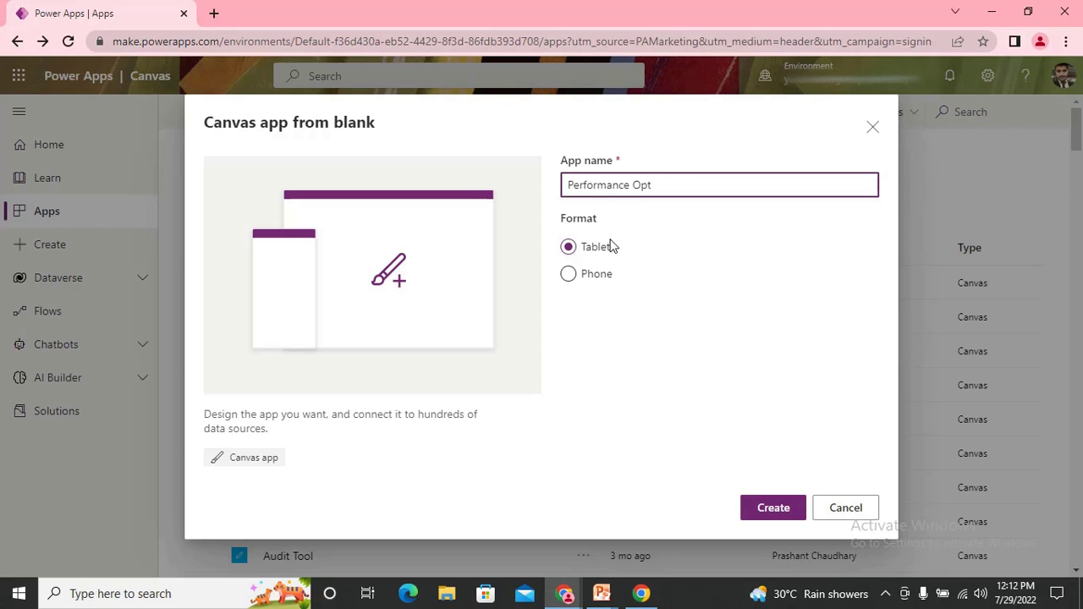
Create the blank canvas app "Performance Opt" in Phone format and skip the welcome dialog.
click(569, 278)
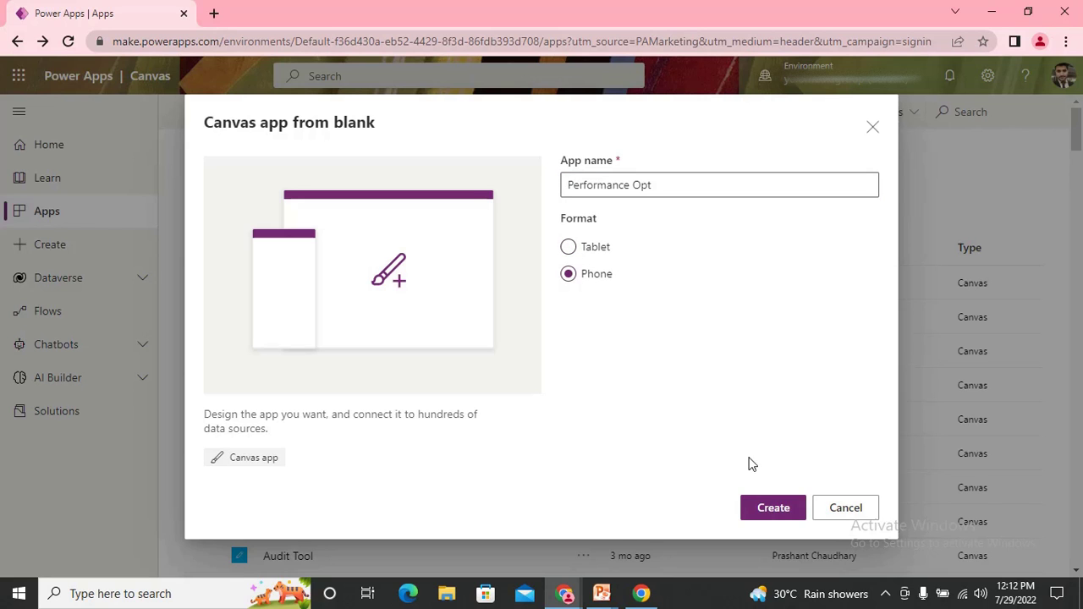
click(762, 505)
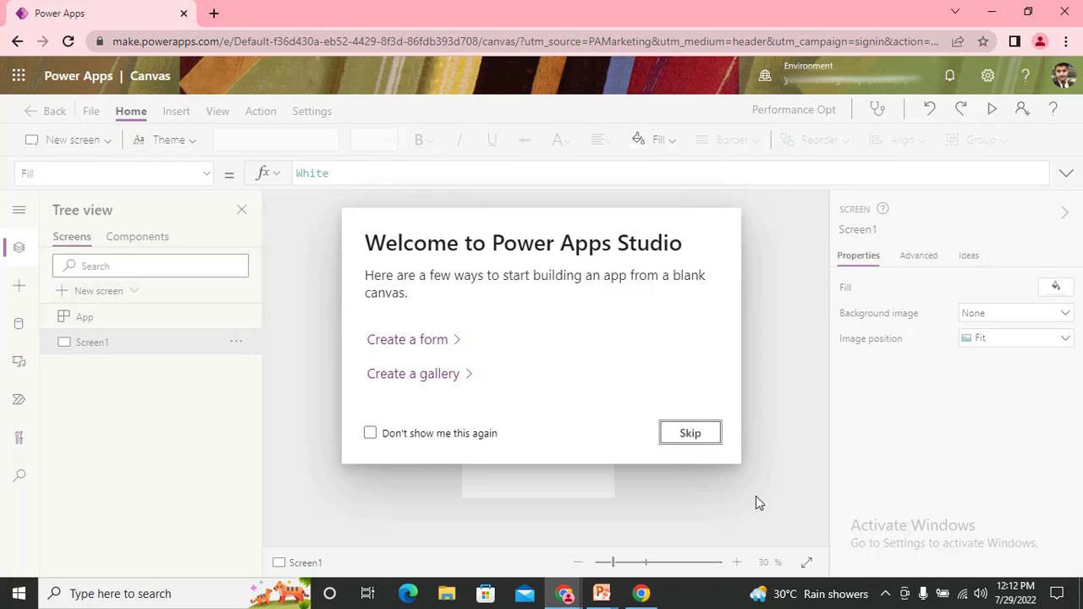
click(706, 436)
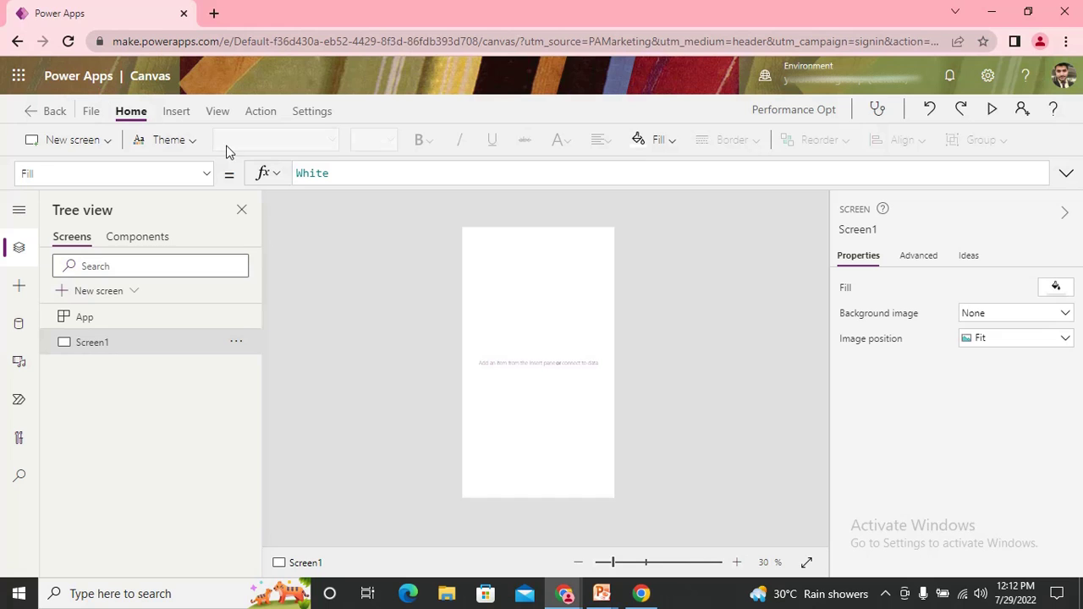
Add a button with the text "Dropdown Screen" to Screen1, enlarged to about 326 by 130 and placed near the middle of the screen.
click(178, 113)
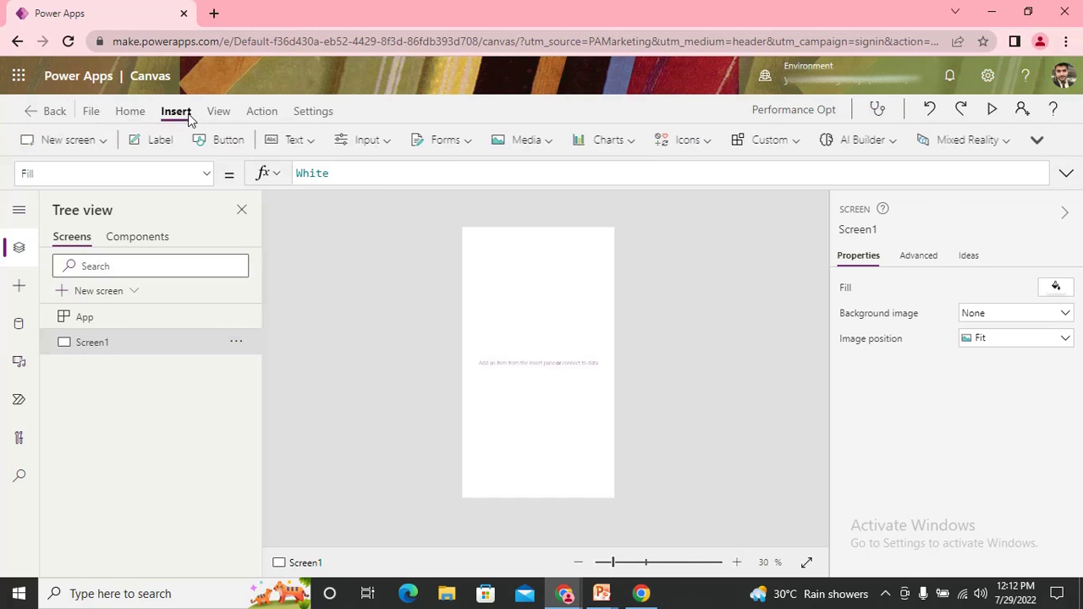
click(707, 150)
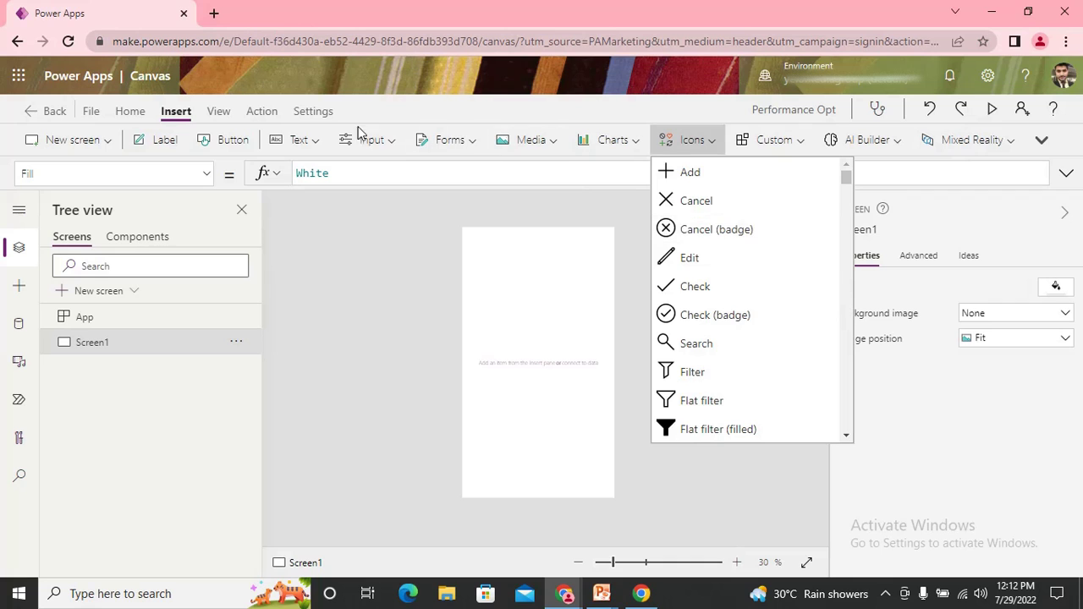
click(225, 142)
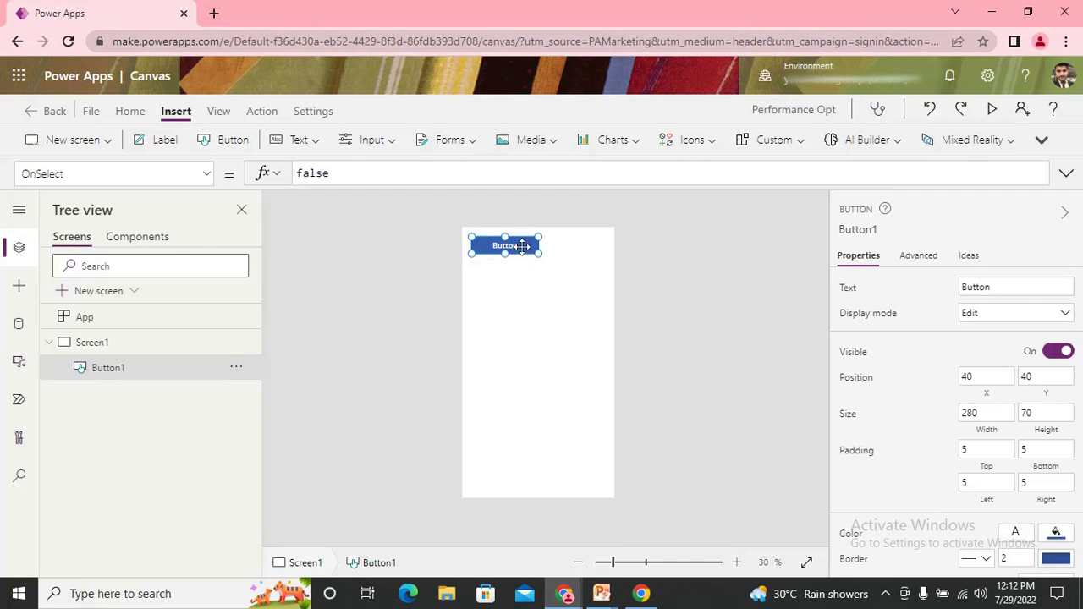
drag(523, 245, 546, 270)
click(1002, 288)
text(B)
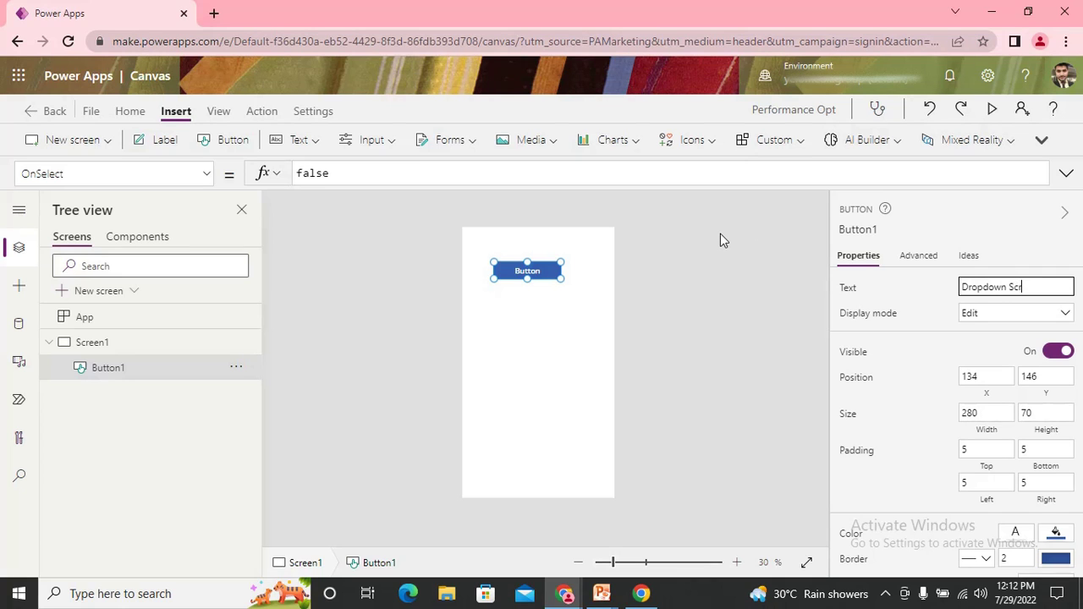
click(577, 313)
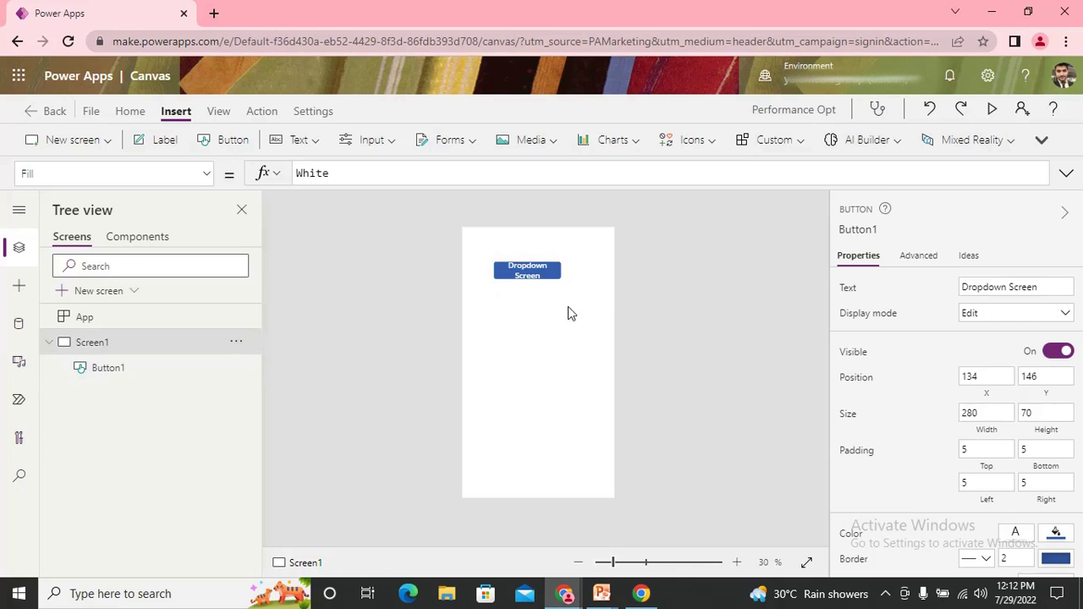
click(533, 277)
drag(560, 280, 557, 357)
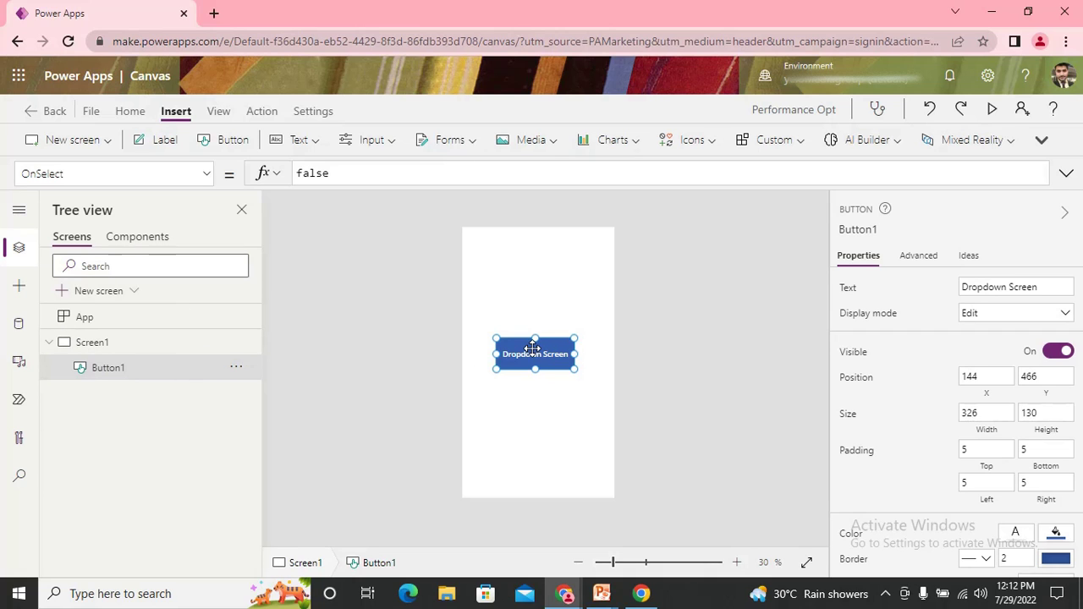
Duplicate the "Dropdown Screen" button directly below the original and set the copy's text to "Combobox Screen".
key(ctrl+c)
key(ctrl+v)
drag(532, 348, 542, 398)
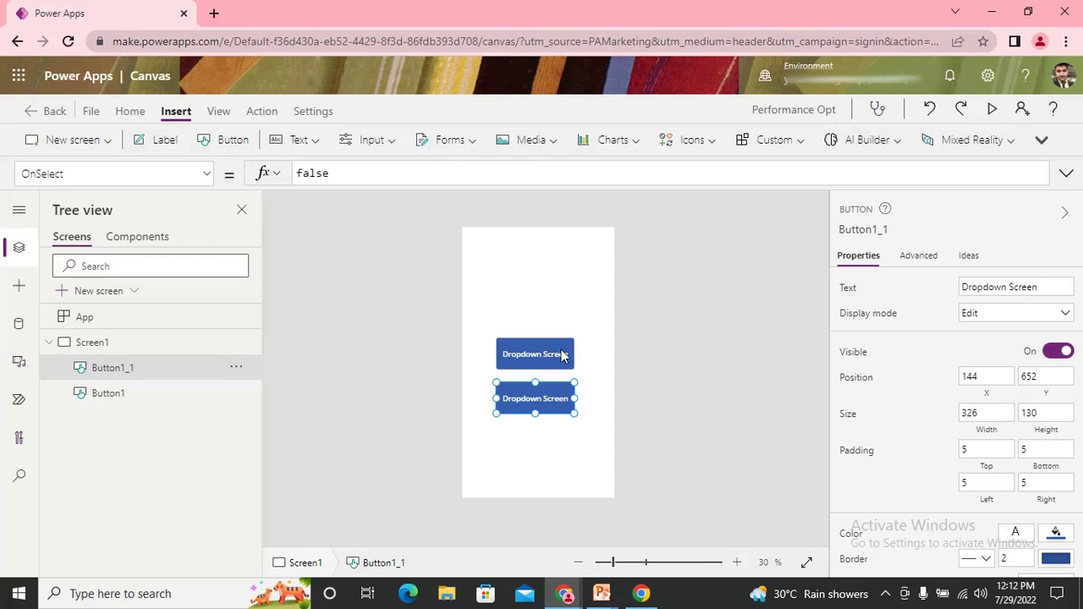
double_click(1004, 287)
text(Combo)
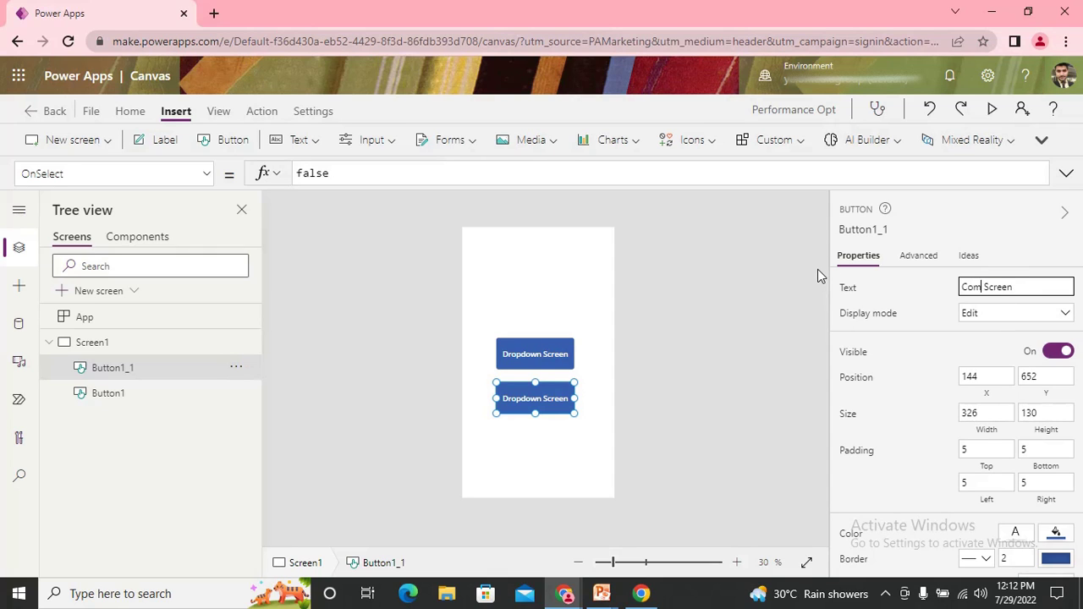
text(box)
click(563, 470)
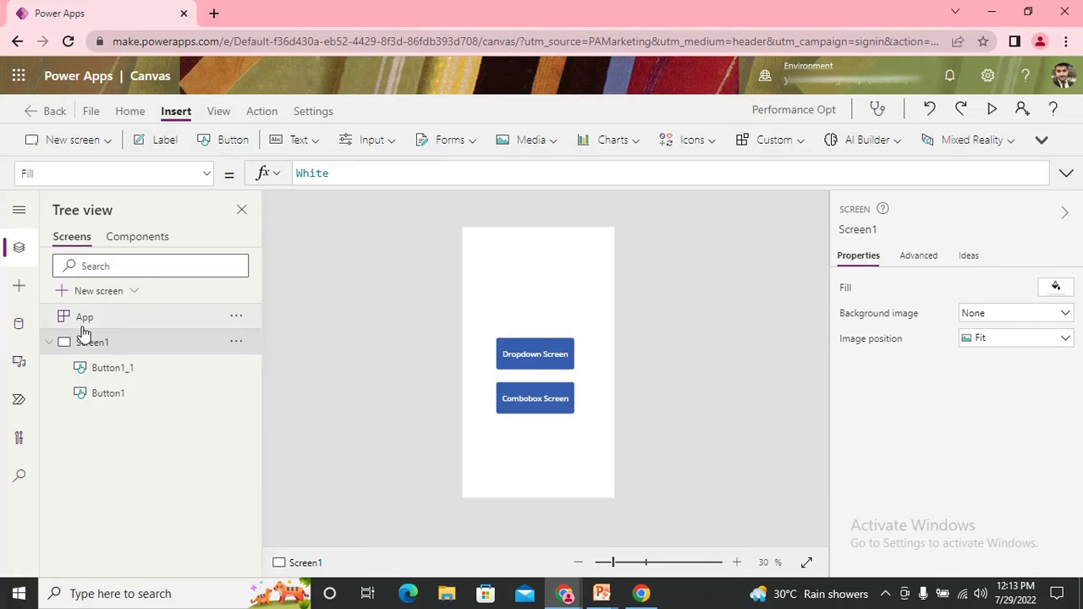
Collapse Screen1 in the tree and add a new blank screen to the app.
click(49, 342)
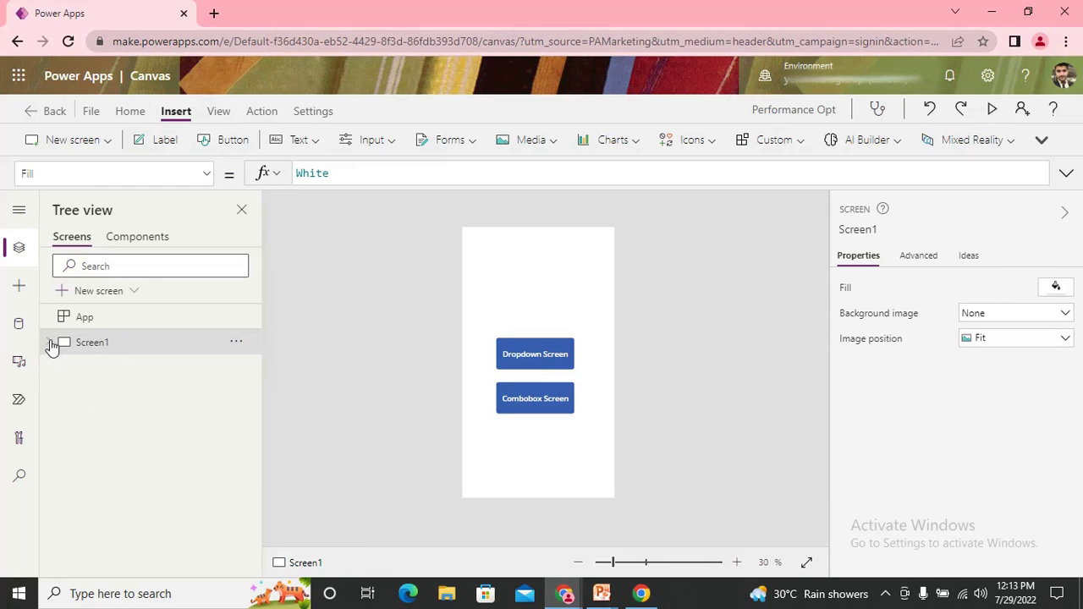
click(114, 144)
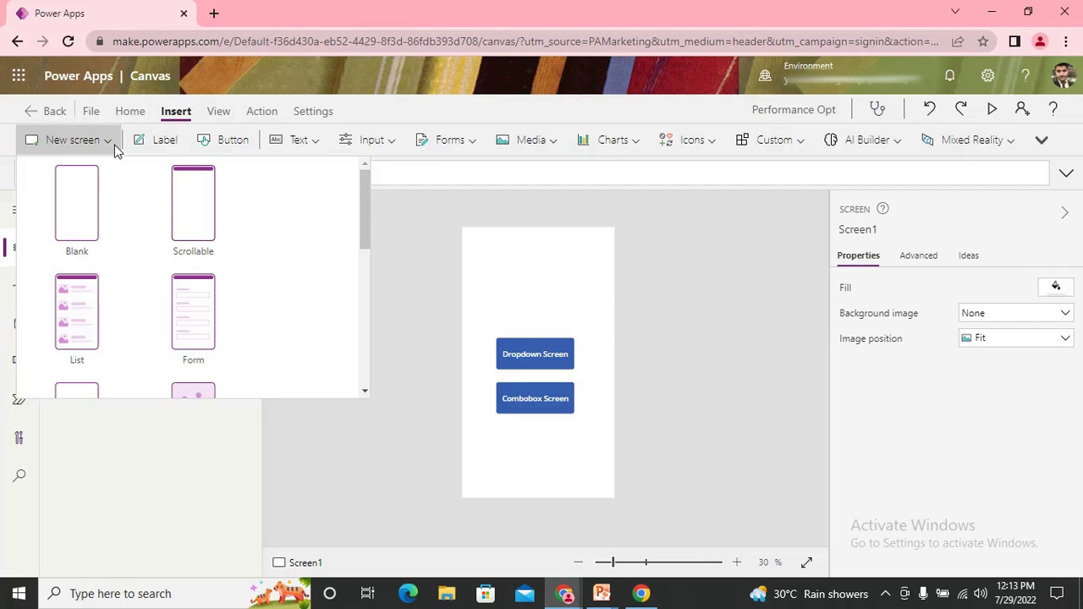
click(93, 208)
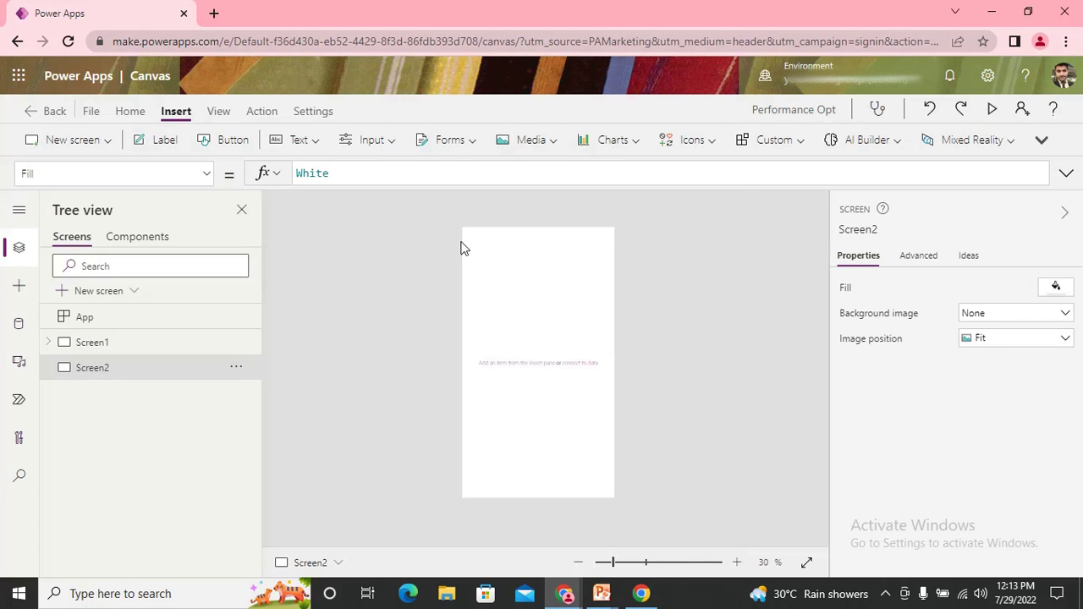
Add a button to Screen2 and set its text to "Back".
click(225, 141)
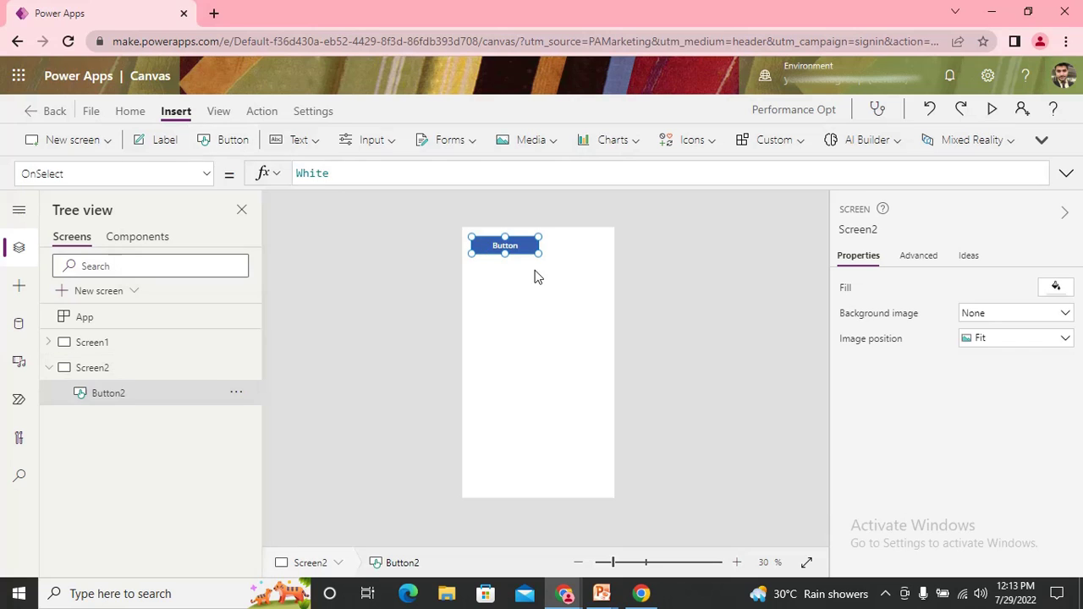
double_click(989, 287)
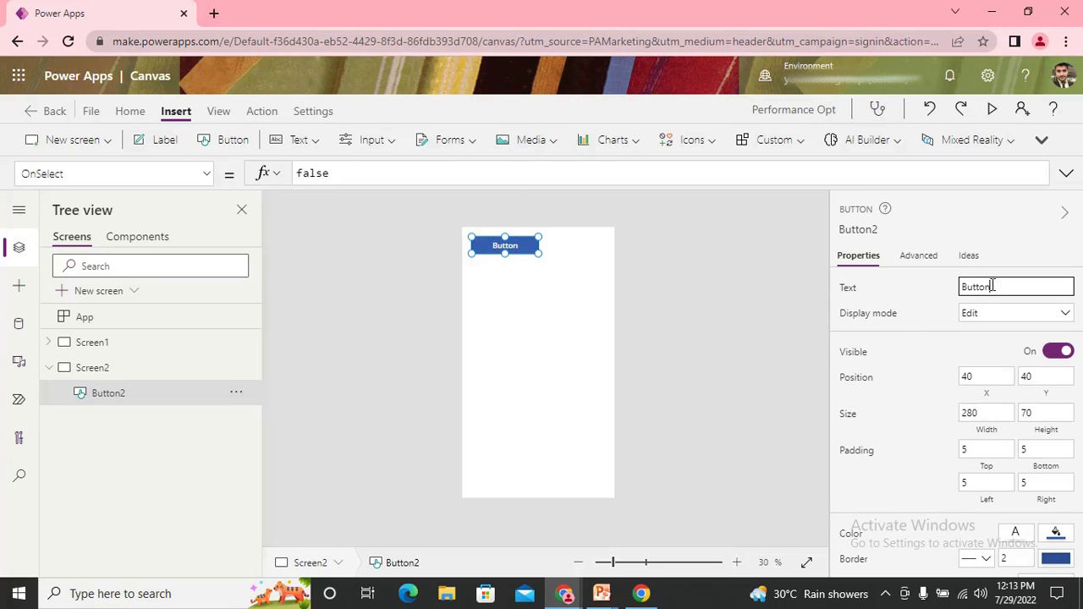
text(Back)
Set the Back button's OnSelect formula to Back() and move the button to about X 170, Y 150.
click(345, 173)
key(ctrl+a)
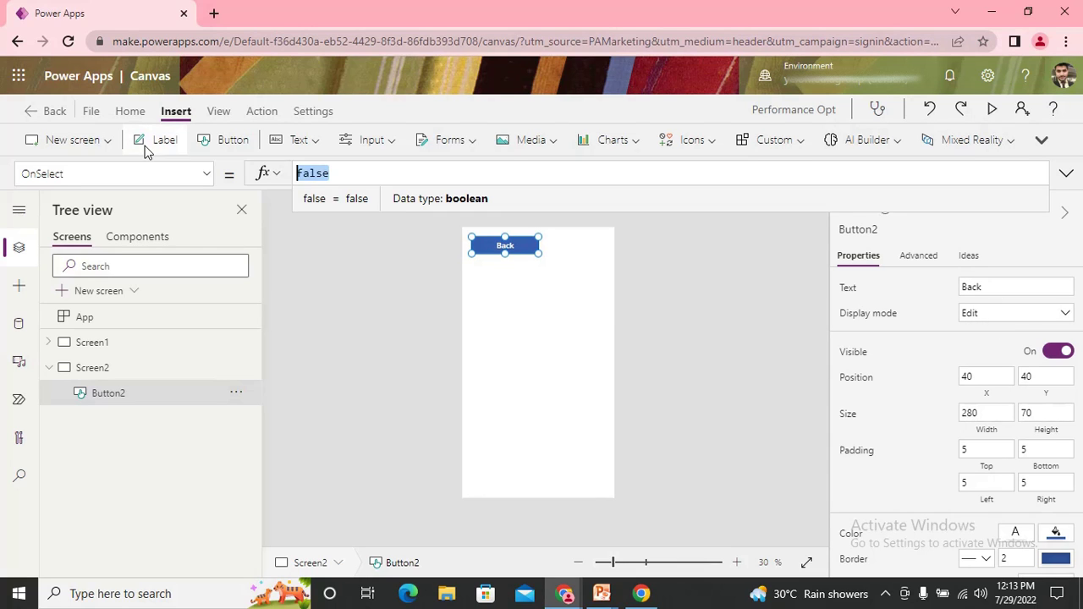
text(ba)
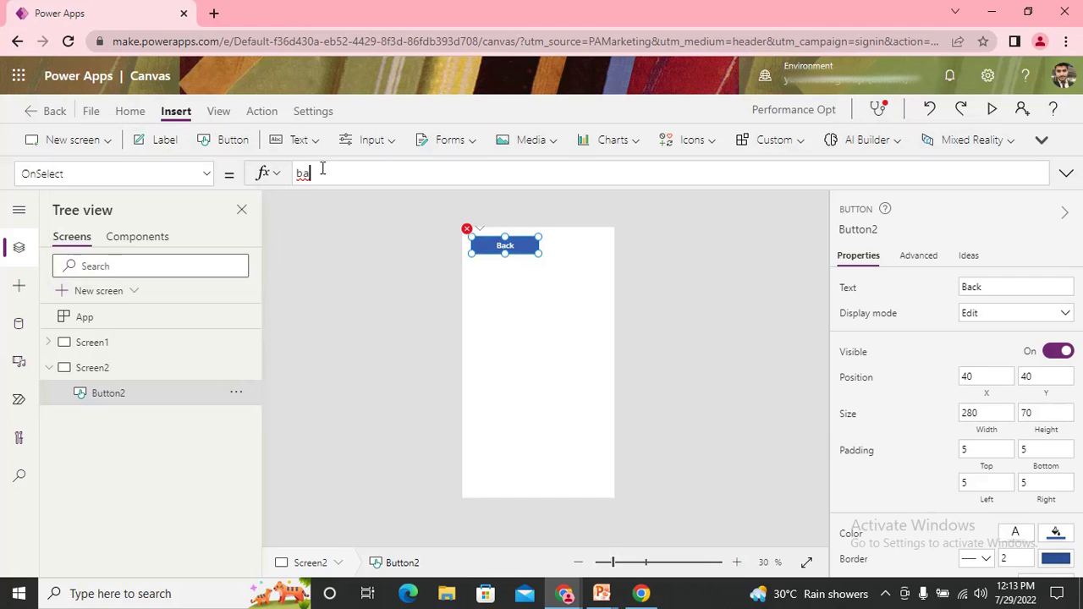
text(ck)
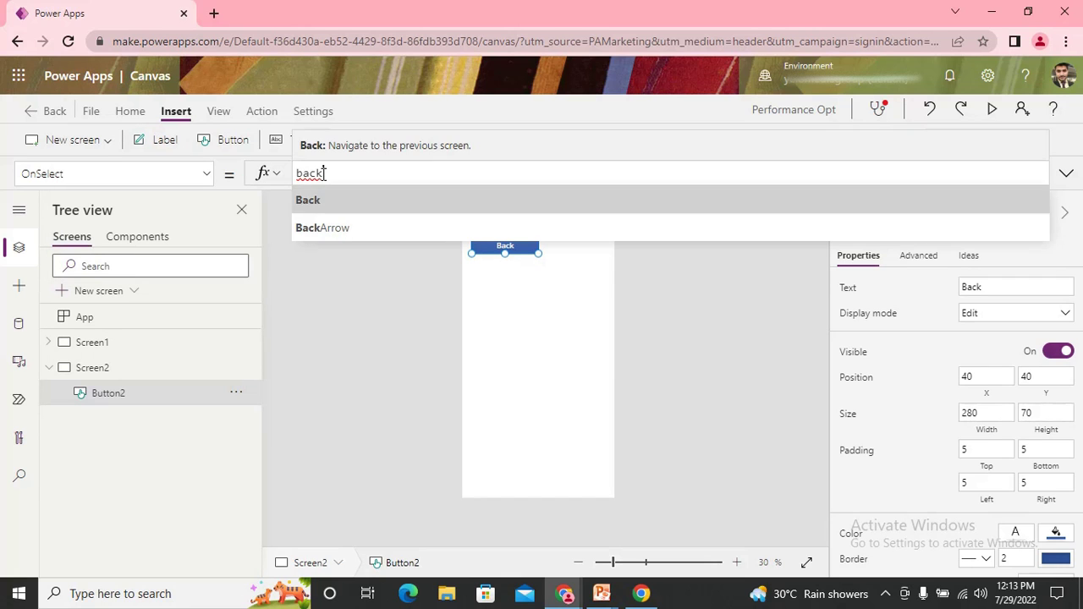
text(())
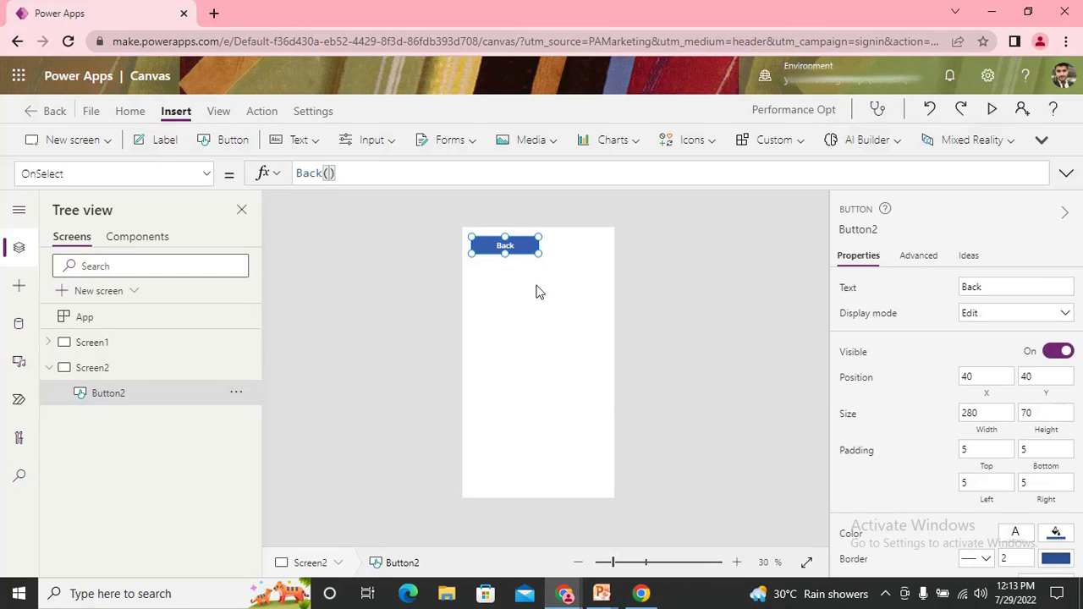
mouse_move(543, 275)
mouse_down()
mouse_move(547, 306)
mouse_move(527, 285)
mouse_move(527, 259)
mouse_move(546, 274)
mouse_up()
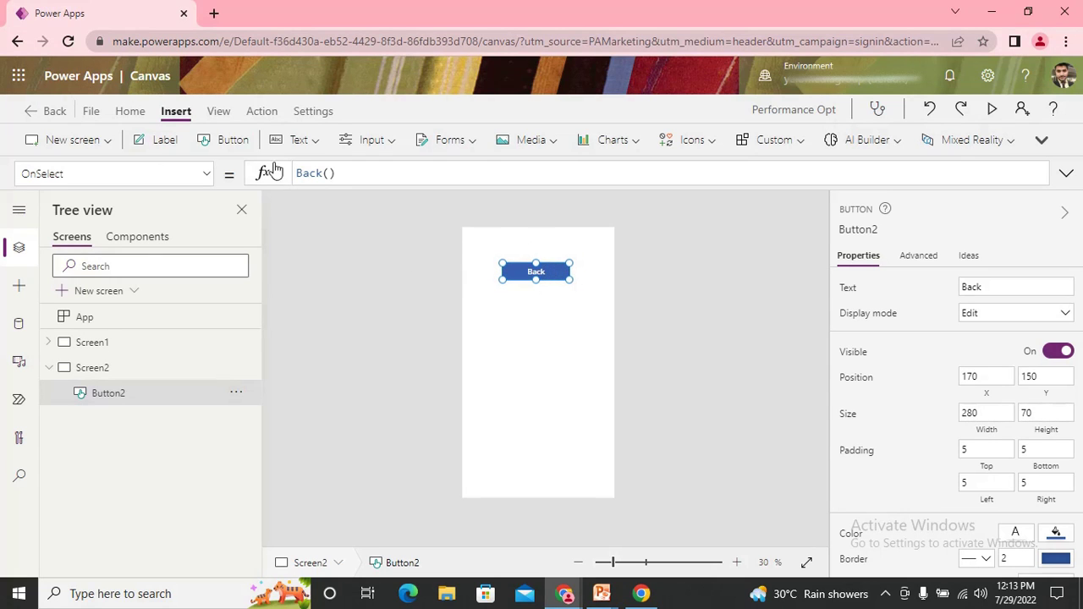
Insert a drop down control on Screen2 and place it below the Back button at about X 64, Y 390.
click(367, 145)
click(416, 257)
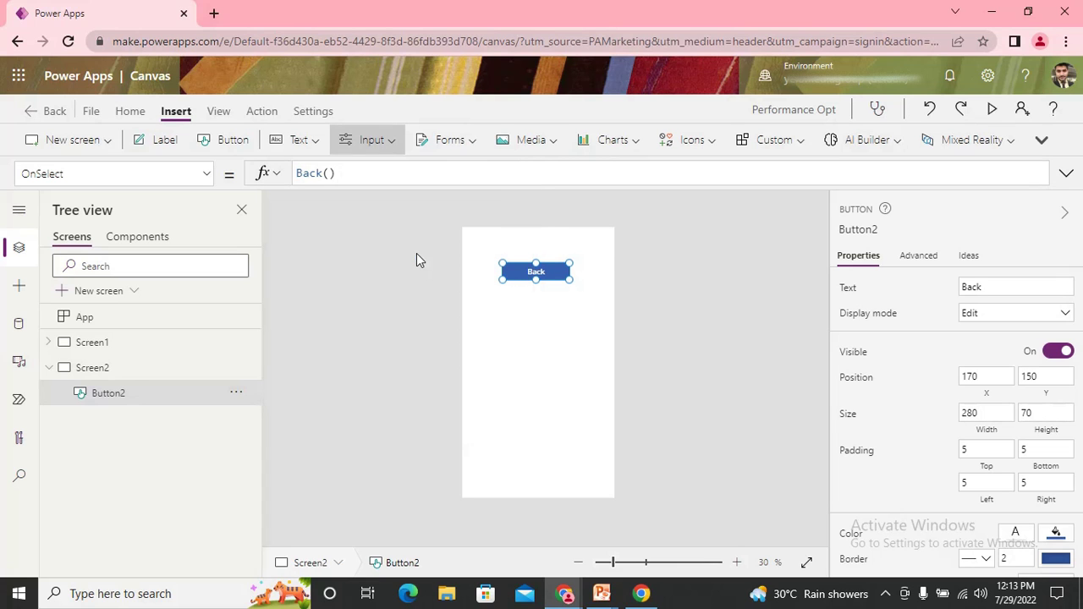
drag(541, 242, 556, 331)
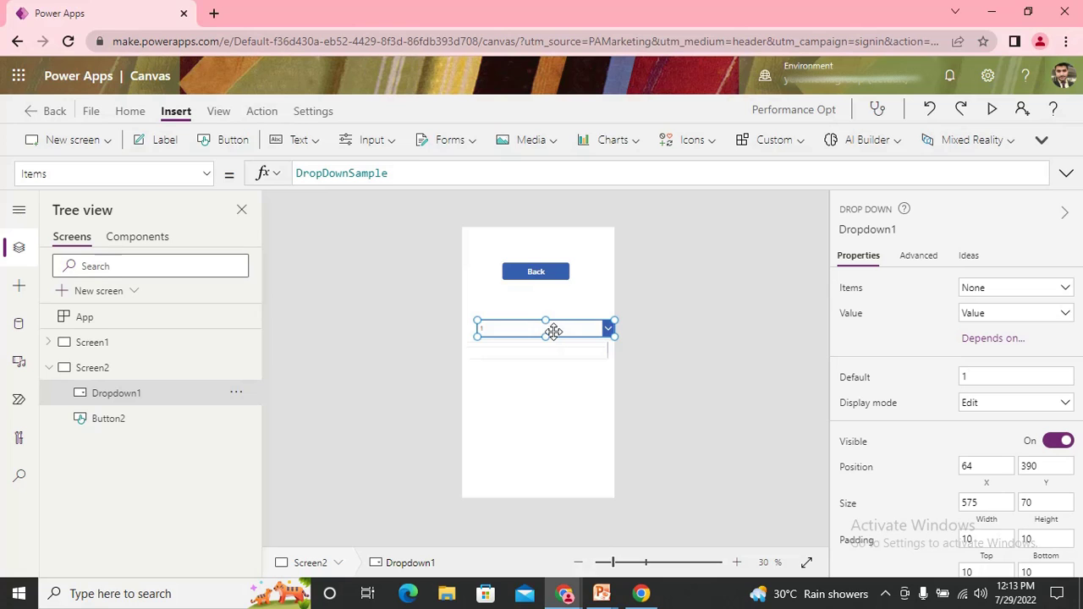
Replace the dropdown's Items formula with a bracketed, comma-separated list of eight quoted first names.
double_click(393, 173)
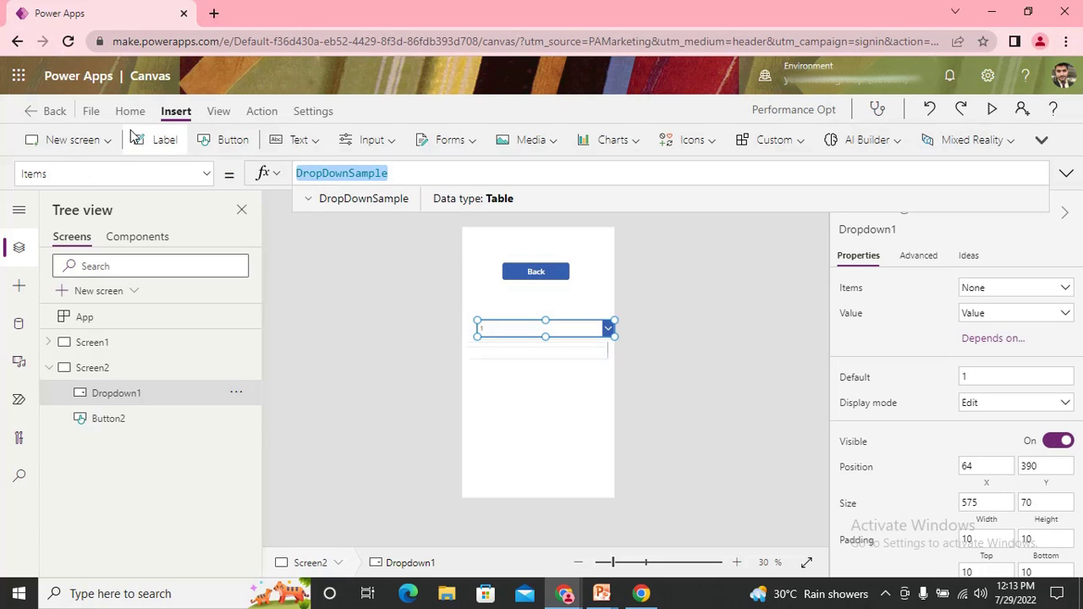
double_click(414, 178)
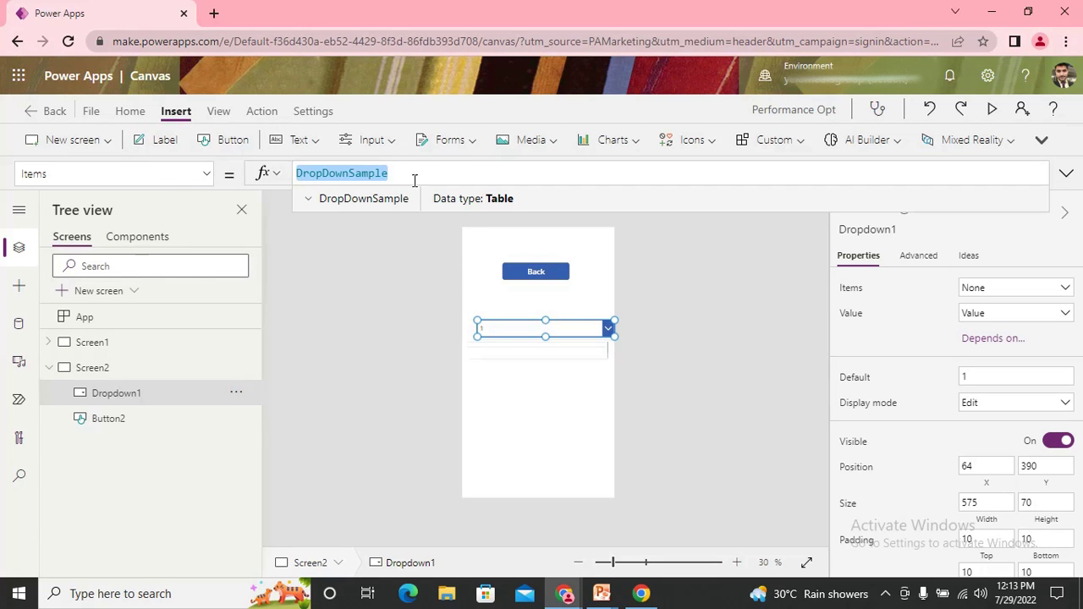
text([])
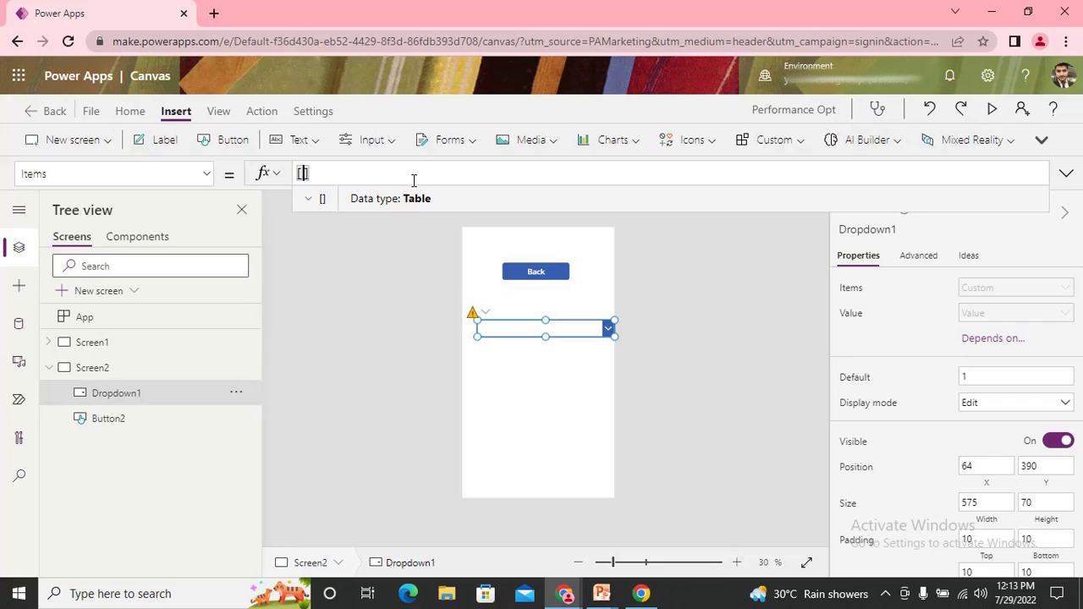
text(")
text(Prashant"])
text(,)
text("Susha)
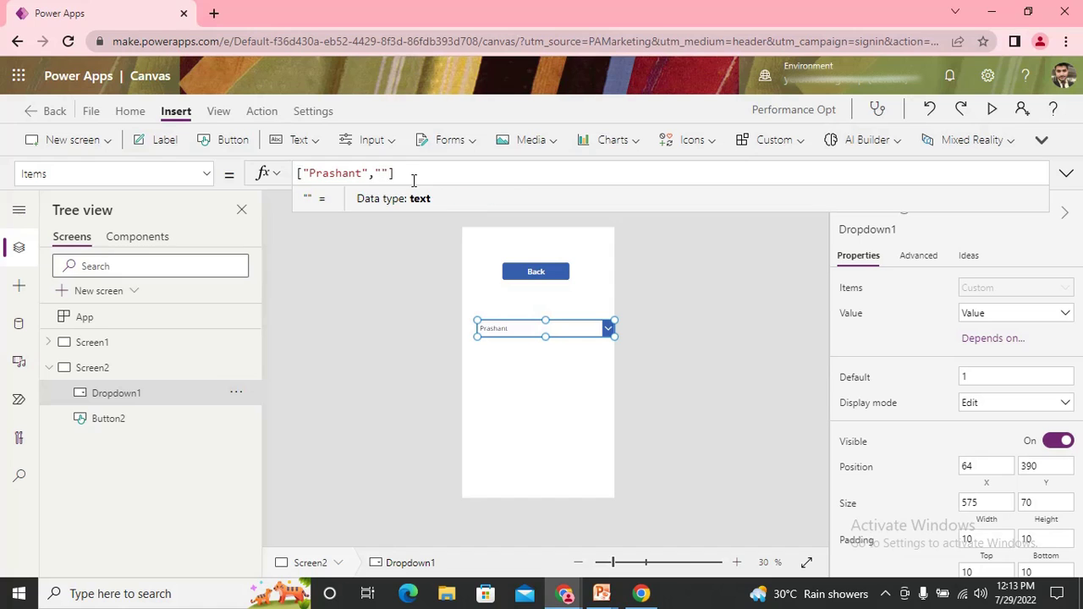
text(nt"])
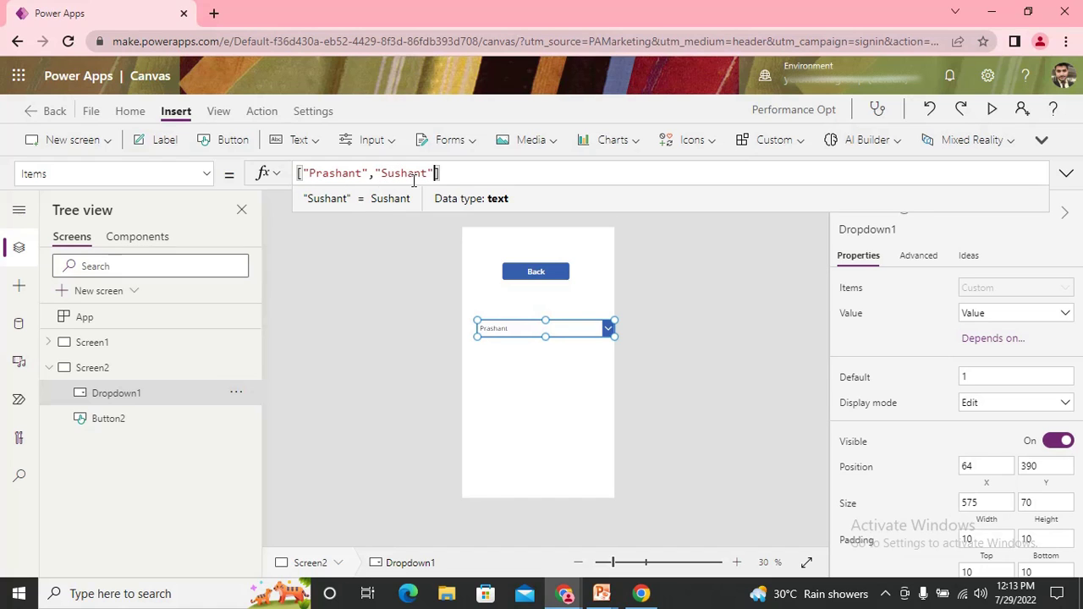
text(,"")
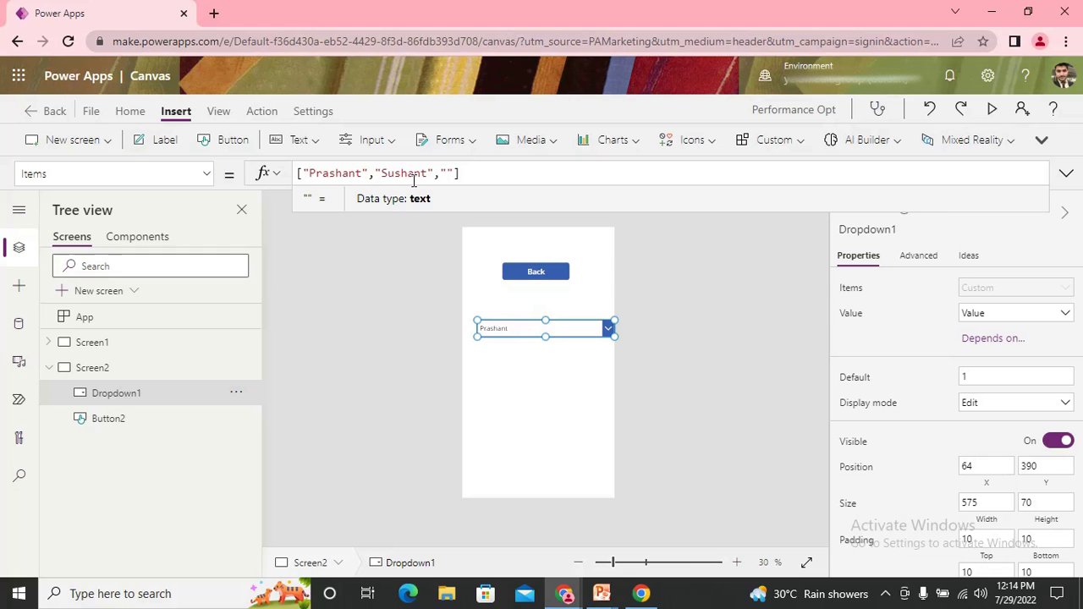
text(Rakesh",)
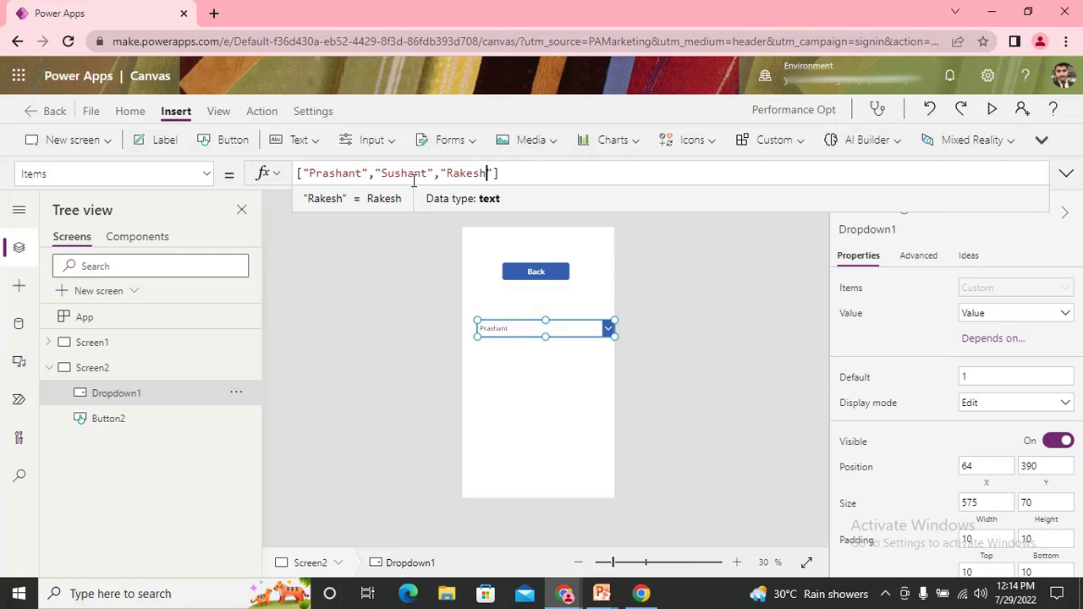
text("Shahsk)
key(BackSpace)
text(hank)
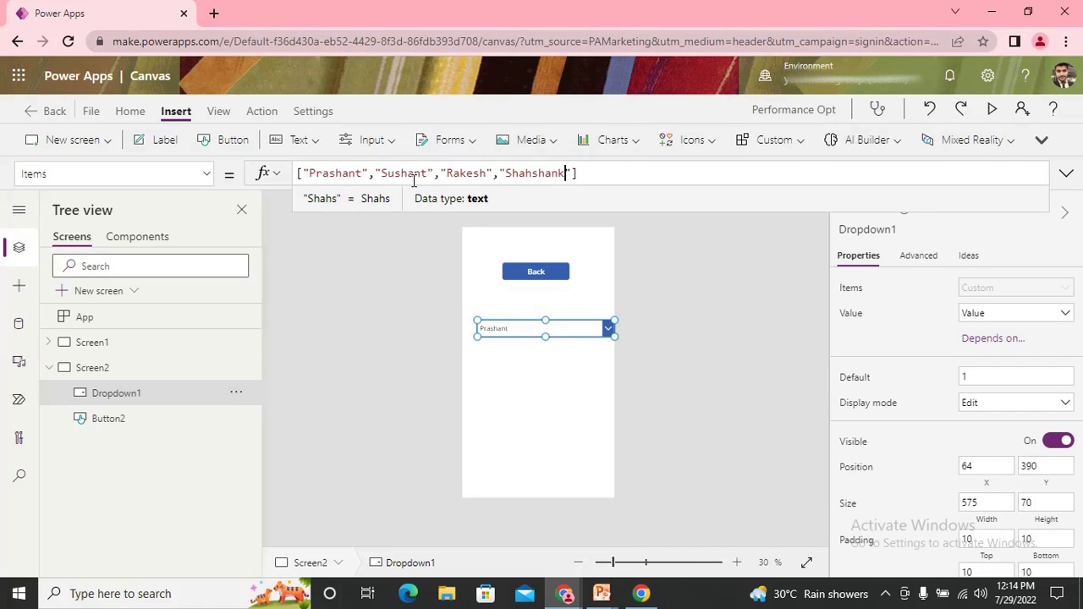
text(",")
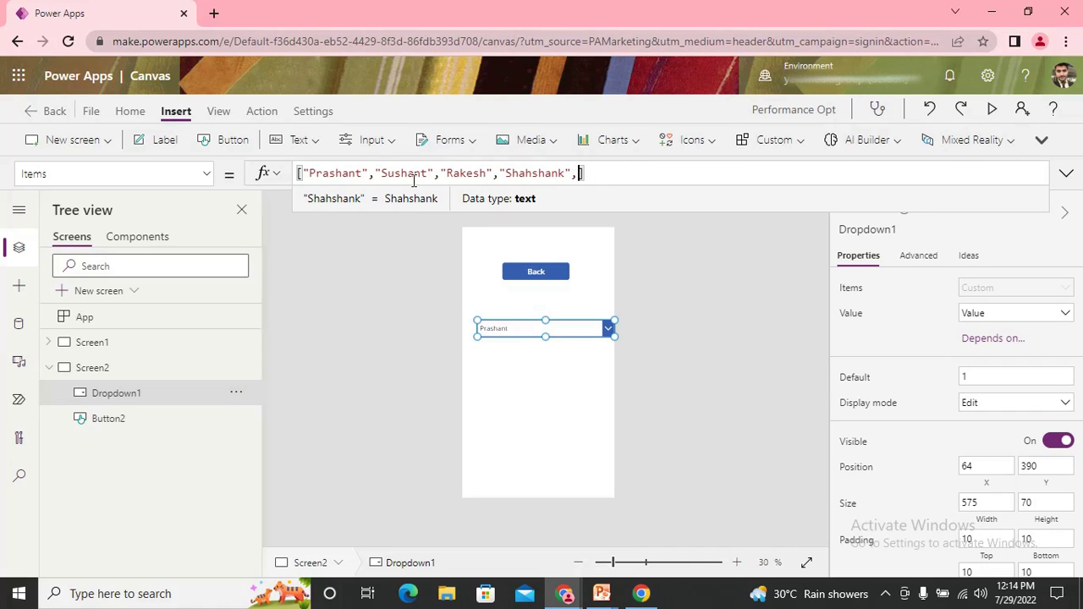
text(Ritik","Harsh",)
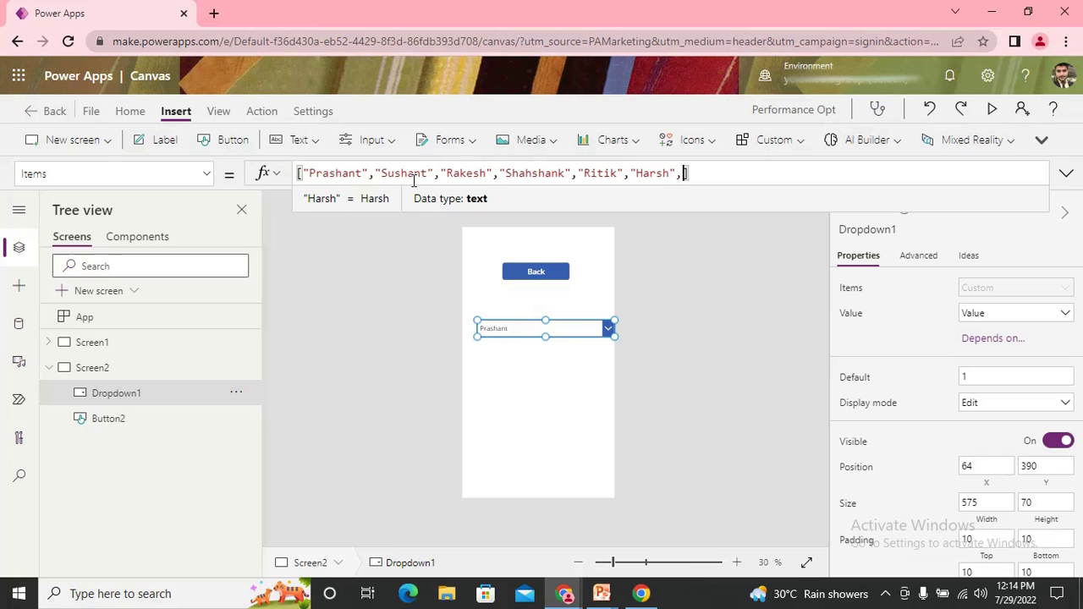
text("Irfan","Ali)
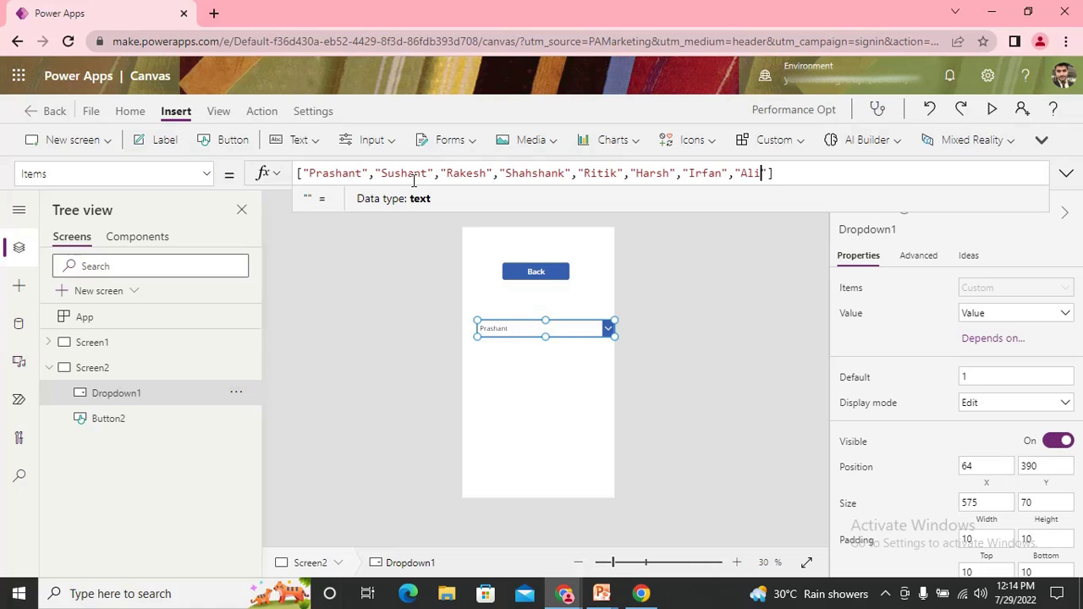
Extend the dropdown's Items list with two more quoted first names and move the dropdown to about X 22, Y 386.
text(","")
key(Left)
text(MOhan)
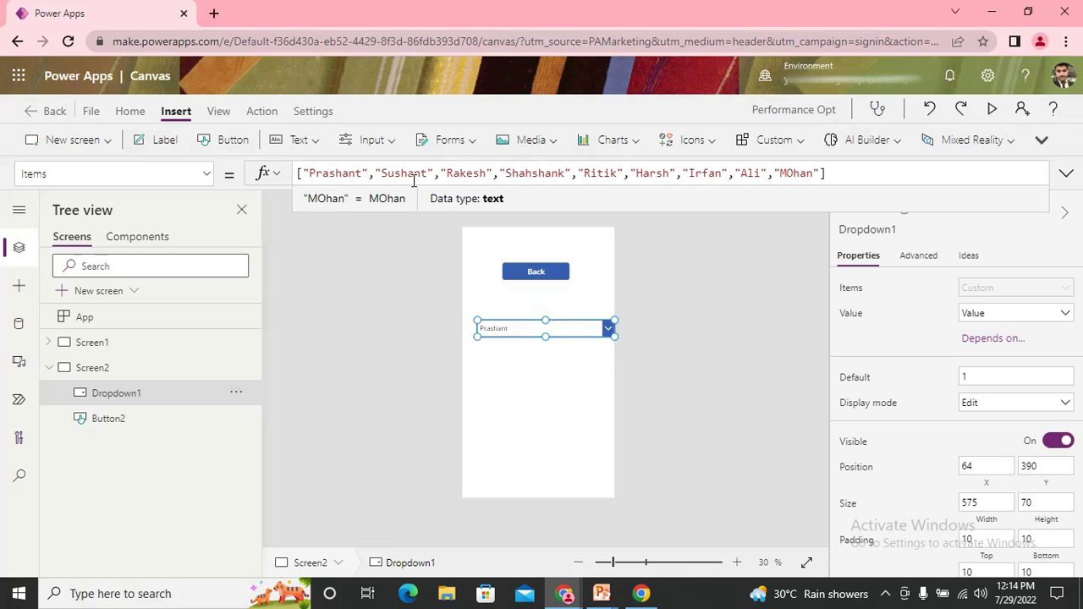
key(Left)
key(Left)
key(Delete)
text(o)
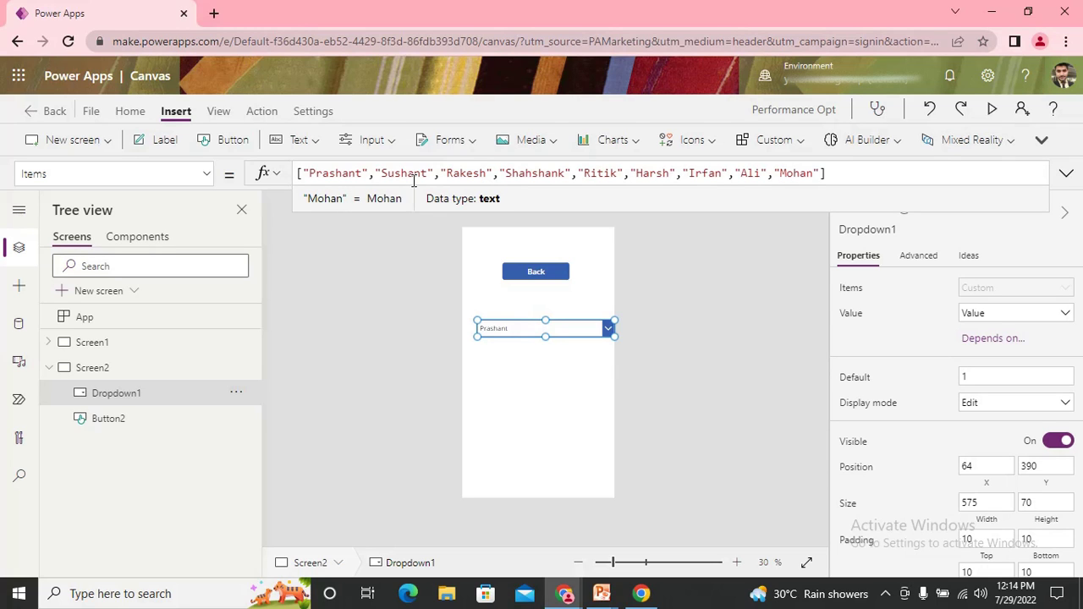
key(Right)
text(,"RO)
key(BackSpace)
text(oshan)
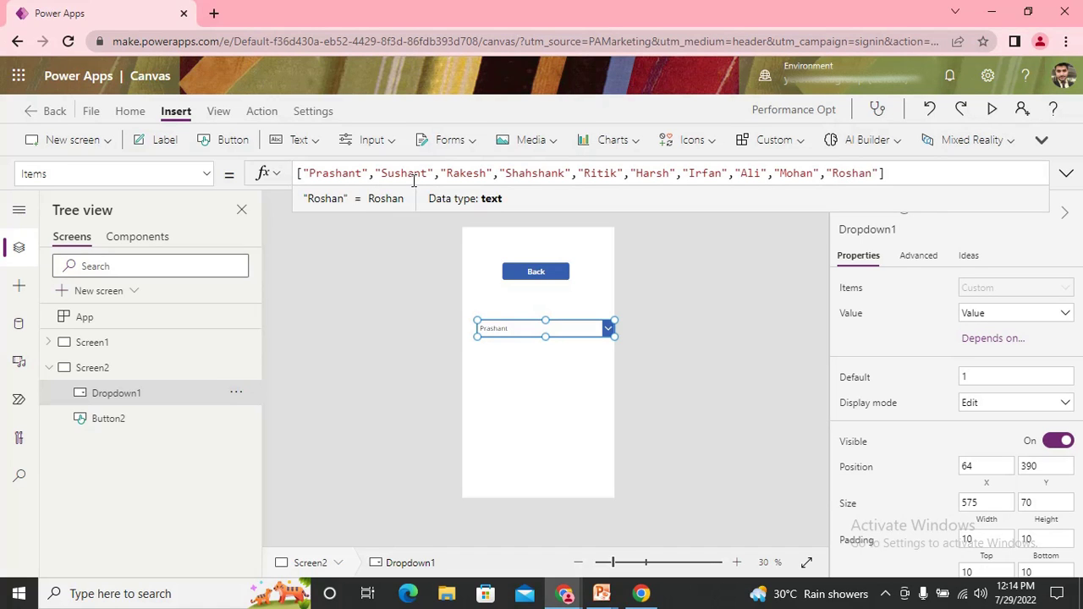
click(667, 375)
drag(565, 336, 546, 328)
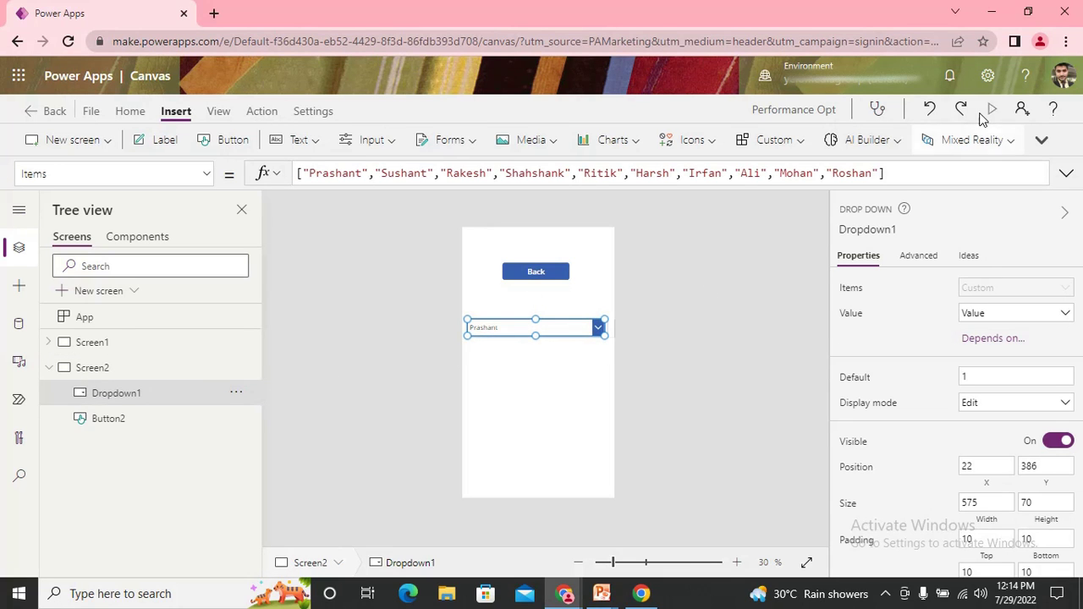
Preview the app, look through the dropdown's list of options, and return to the editor.
click(988, 112)
click(645, 274)
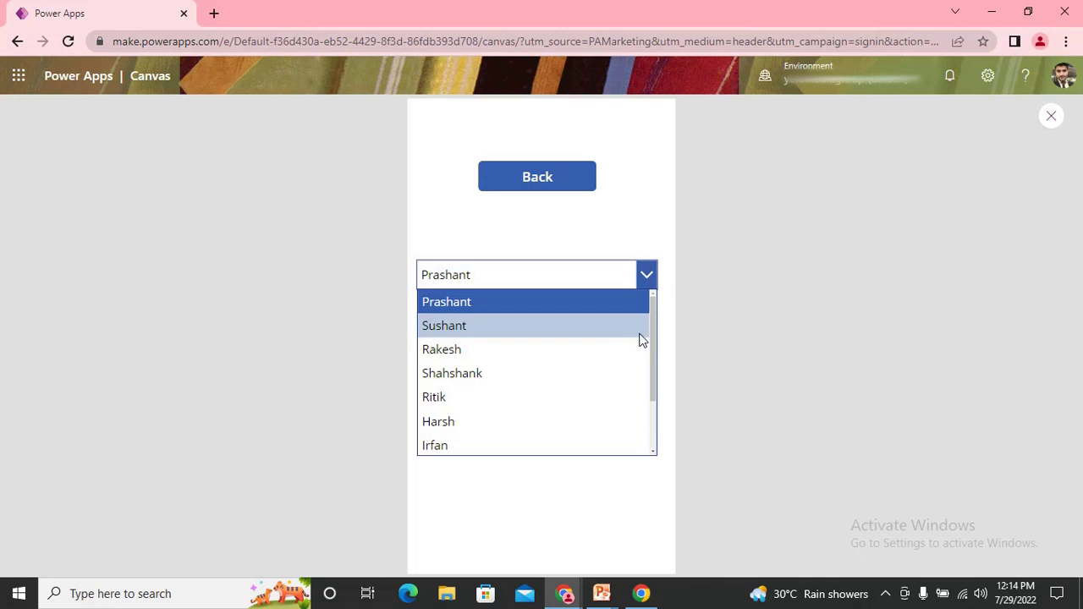
drag(648, 350, 656, 297)
click(1053, 120)
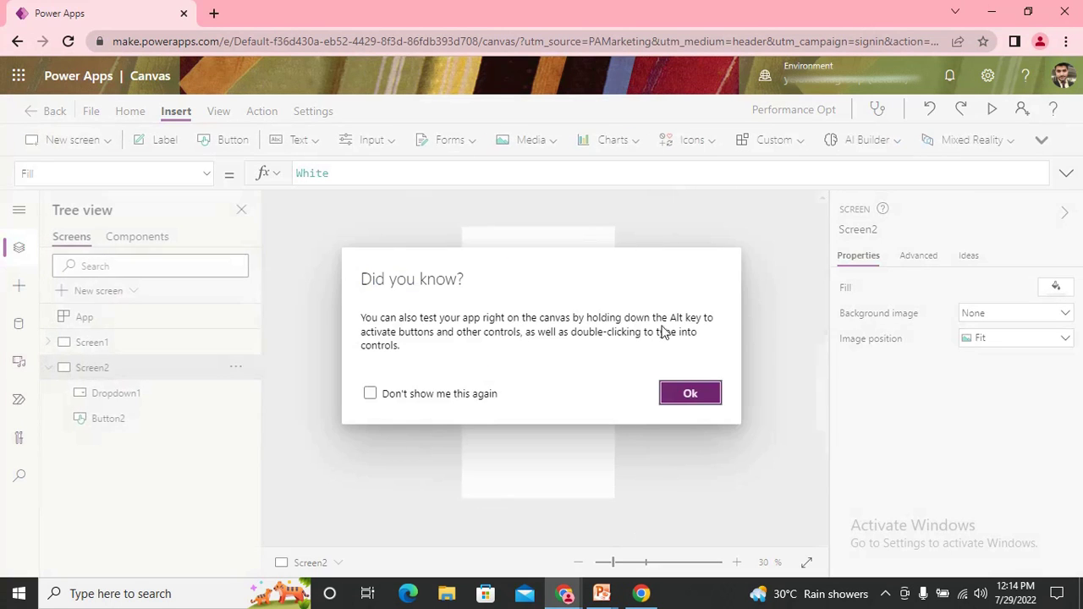
click(710, 392)
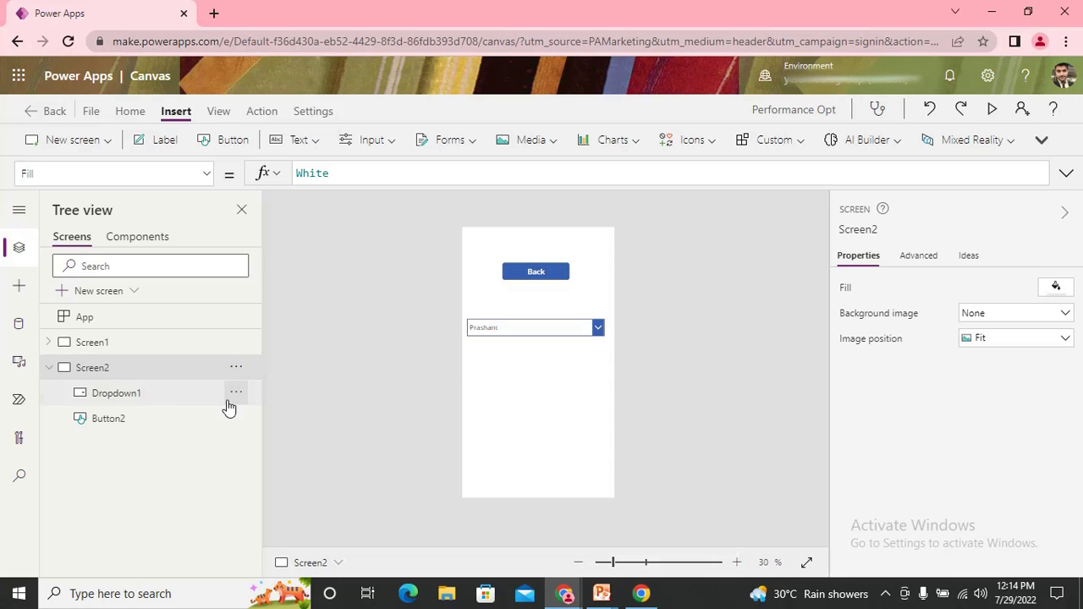
Move the Back button slightly lower on Screen2, closer to the dropdown.
click(538, 270)
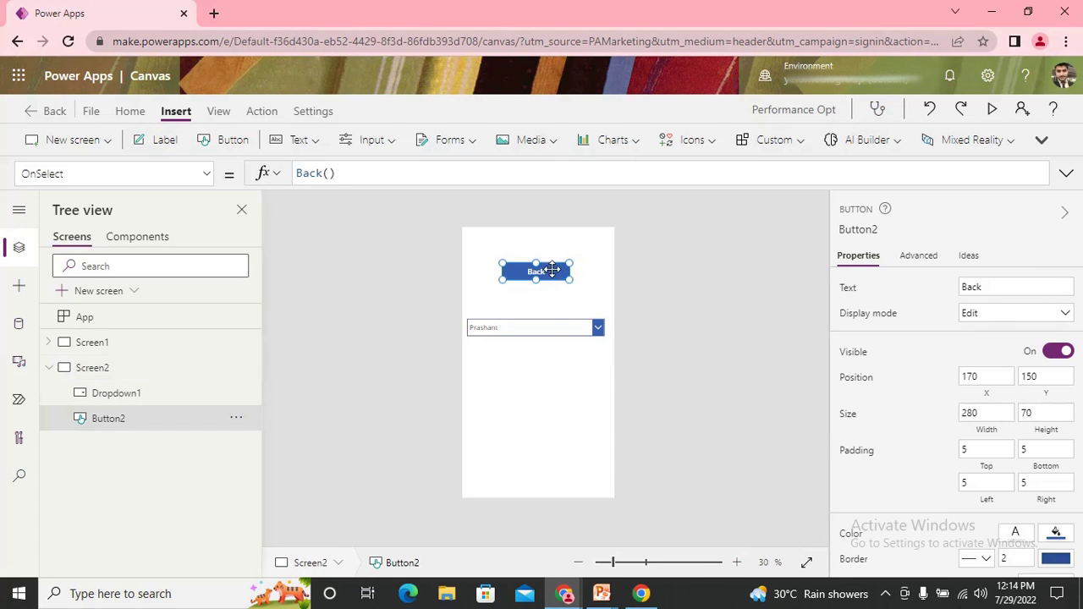
drag(546, 269, 556, 281)
click(658, 280)
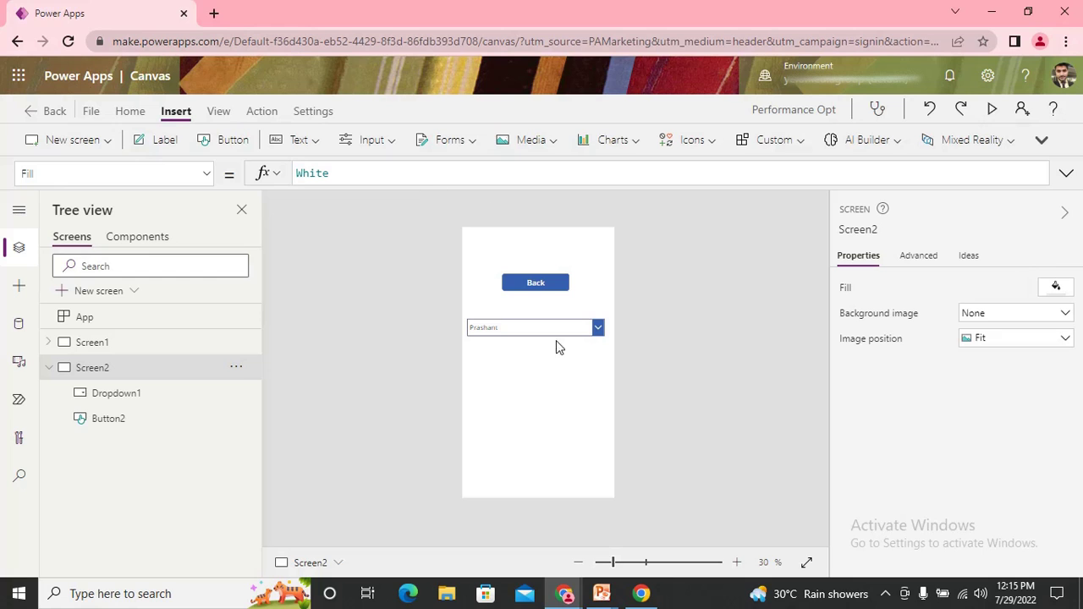
Add a label above the Back button on Screen2 with the centered text "DropDown Screen".
click(160, 141)
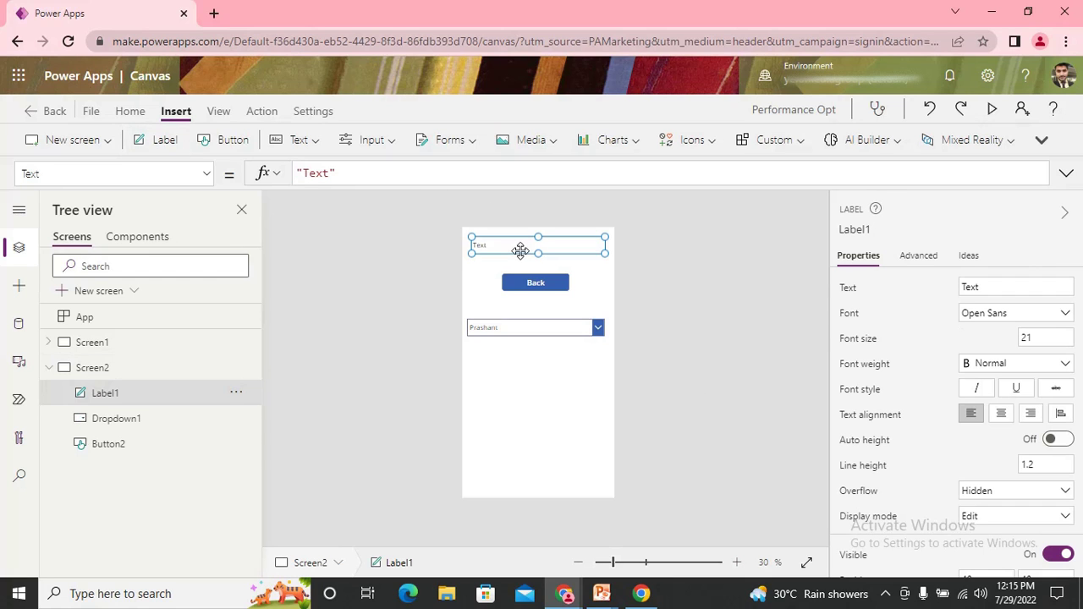
drag(330, 174, 305, 175)
text(Dropw)
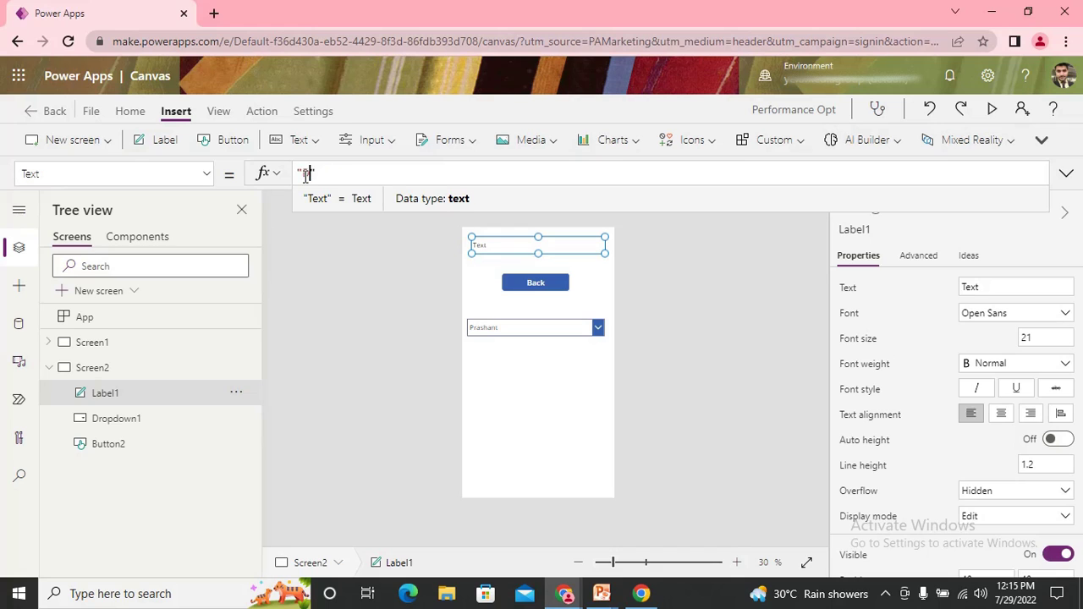
text(Down Scre)
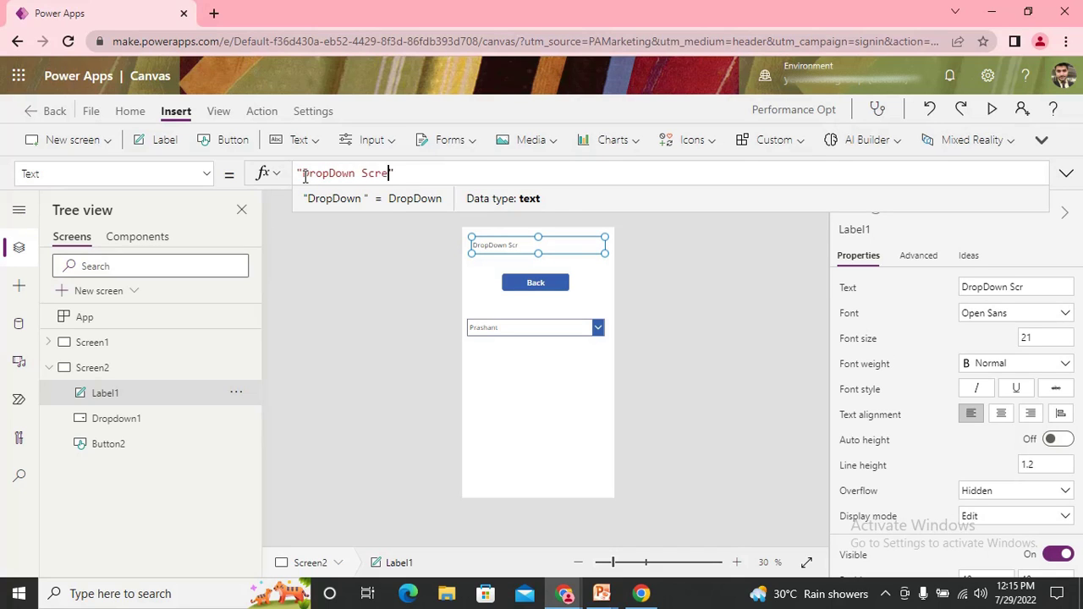
click(518, 314)
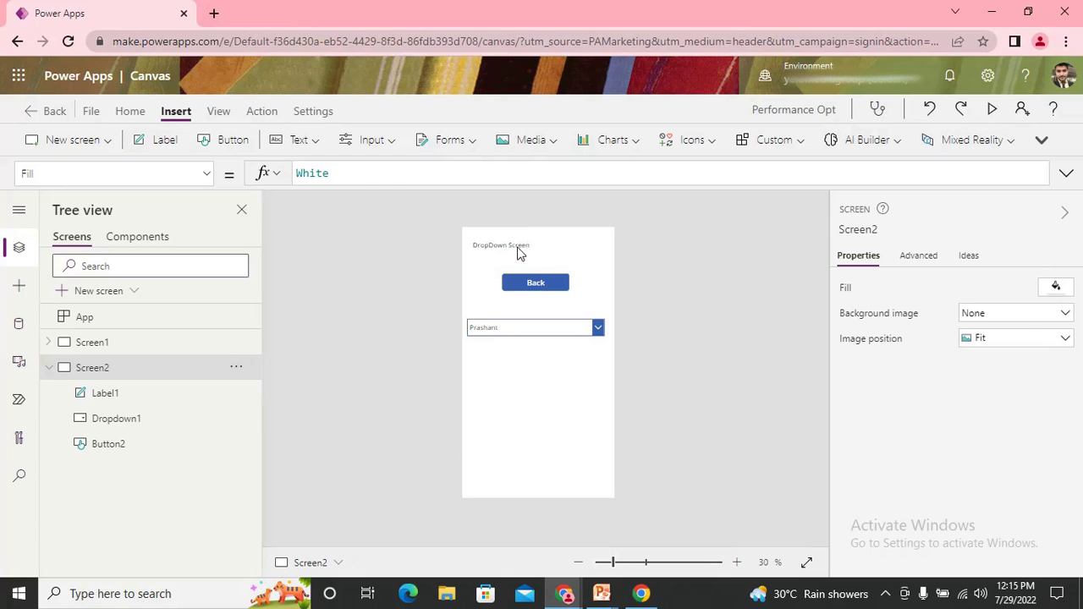
click(519, 253)
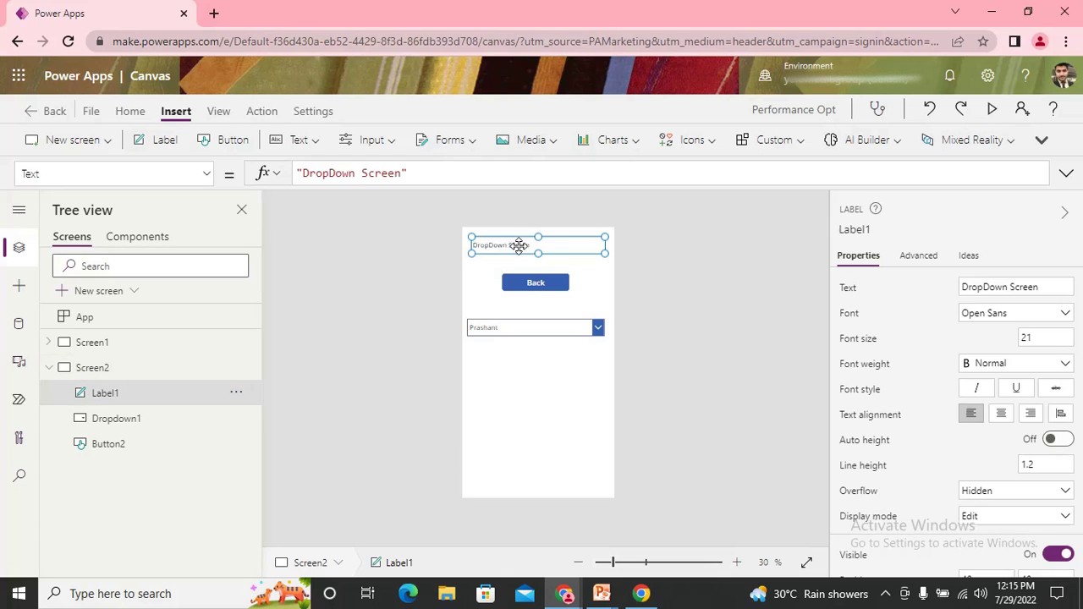
click(1002, 416)
Set Screen2's fill to the dark navy theme color RGBA(0, 16, 96, 1).
click(546, 462)
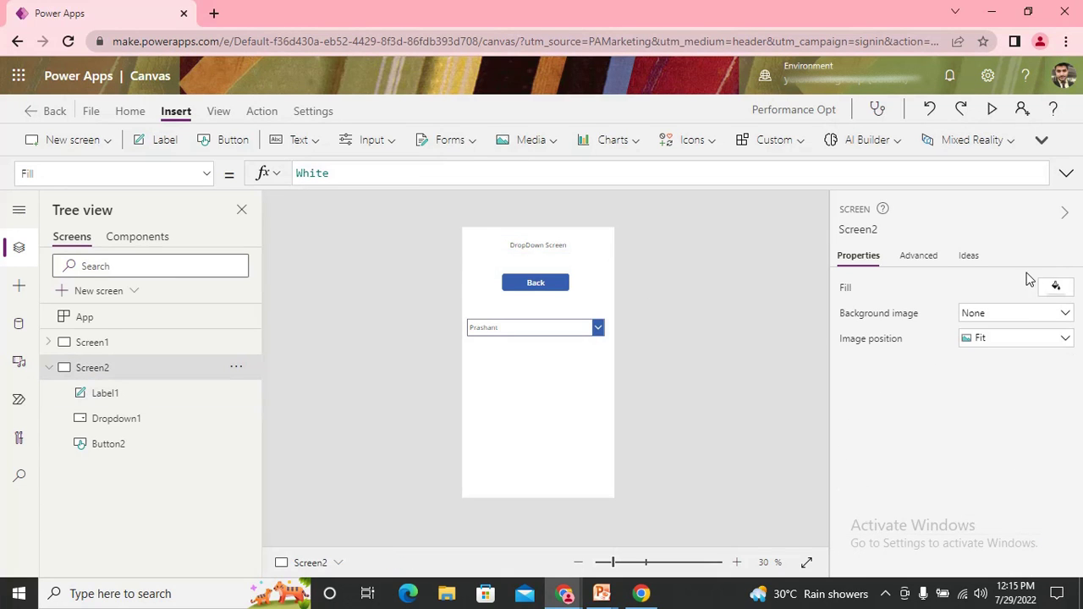
click(1056, 288)
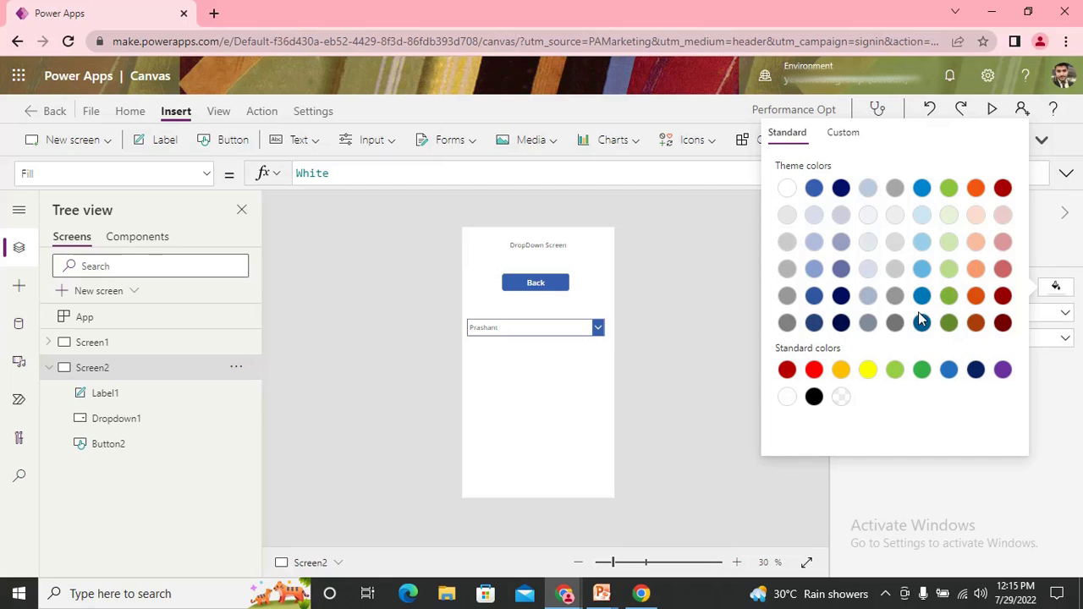
click(839, 300)
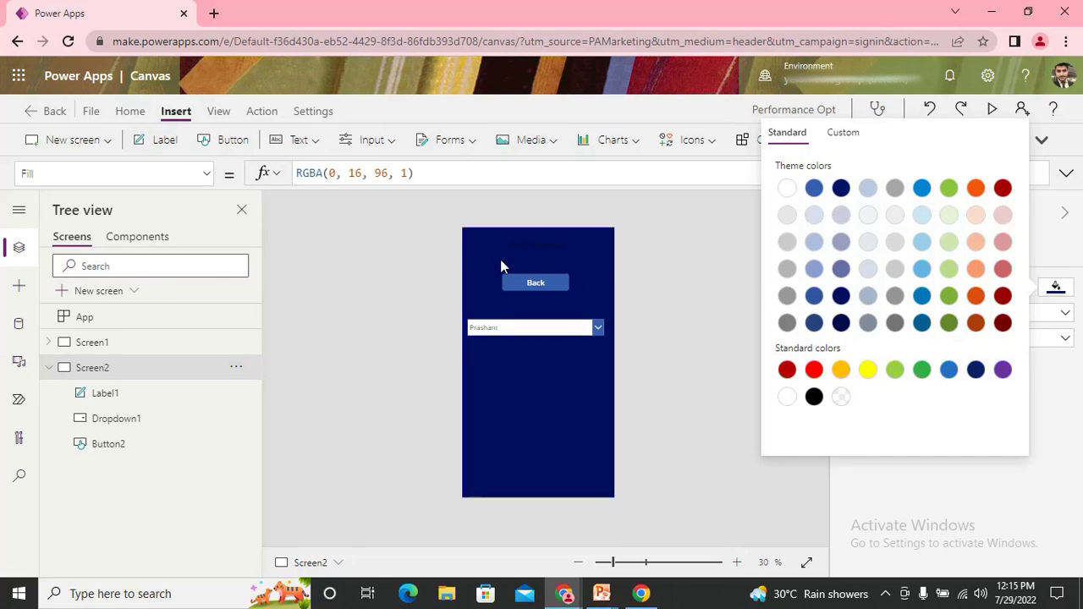
Set the text color of the "DropDown Screen" label to white.
click(527, 247)
click(999, 411)
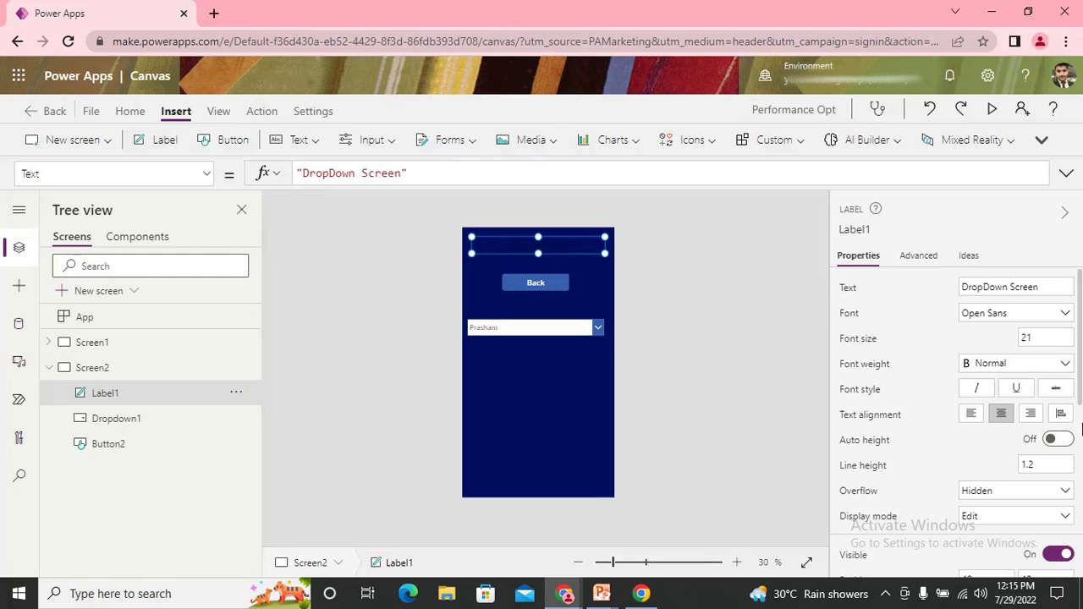
scroll(1080, 495, down, 1)
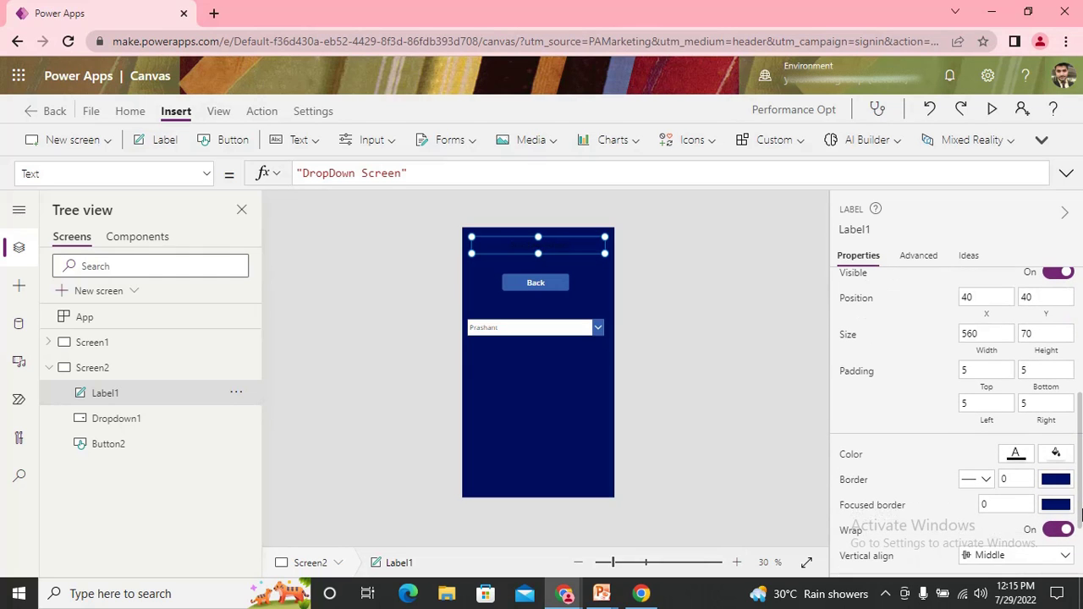
click(1015, 457)
click(745, 302)
click(660, 298)
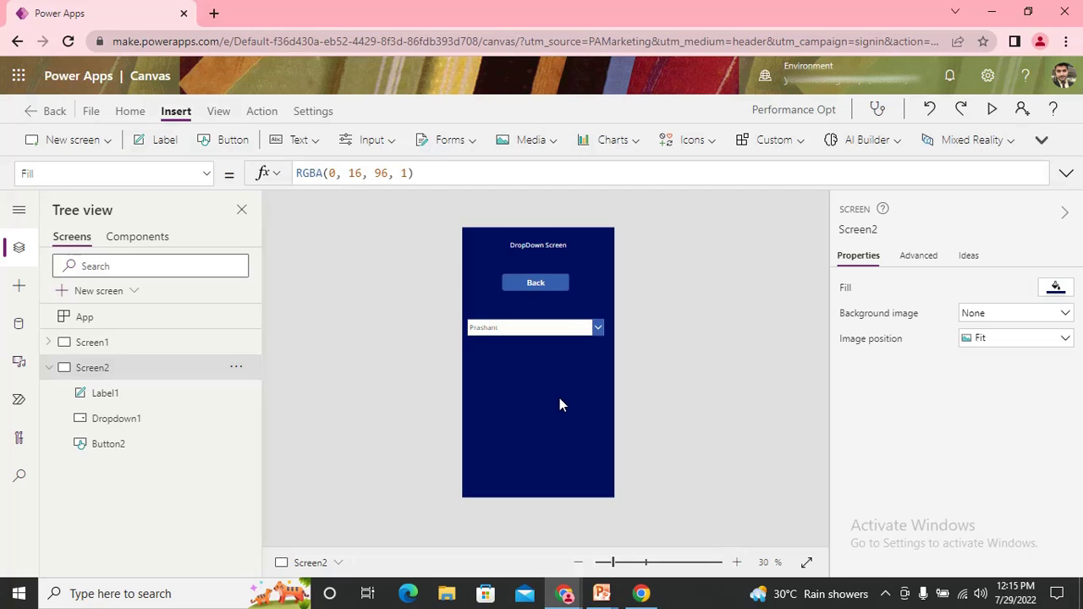
Duplicate Screen2 with all its controls.
click(236, 366)
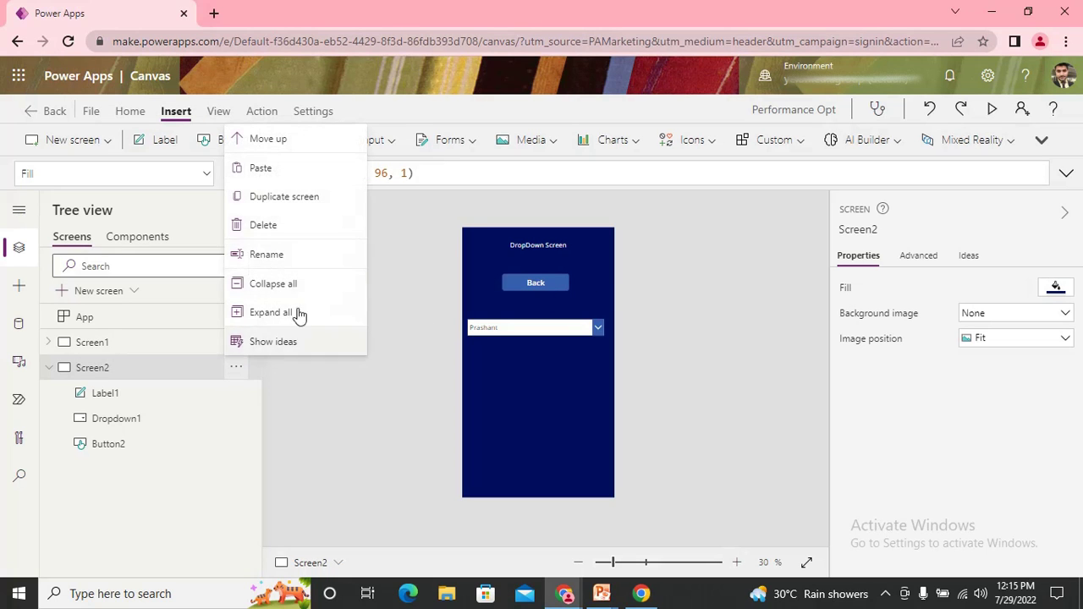
click(309, 447)
click(241, 370)
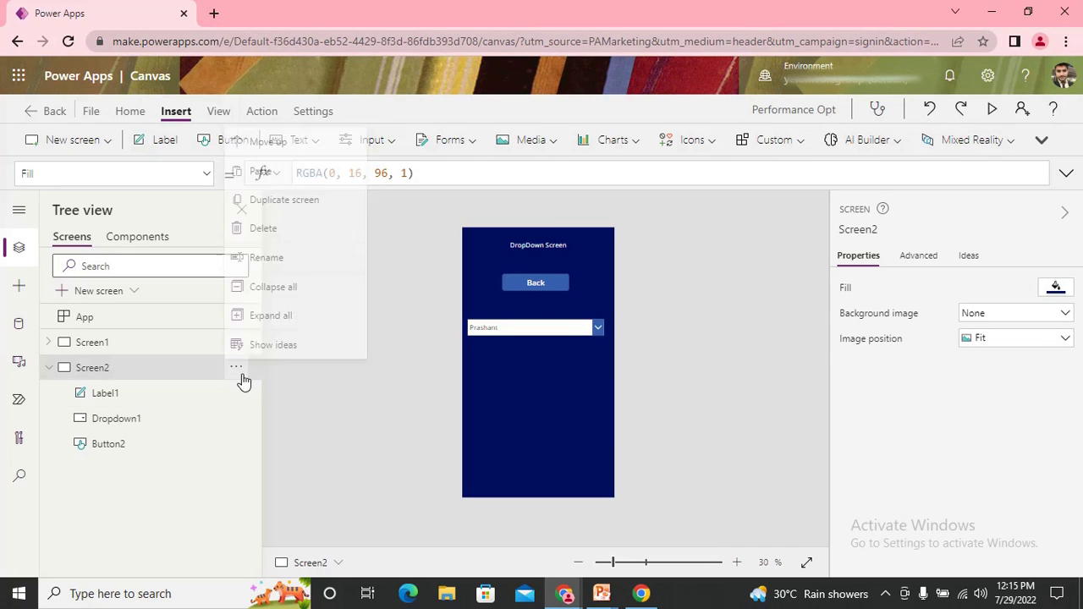
click(266, 196)
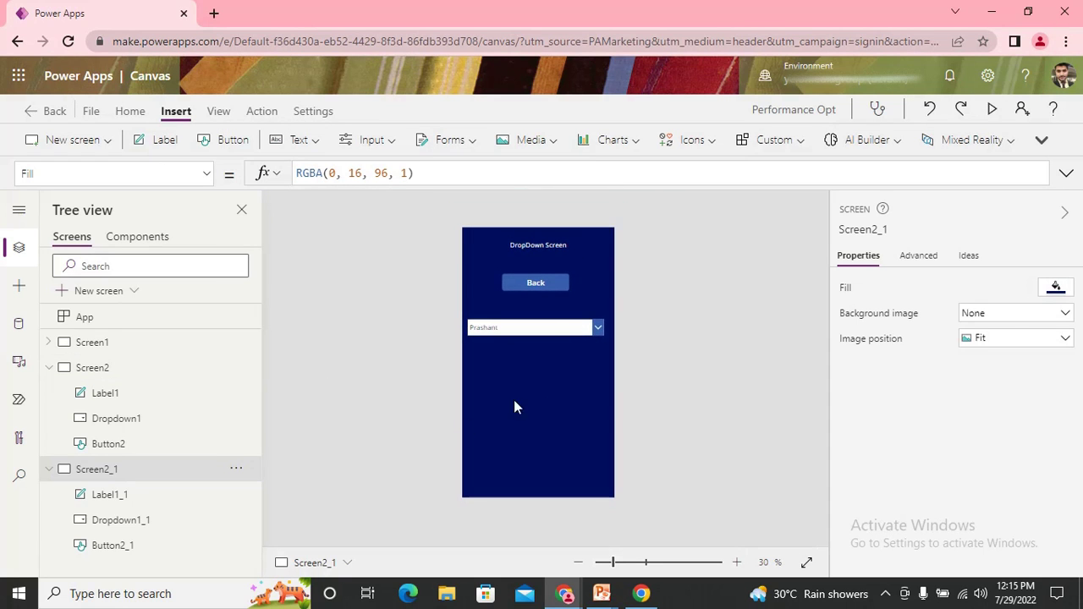
Replace the dropdown on Screen2_1 with a combo box placed below the Back button at about X 32, Y 453.
click(547, 334)
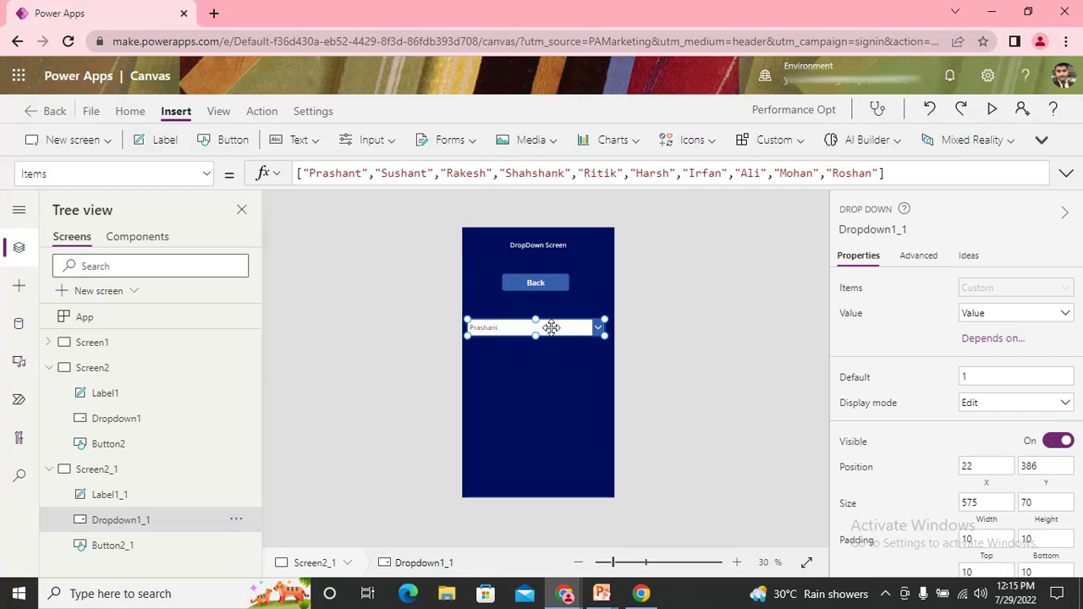
key(Delete)
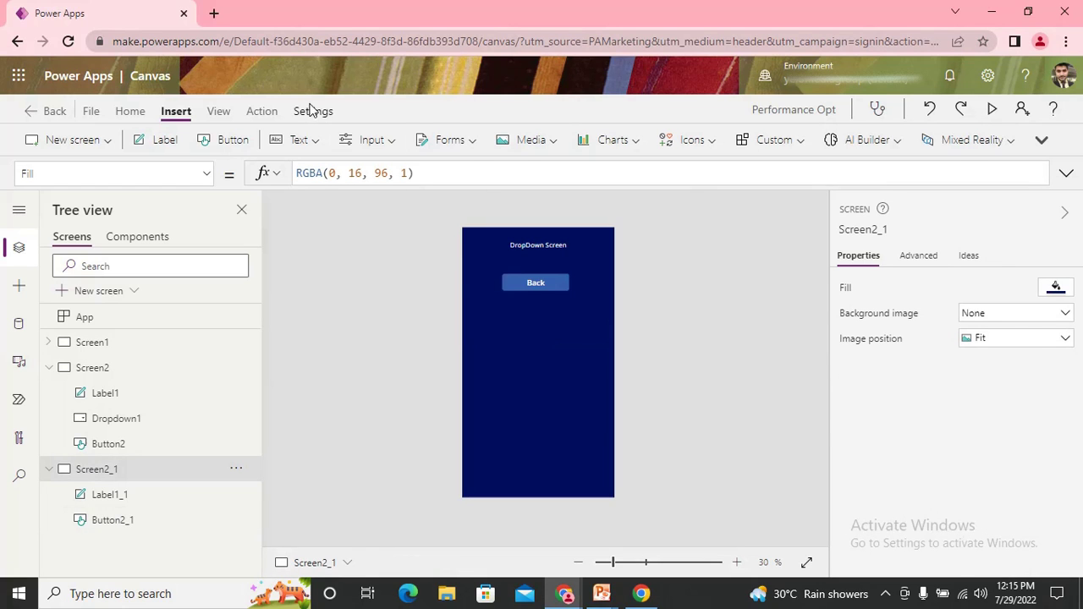
click(370, 140)
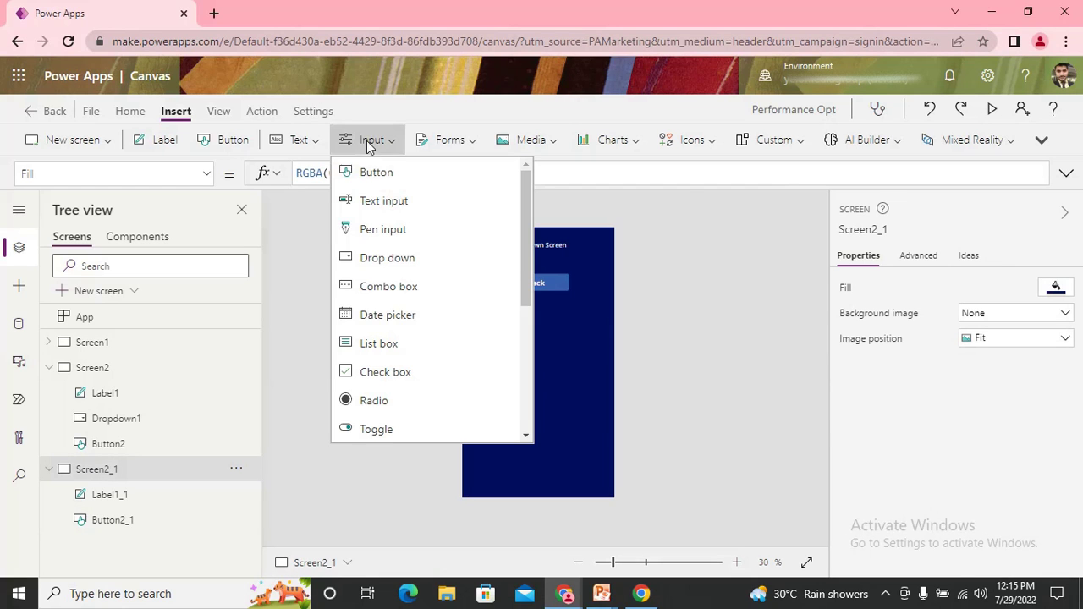
click(444, 291)
drag(551, 249, 547, 342)
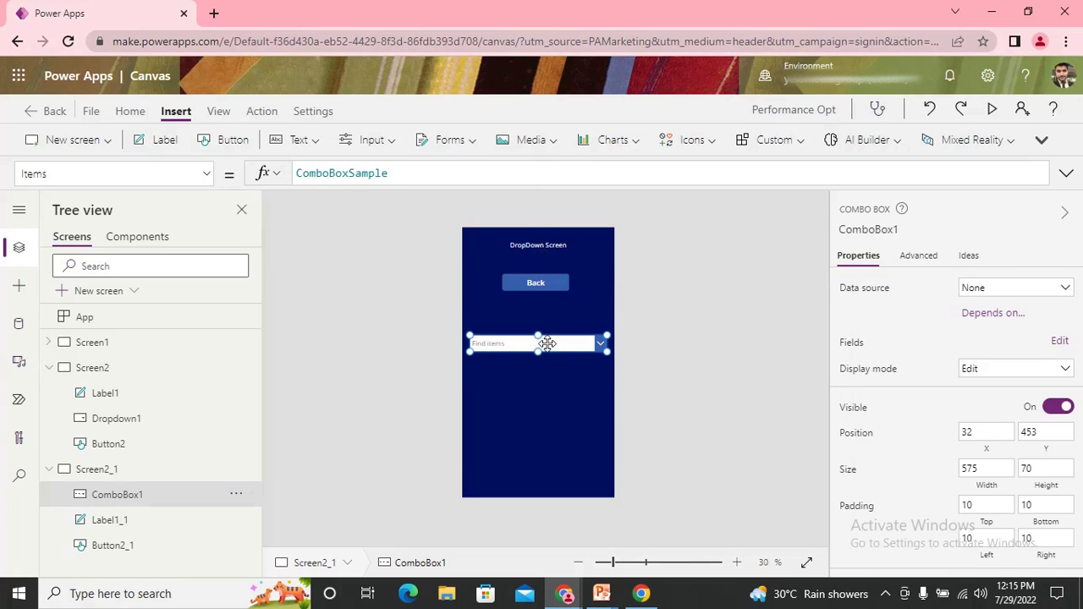
click(115, 418)
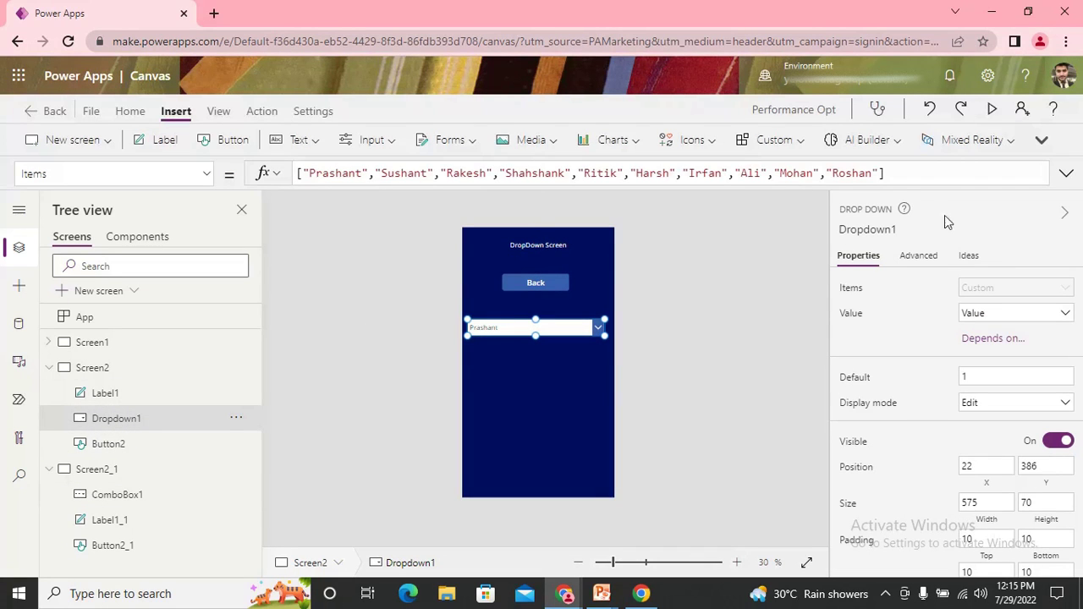
click(929, 172)
key(ctrl+a)
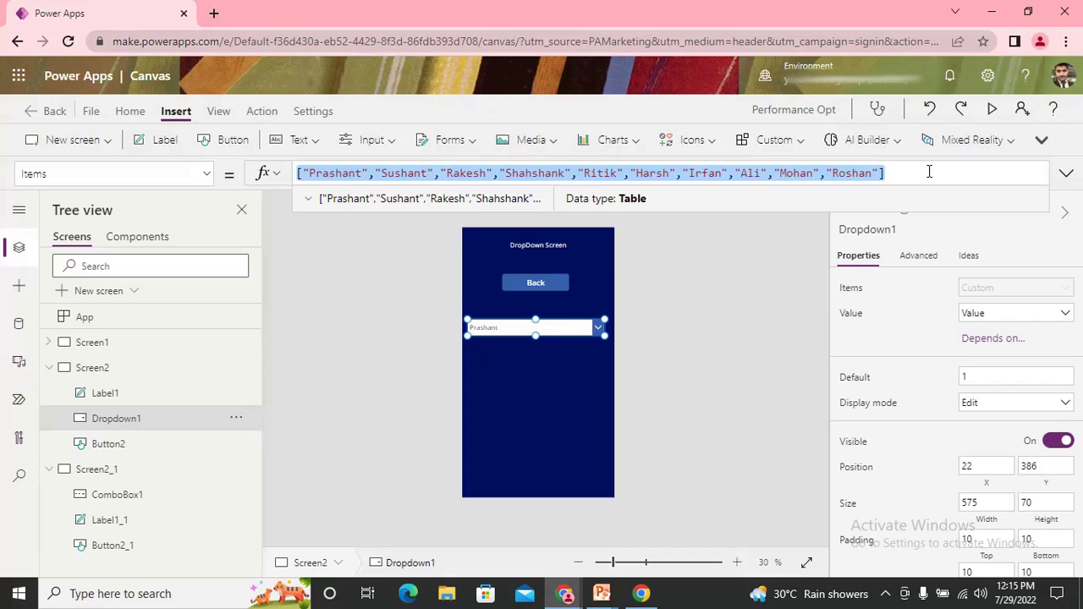
click(167, 493)
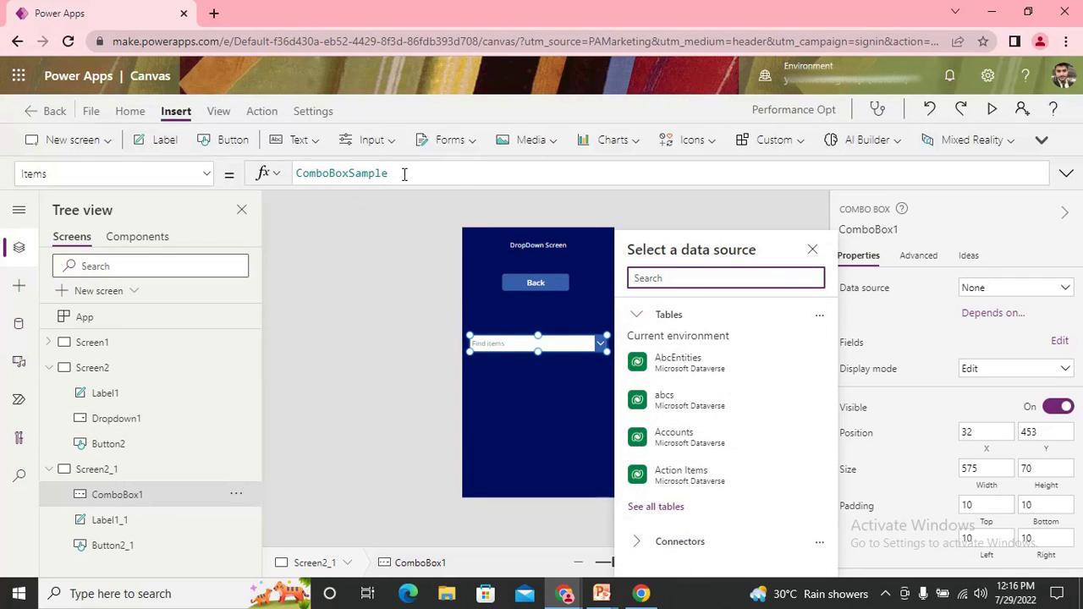
drag(404, 174, 129, 152)
key(ctrl+v)
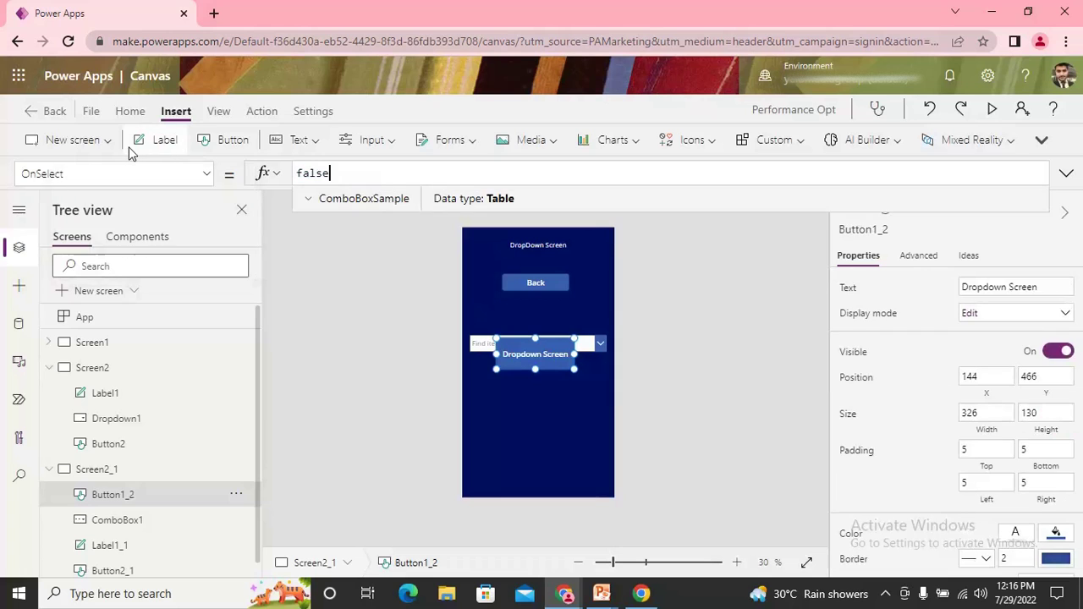
click(555, 378)
click(556, 350)
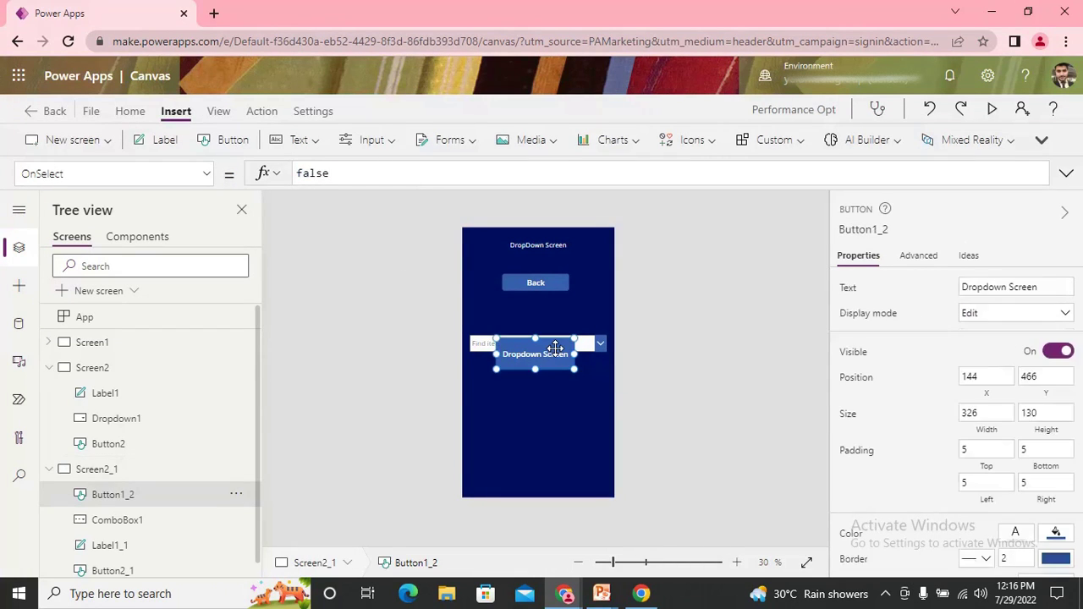
key(Delete)
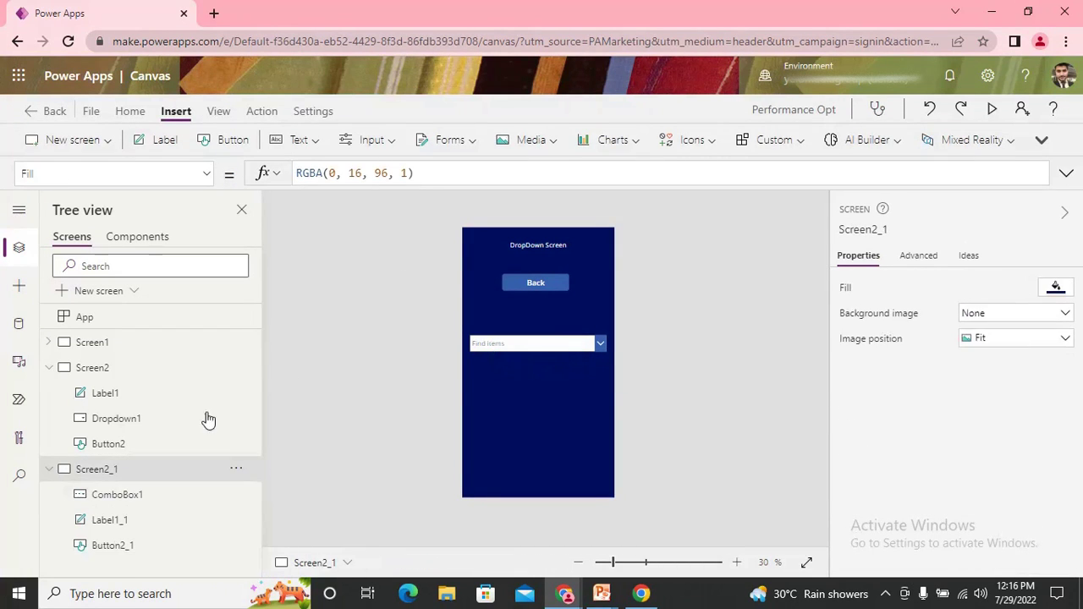
Copy the entire Items formula of Dropdown1 on Screen2.
click(116, 418)
click(650, 172)
key(shift+End)
key(Home)
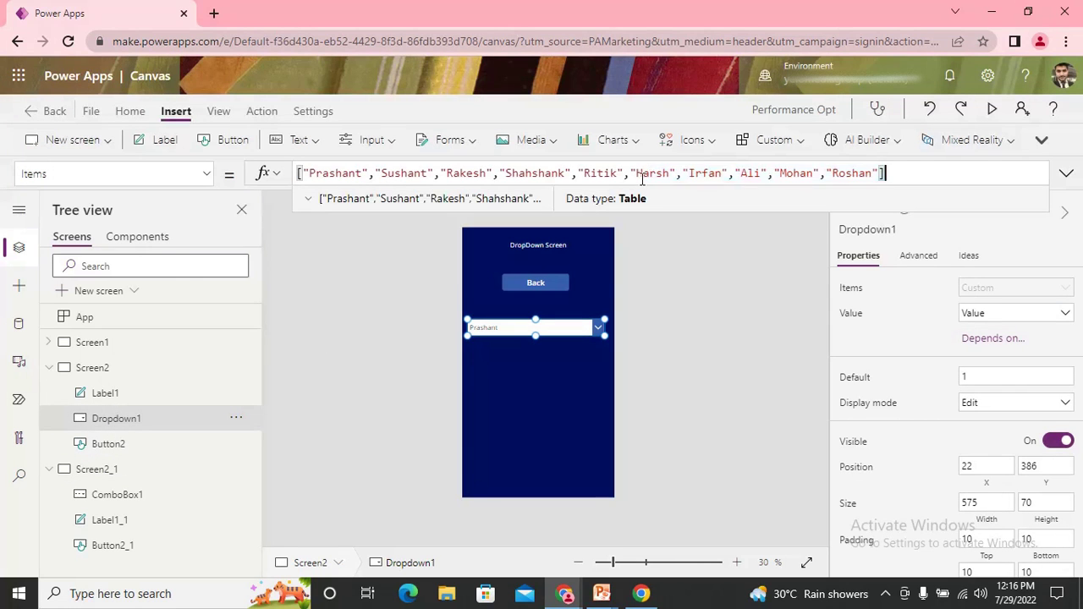
key(shift+End)
key(ctrl+c)
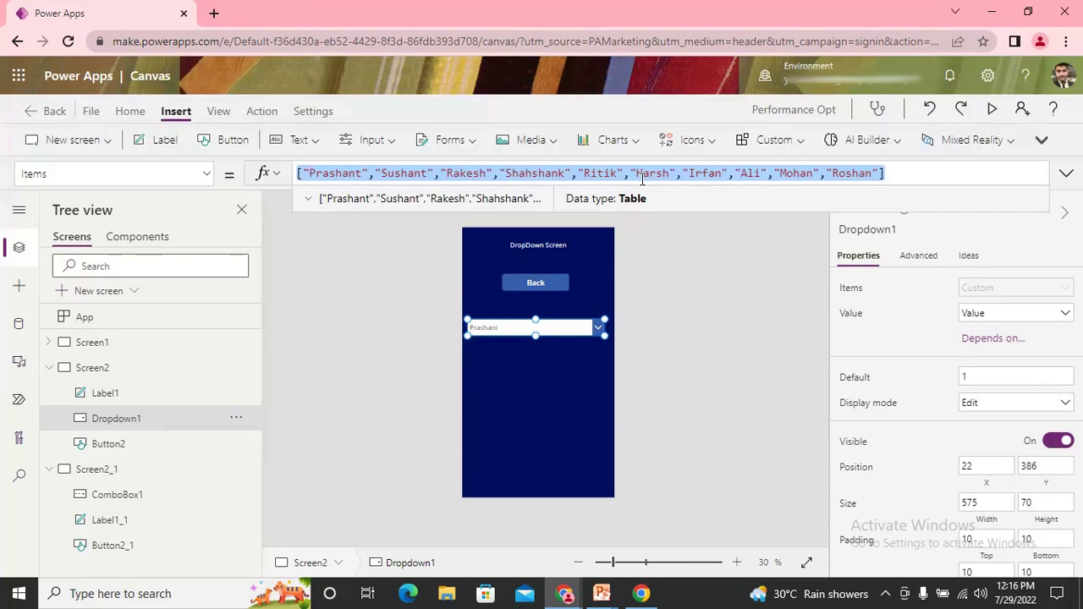
Replace ComboBox1's ComboBoxSample Items formula with the list of names copied from Dropdown1.
click(117, 499)
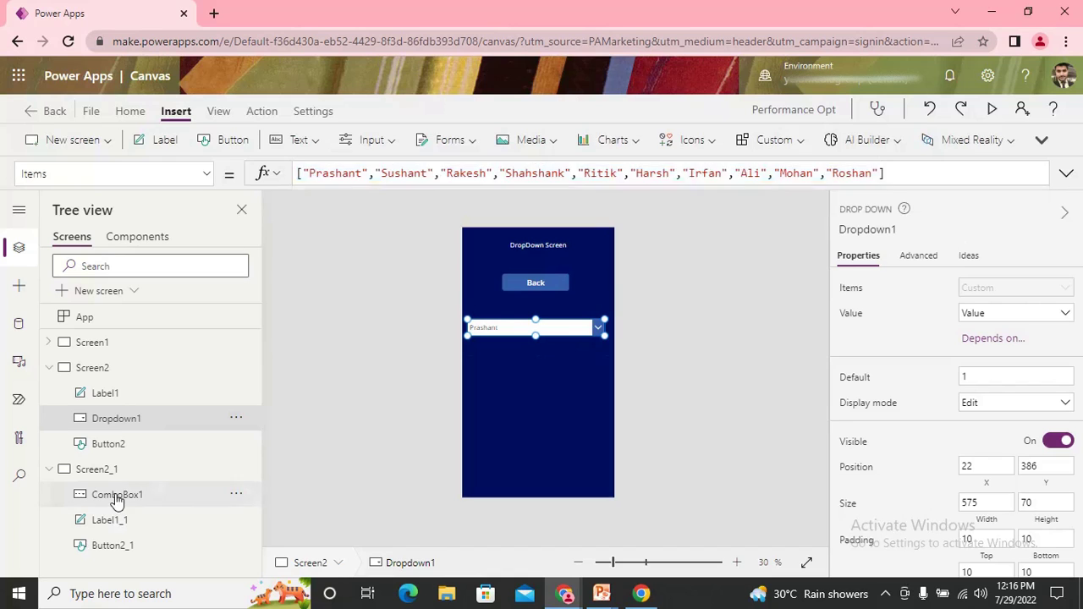
click(117, 496)
click(410, 182)
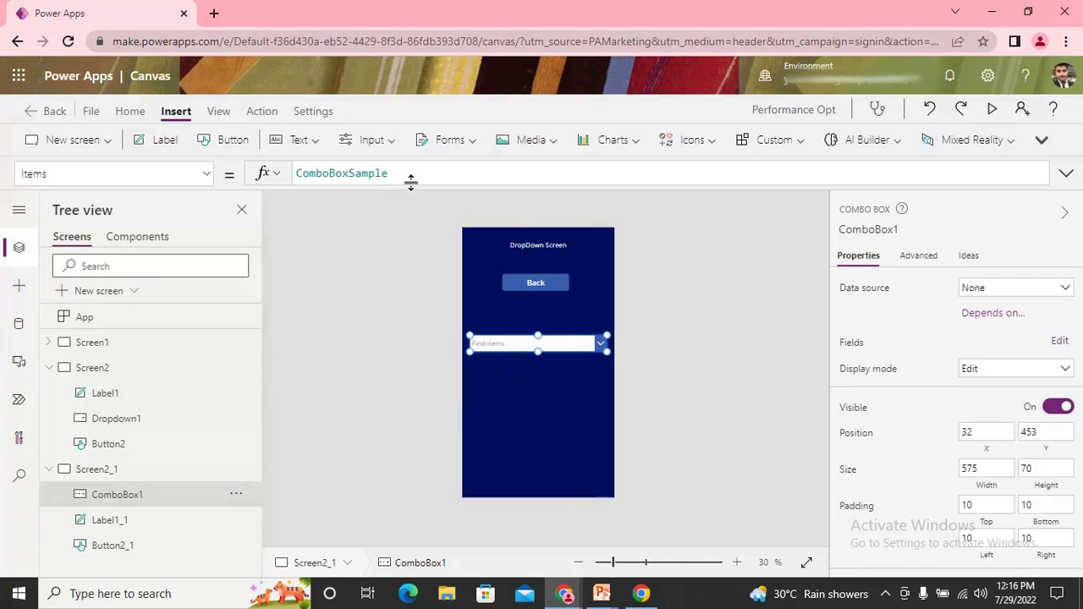
click(398, 171)
drag(399, 171, 259, 169)
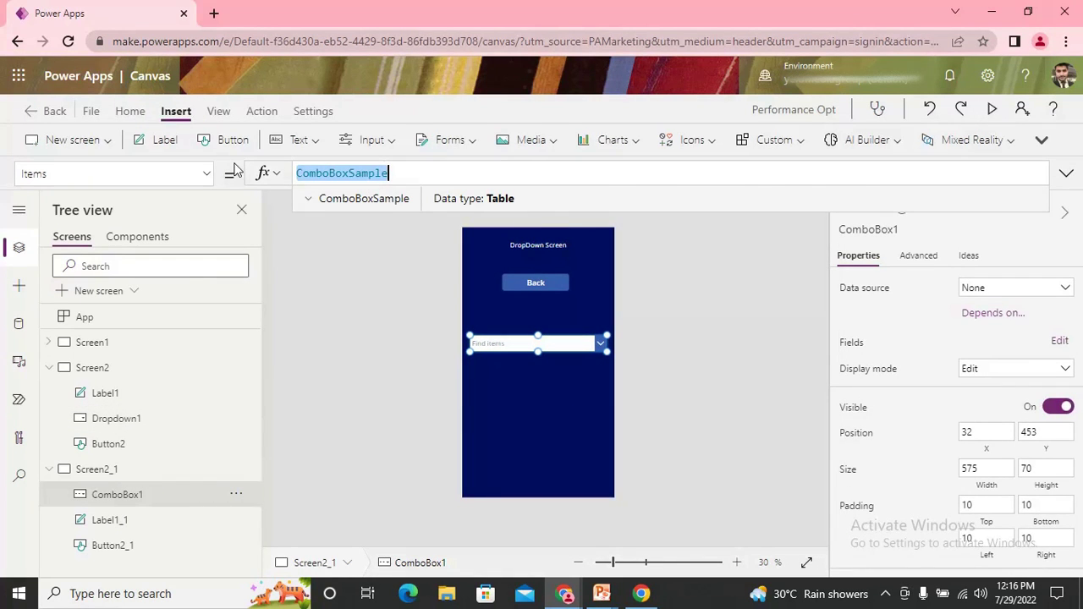
key(ctrl+v)
click(736, 433)
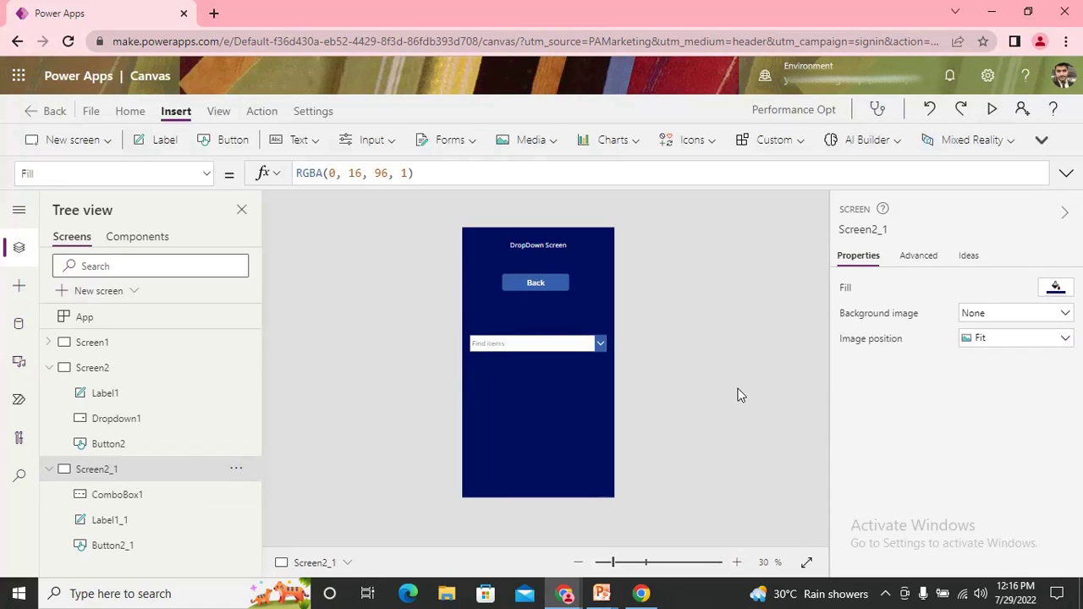
Change the text of the title label on Screen2_1 to "Combobox Screen".
click(520, 242)
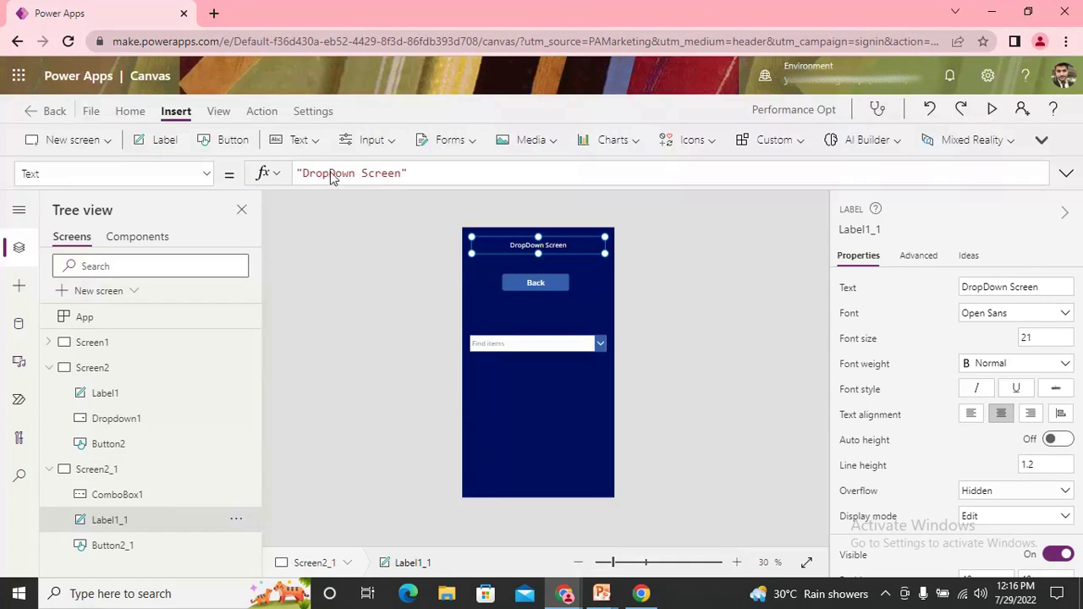
drag(330, 173, 305, 171)
text(Combobox)
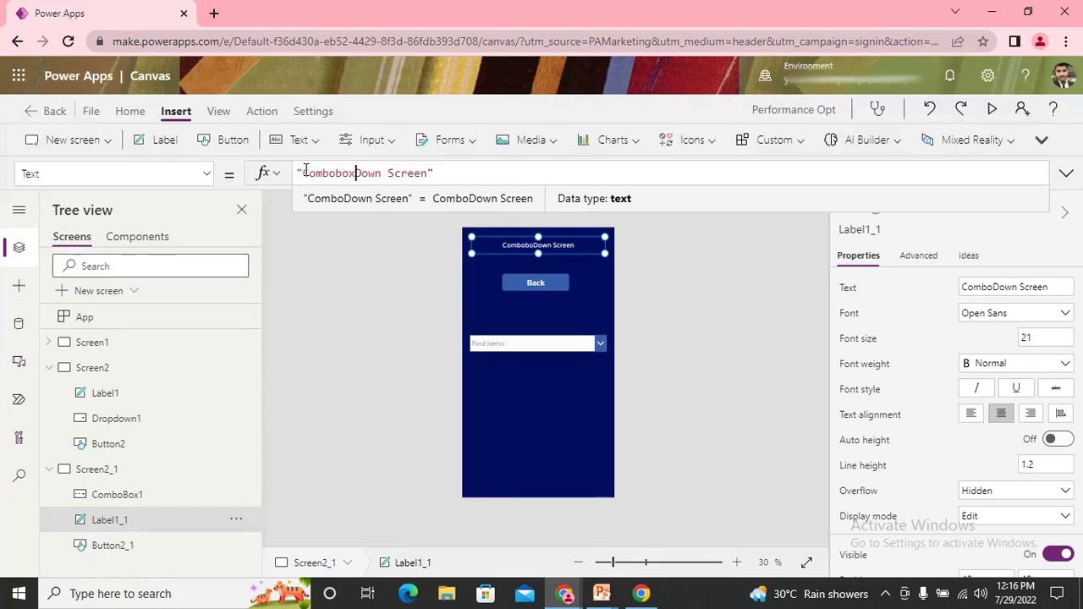
click(376, 381)
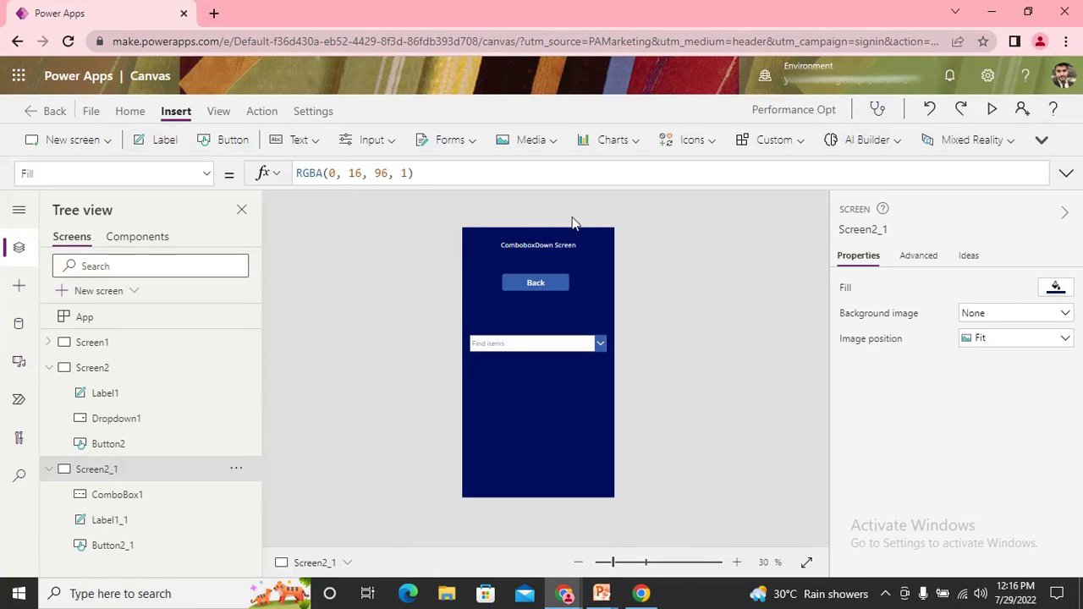
click(544, 242)
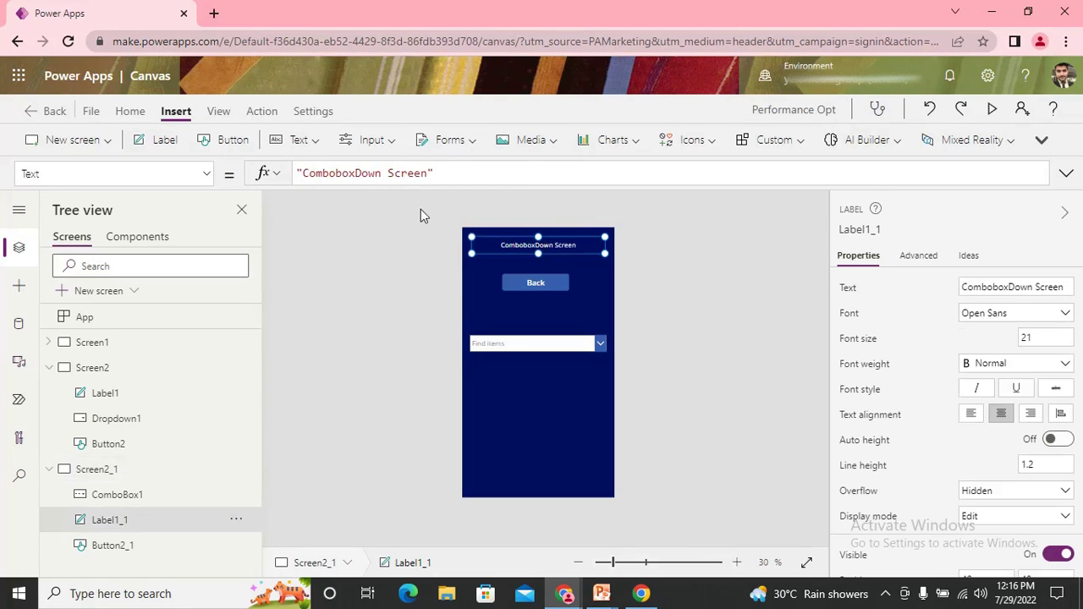
click(382, 173)
drag(382, 172, 357, 172)
key(BackSpace)
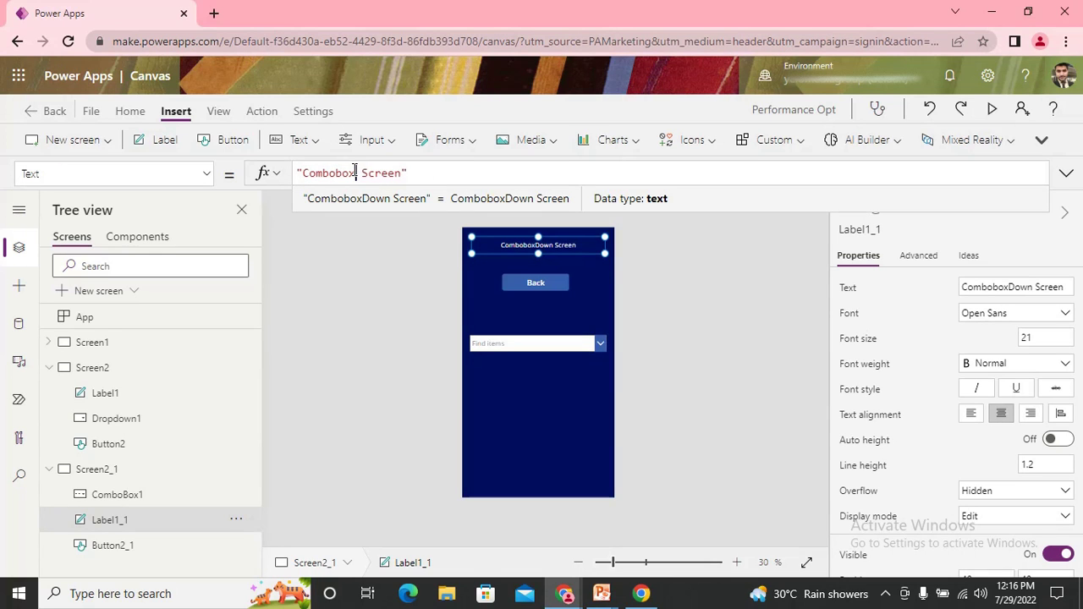
click(355, 327)
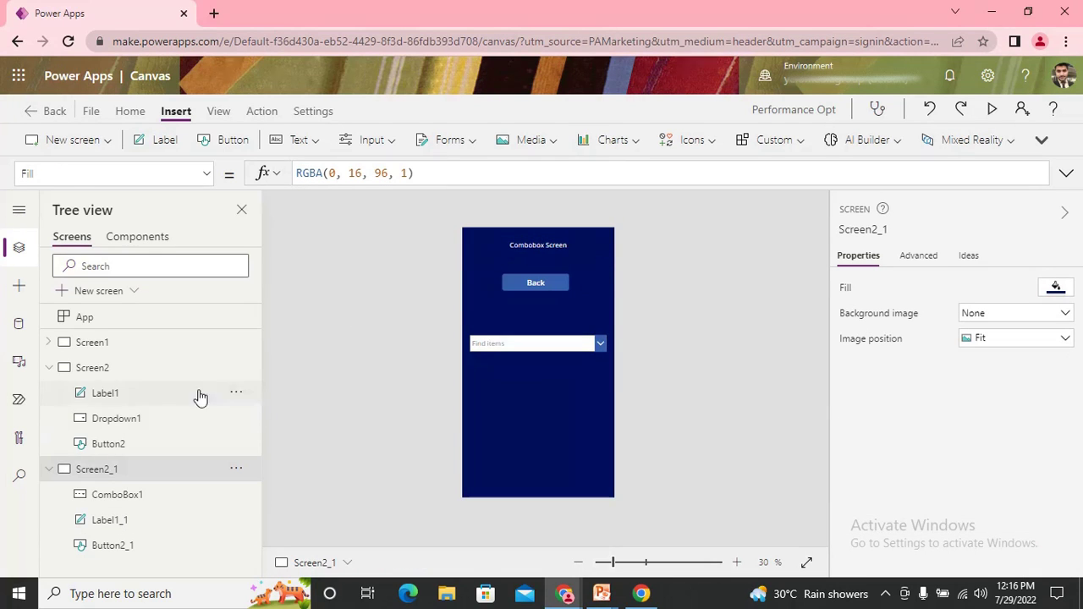
Rename Screen2_1 as "Combo Screen".
click(236, 469)
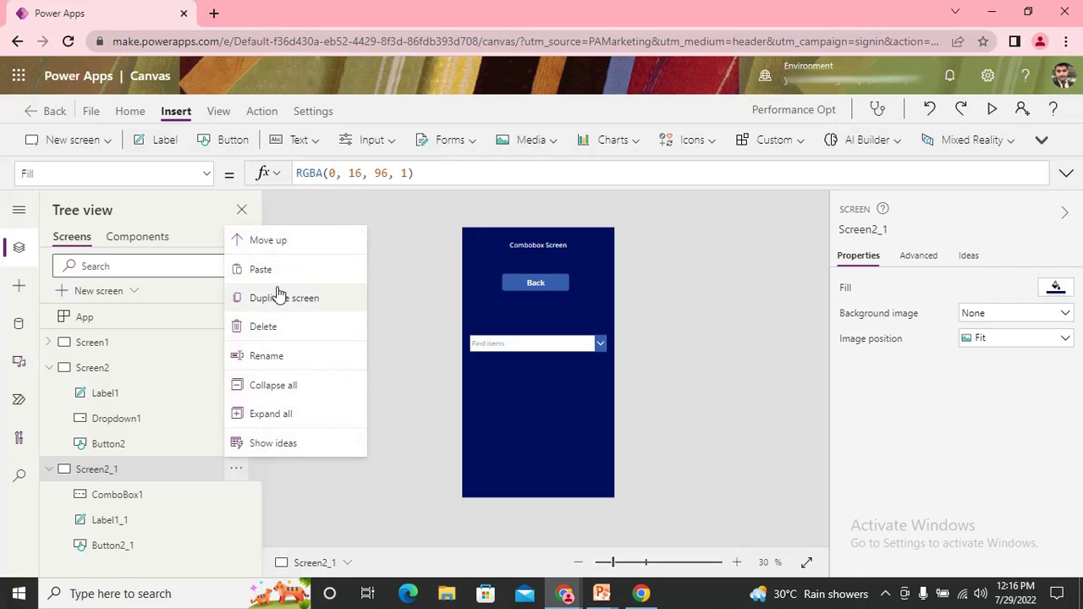
click(284, 357)
text(Con)
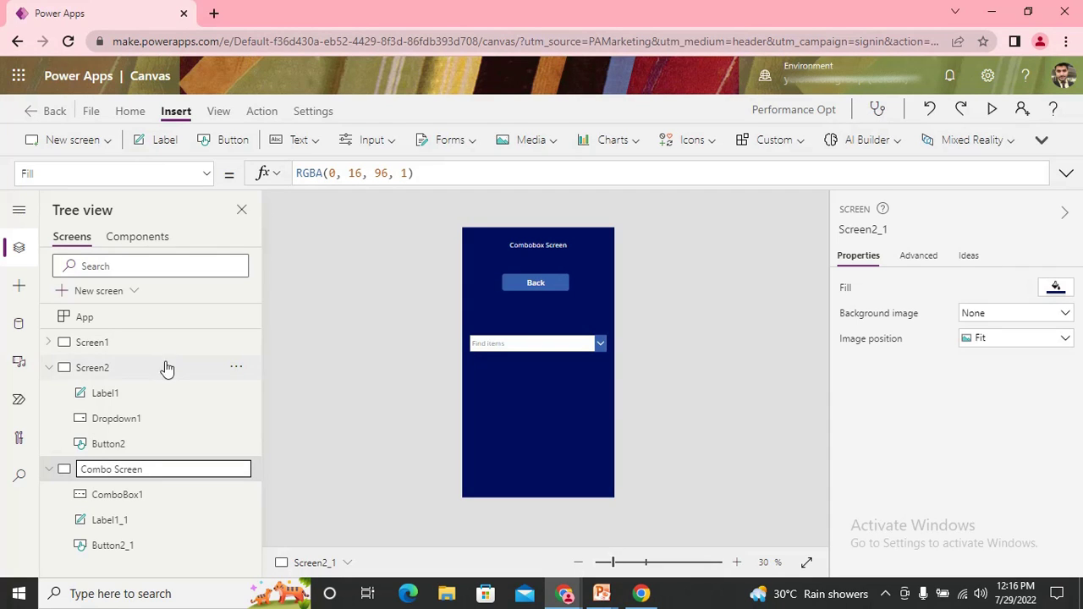
key(Return)
Rename Screen2 as "DropDown Screen".
click(236, 372)
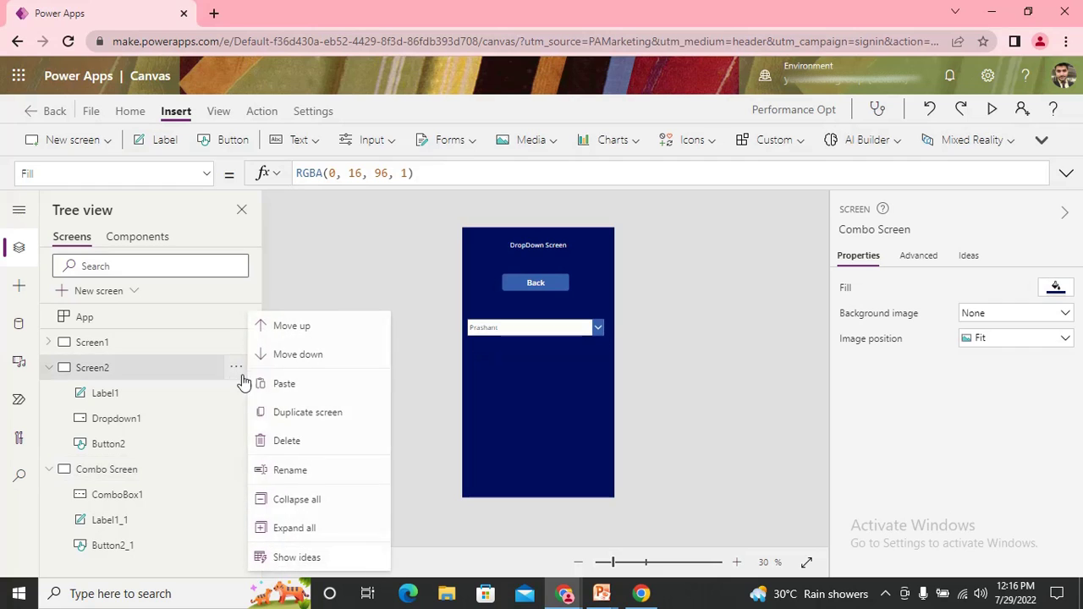
click(302, 476)
text(Dro)
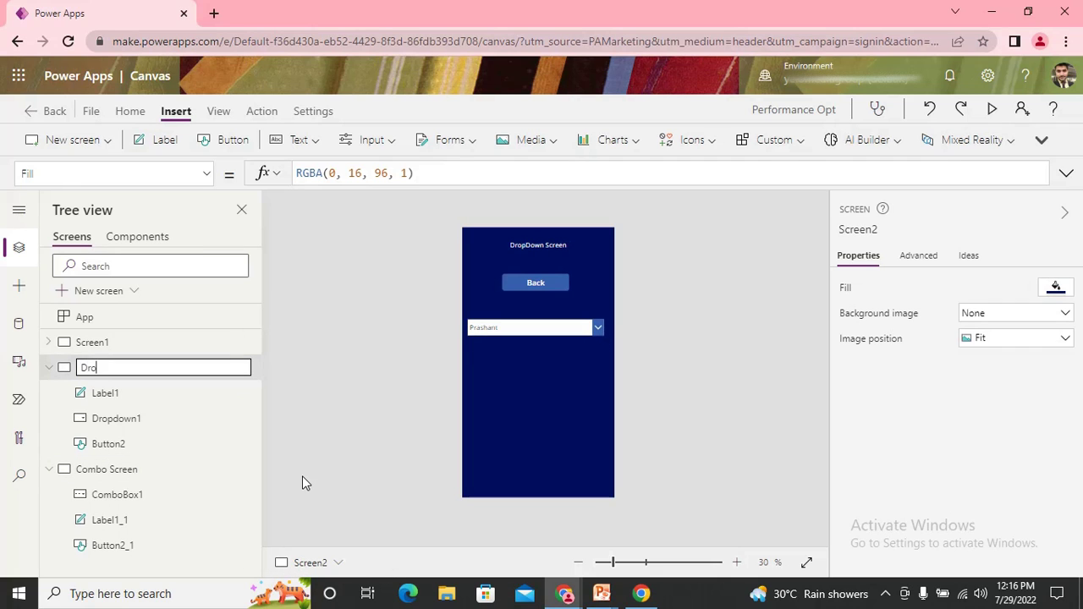
text(pDown Screen)
key(Return)
click(155, 470)
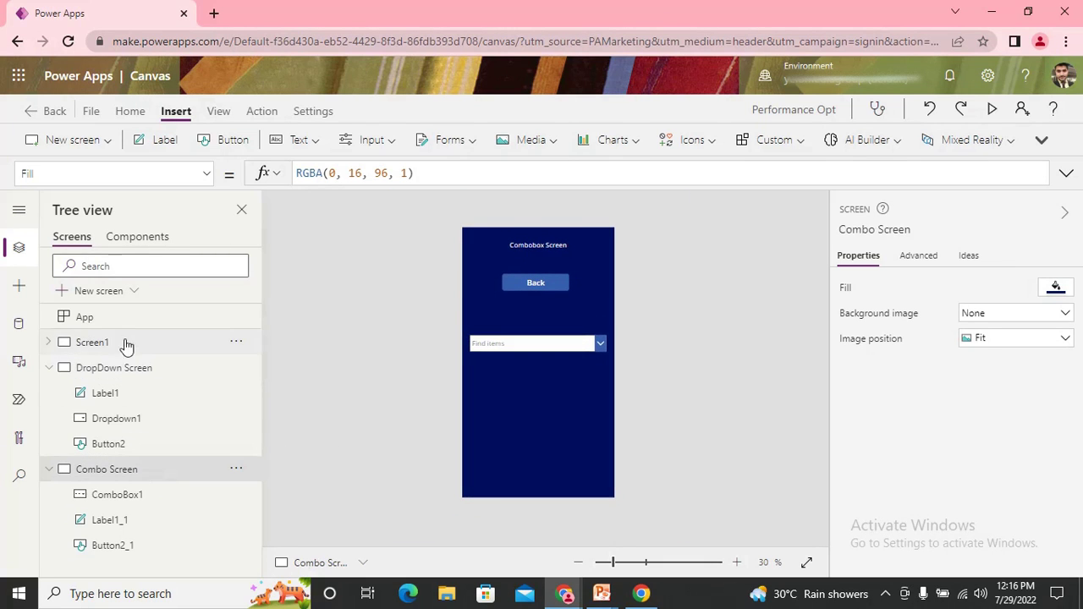
Set the OnSelect formula of the "Dropdown Screen" button on Screen1 to Navigate('DropDown Screen').
click(125, 343)
click(558, 346)
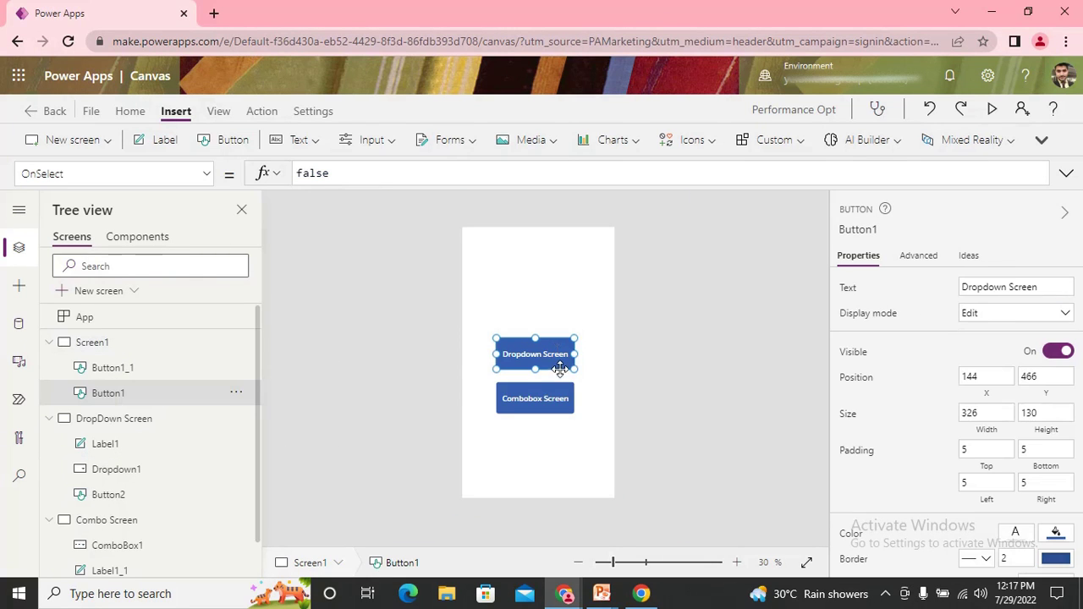
click(547, 392)
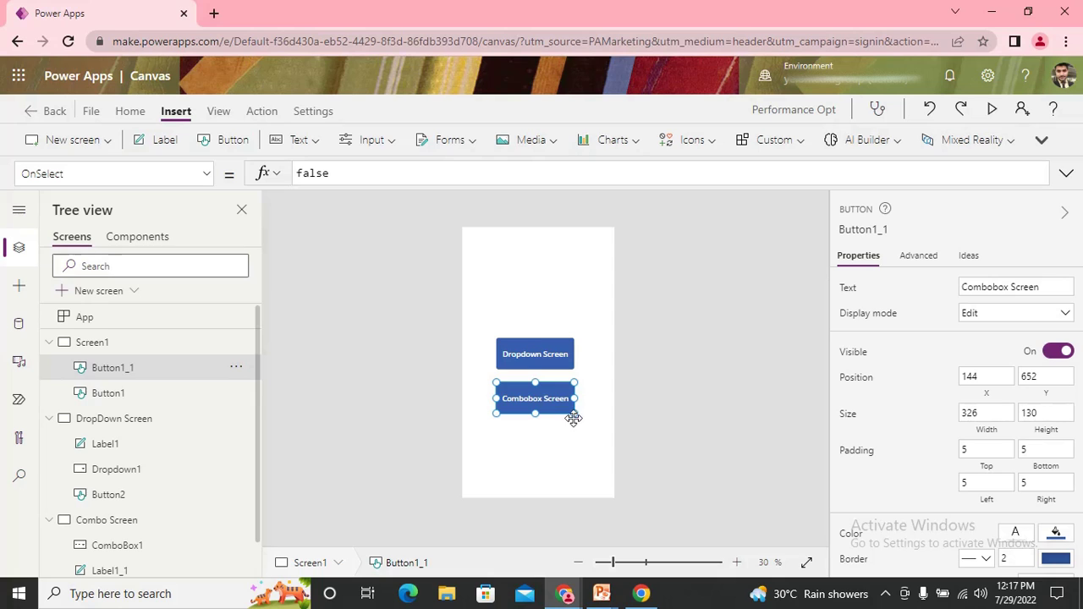
click(539, 356)
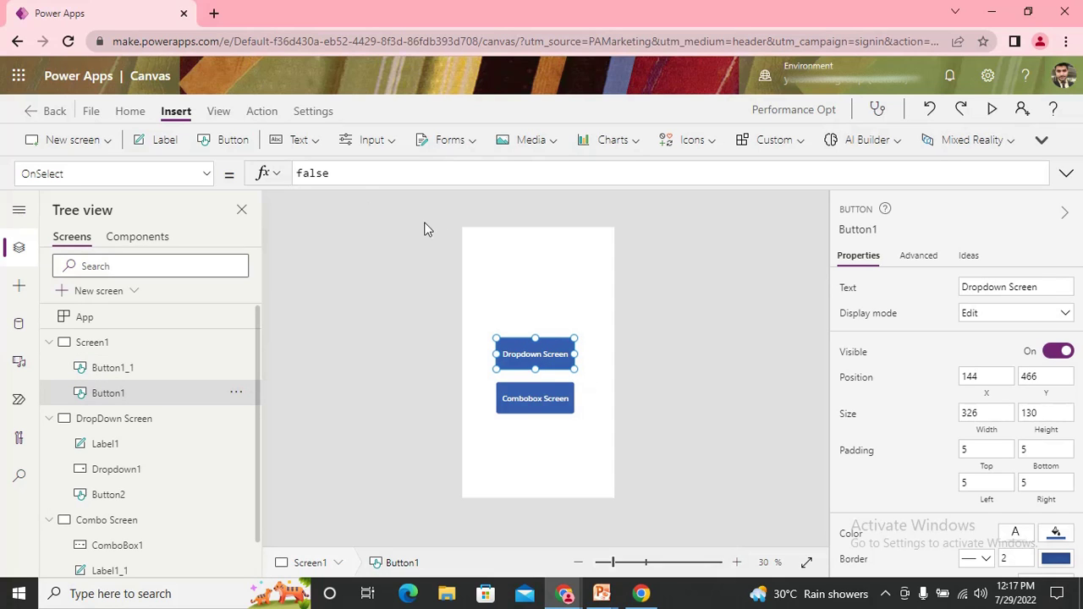
double_click(331, 172)
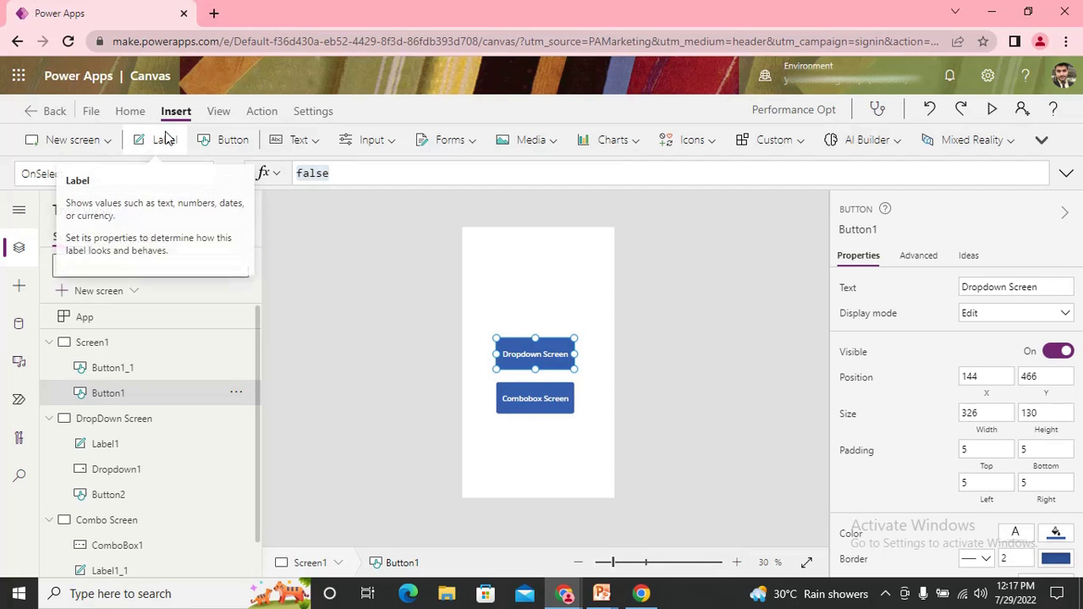
text(nab)
text(v)
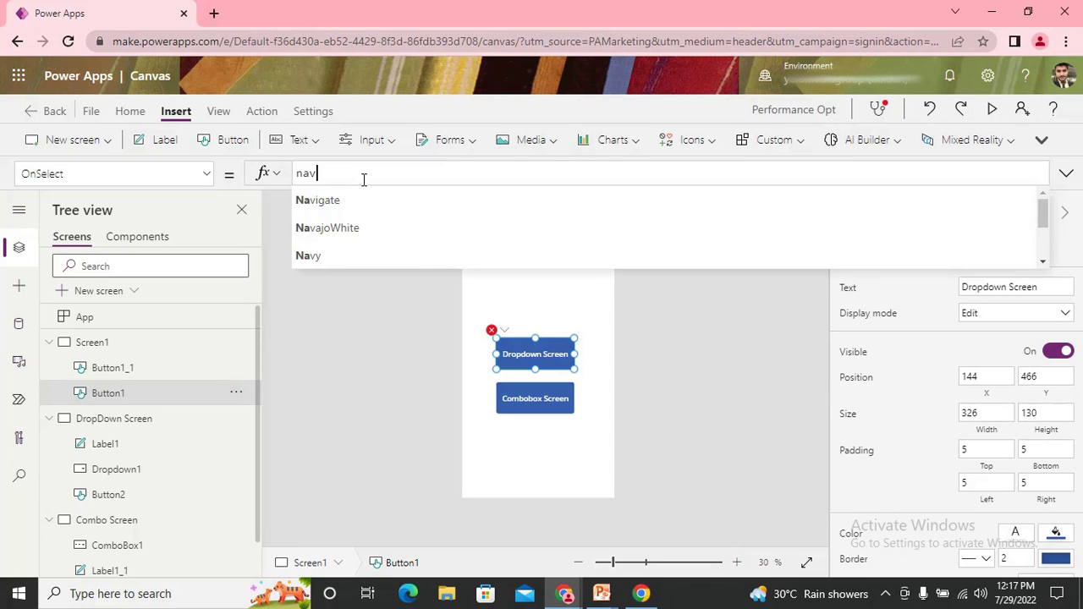
key(Tab)
key(Down)
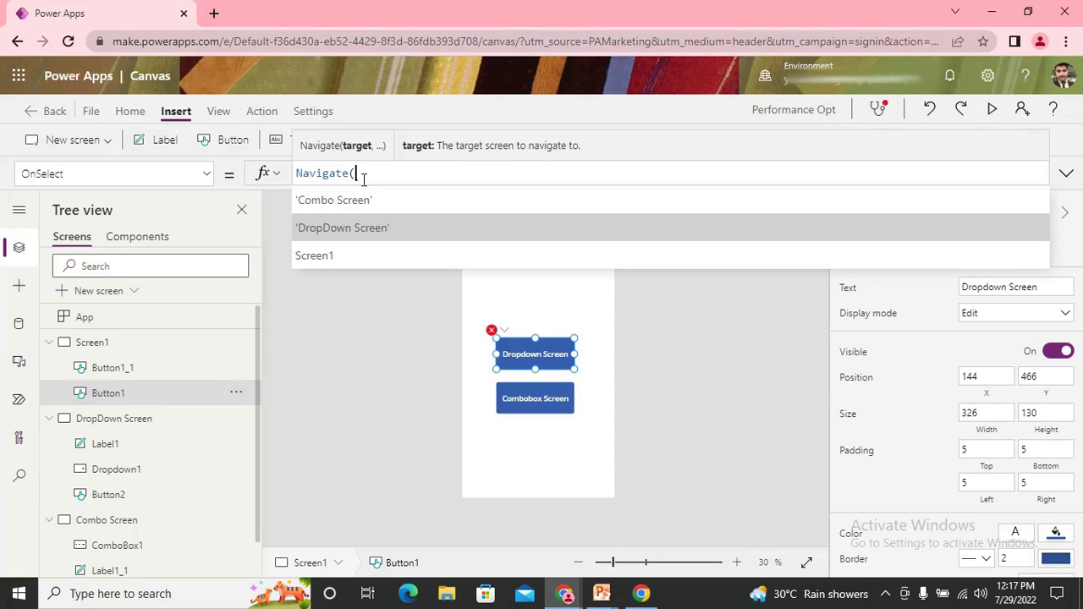
key(Tab)
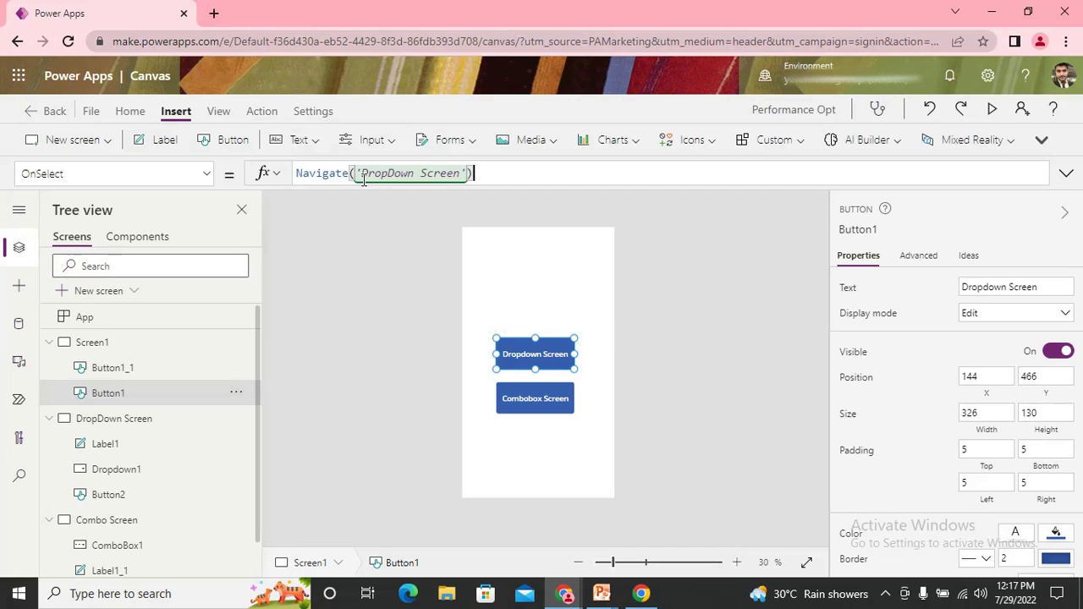
Set the OnSelect formula of the "Combobox Screen" button on Screen1 to Navigate('Combo Screen').
click(544, 396)
double_click(332, 174)
key(BackSpace)
text(na)
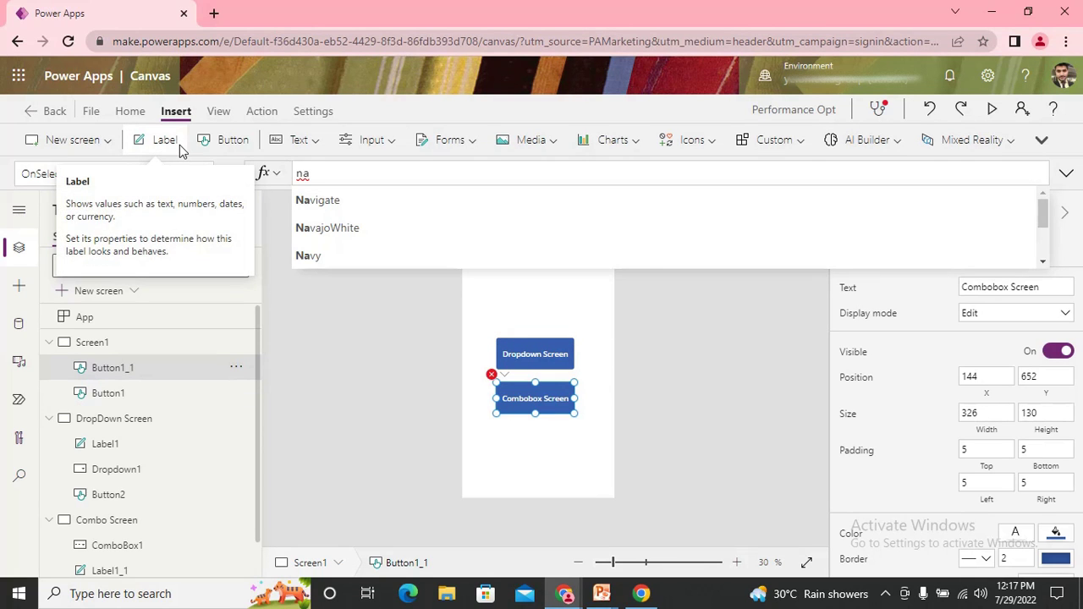
click(340, 201)
text(c)
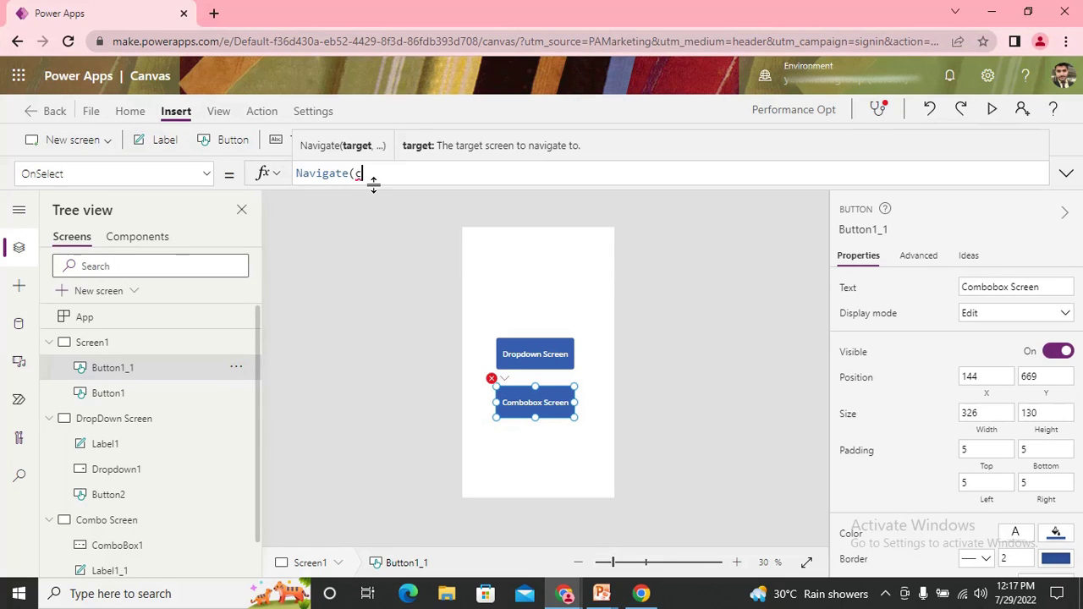
text(o)
text(bo)
key(BackSpace)
key(BackSpace)
key(BackSpace)
text(mbo)
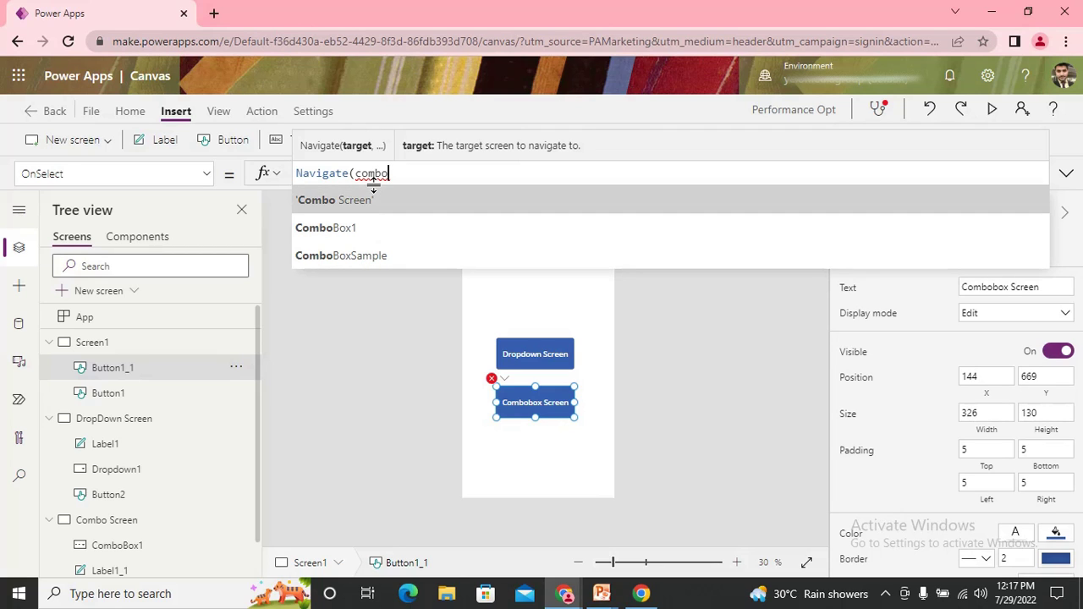
key(Tab)
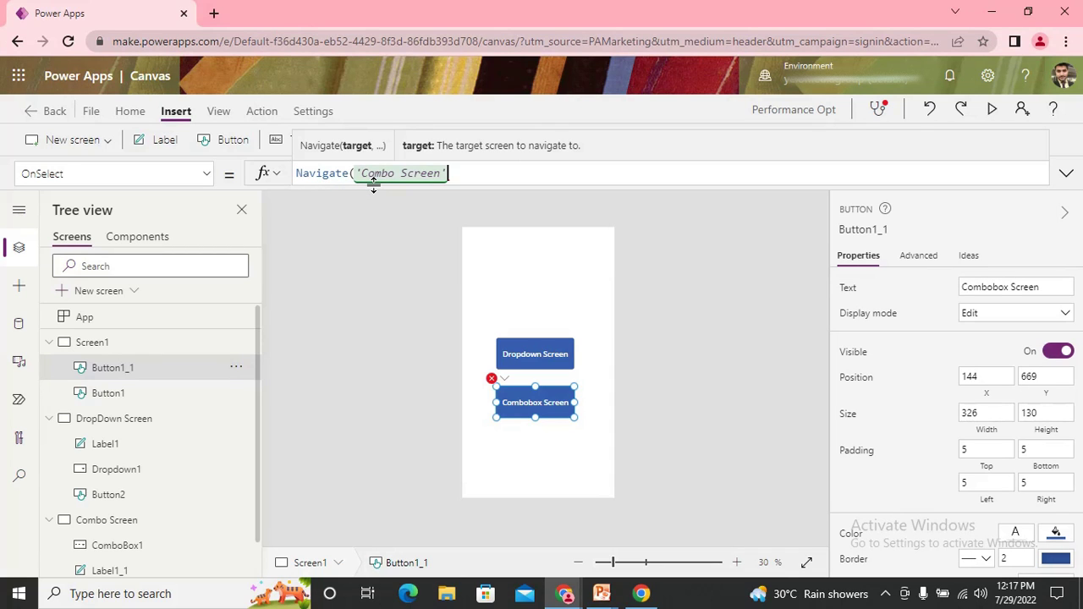
text())
Set the fill of Screen1 to the dark navy theme color, RGBA(0, 16, 96, 1).
click(407, 359)
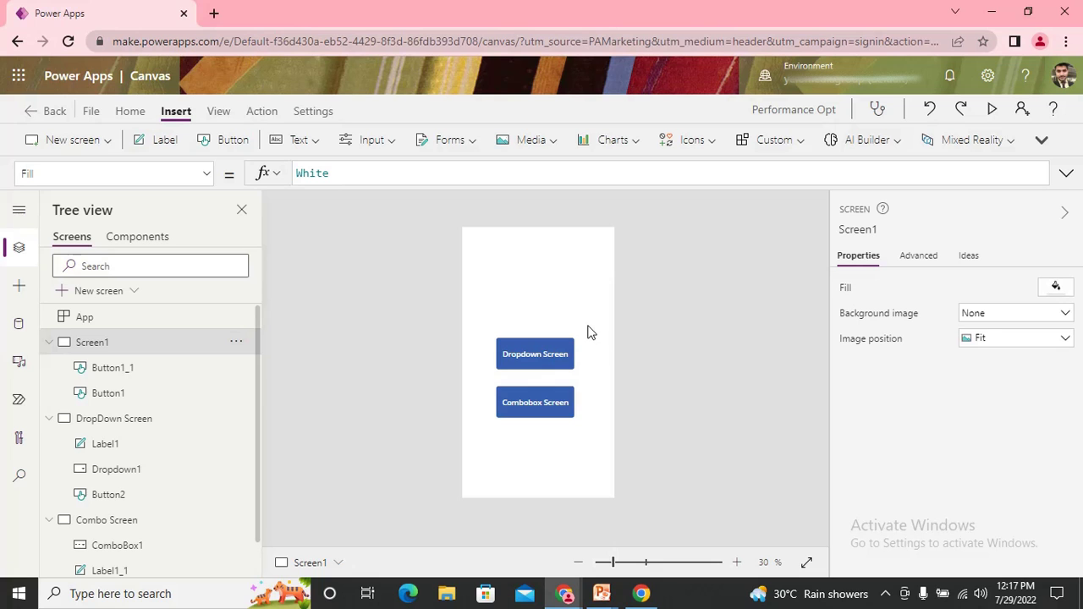
click(1055, 287)
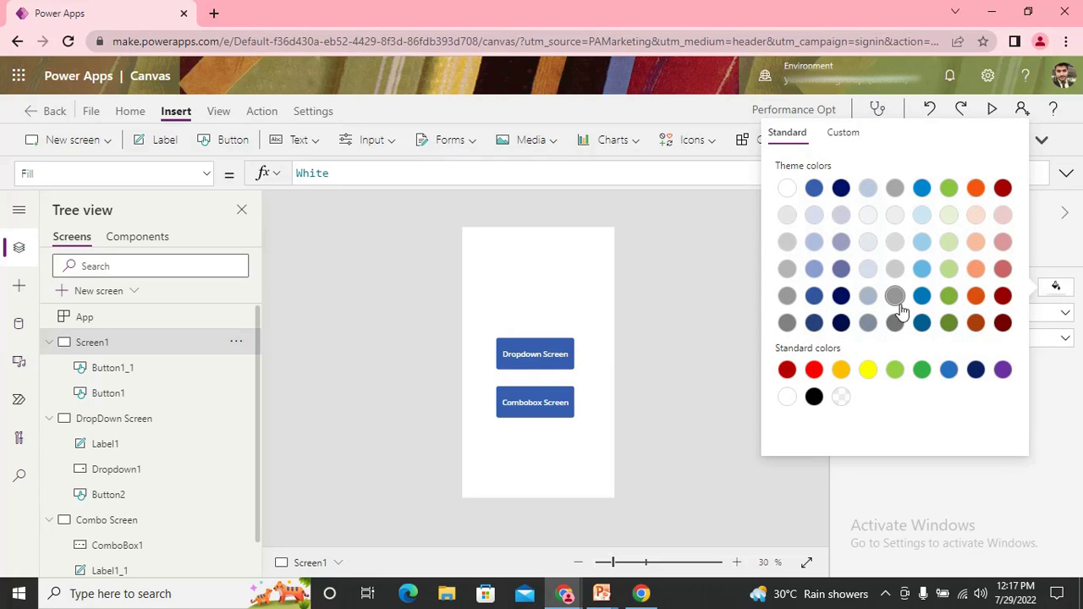
click(841, 297)
click(752, 293)
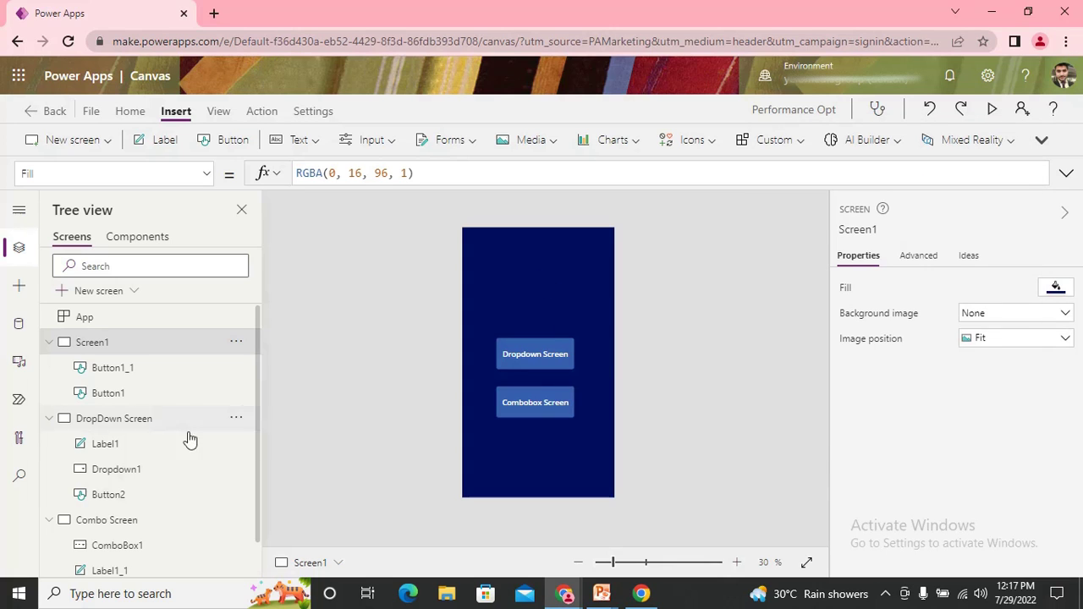
click(142, 419)
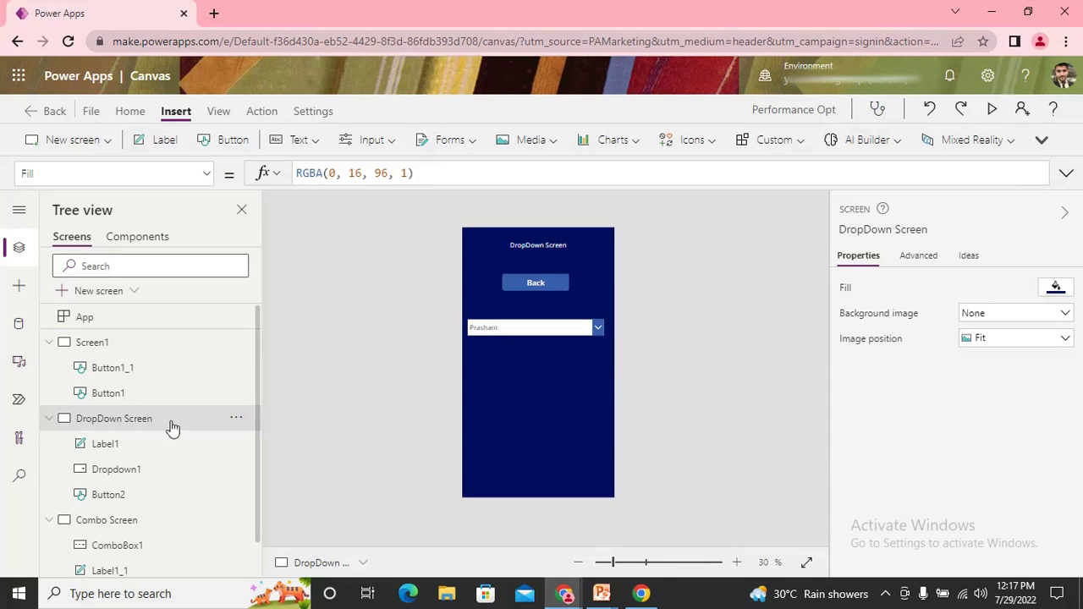
click(48, 417)
click(97, 446)
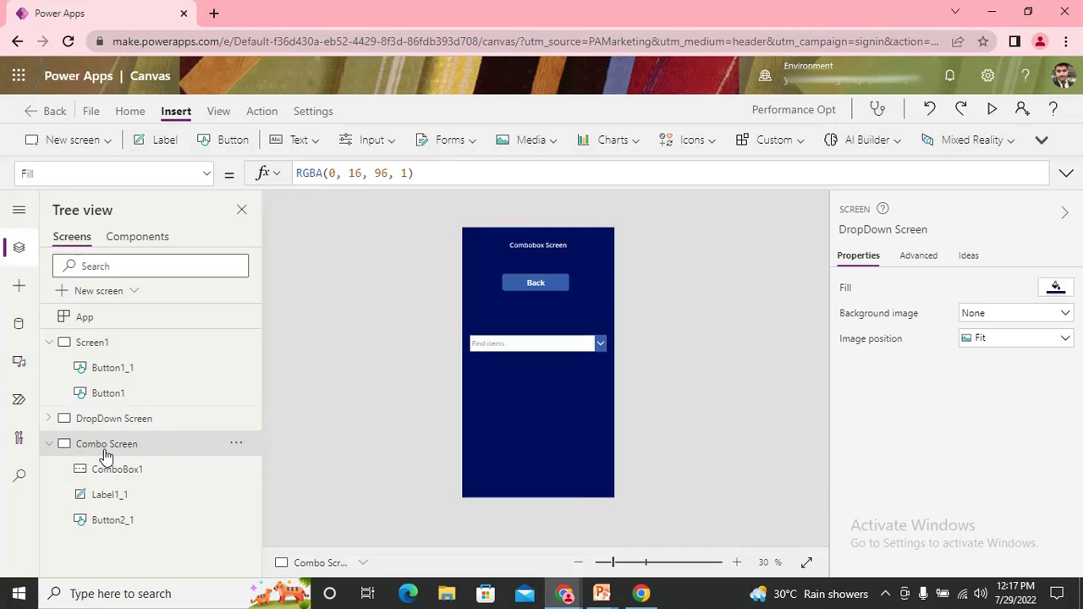
click(108, 422)
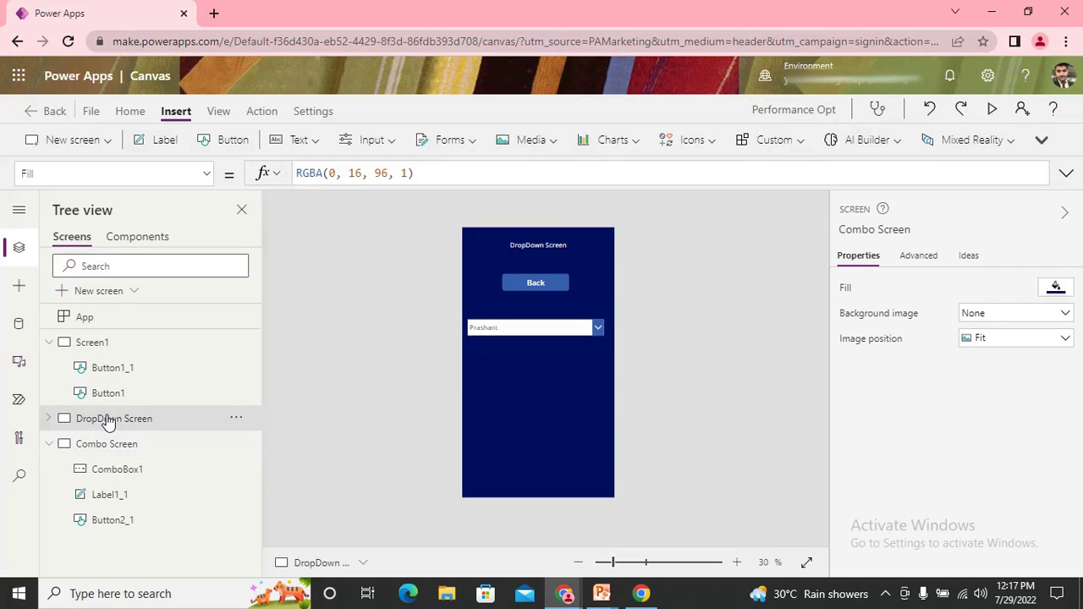
click(103, 344)
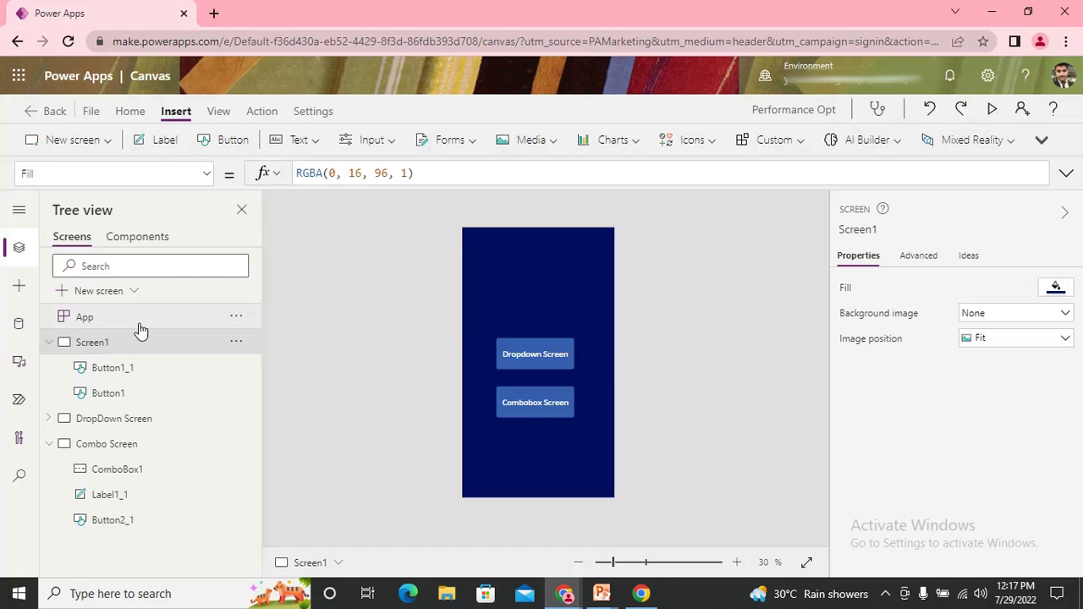
Copy the title label from DropDown Screen onto Screen1 and change the copy's text to "Home Screen".
click(129, 421)
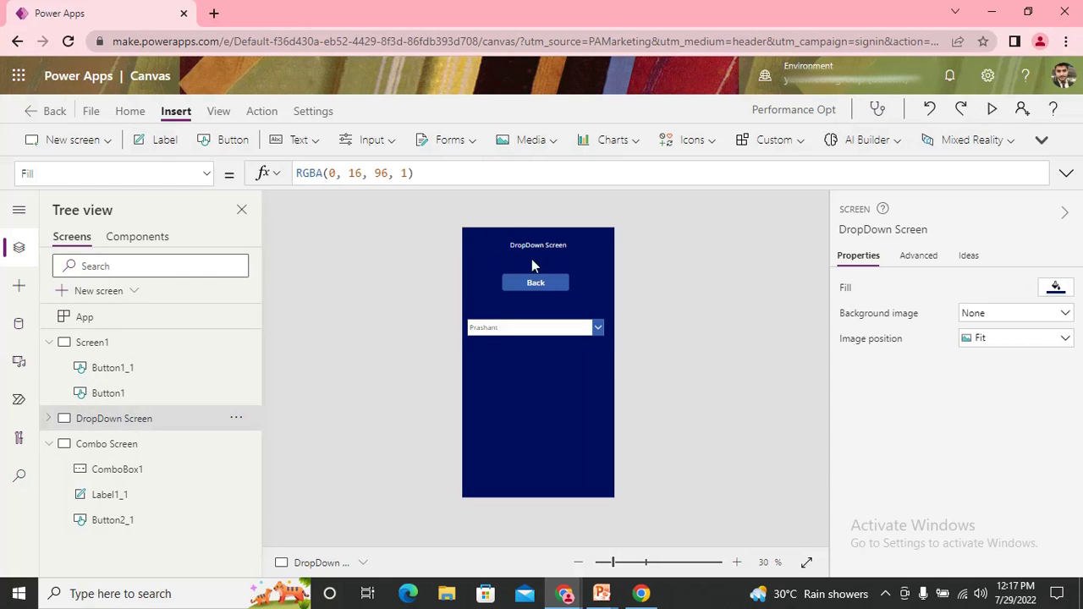
click(538, 247)
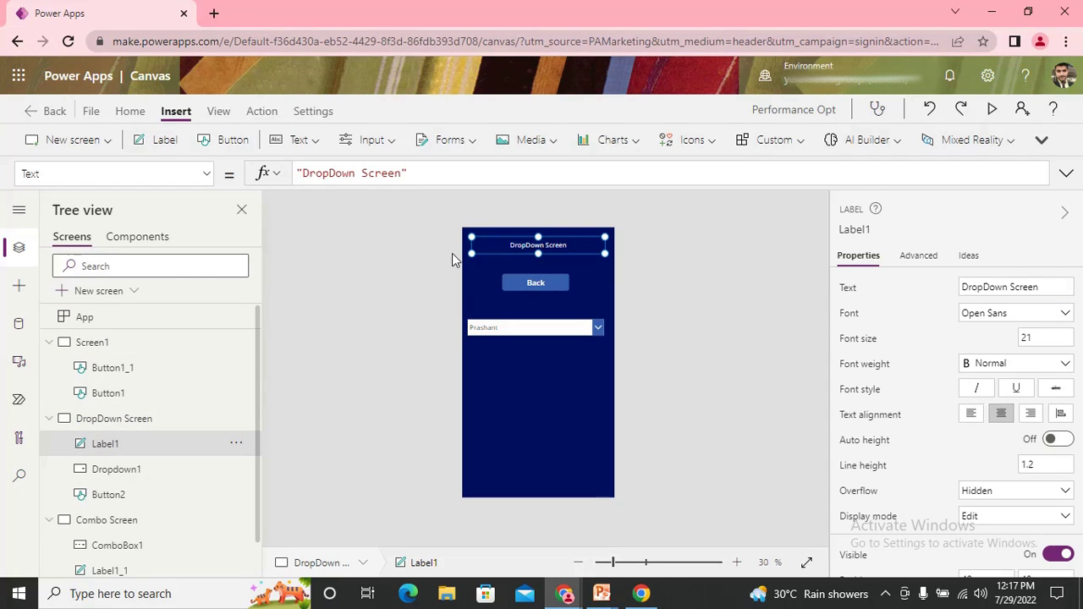
click(156, 344)
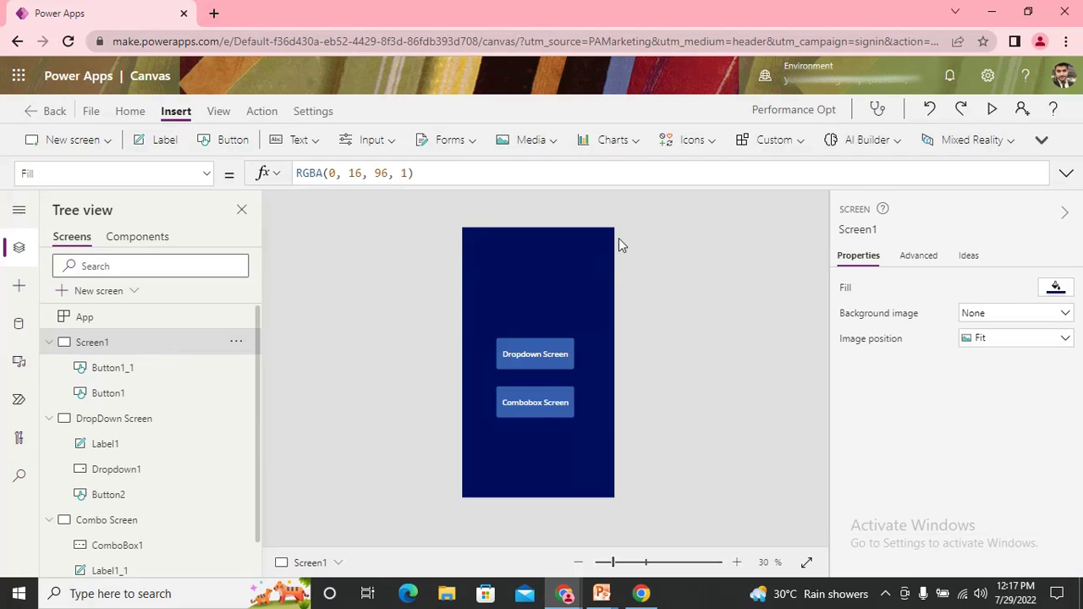
key(ctrl+v)
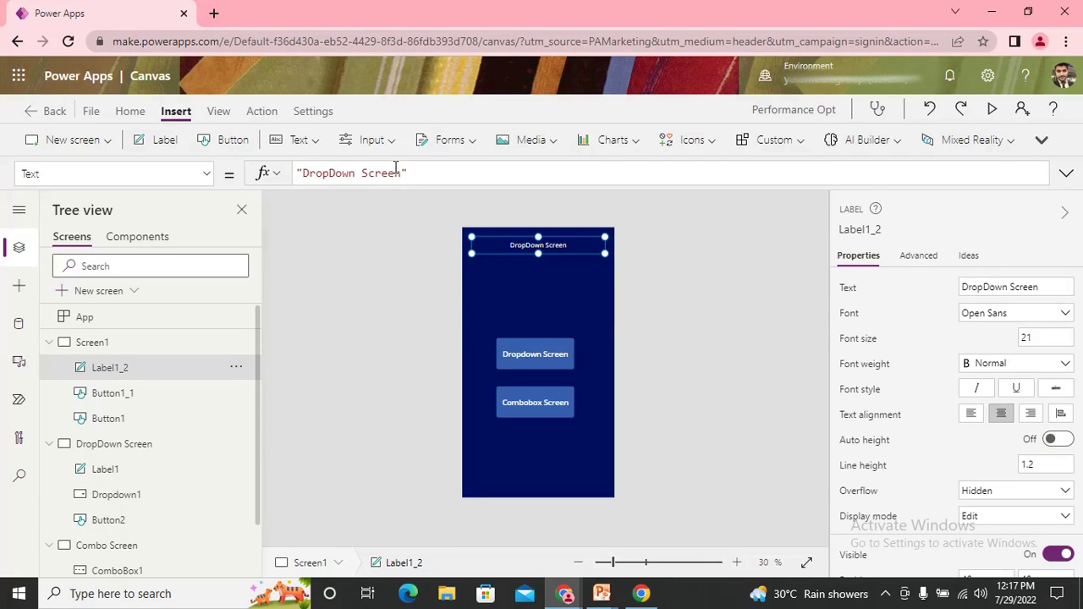
drag(355, 174, 310, 174)
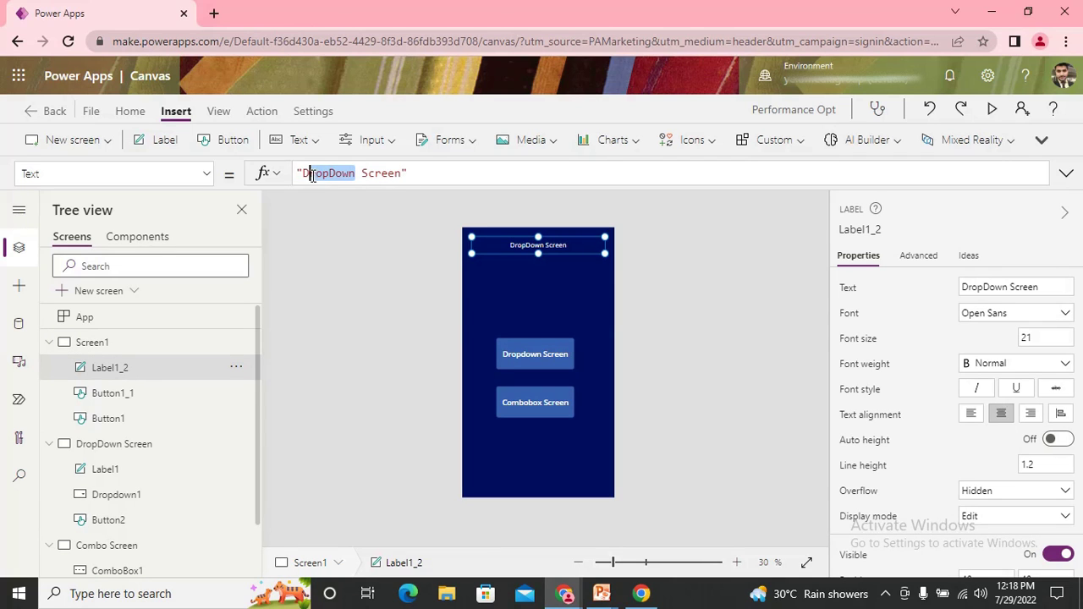
text(Home)
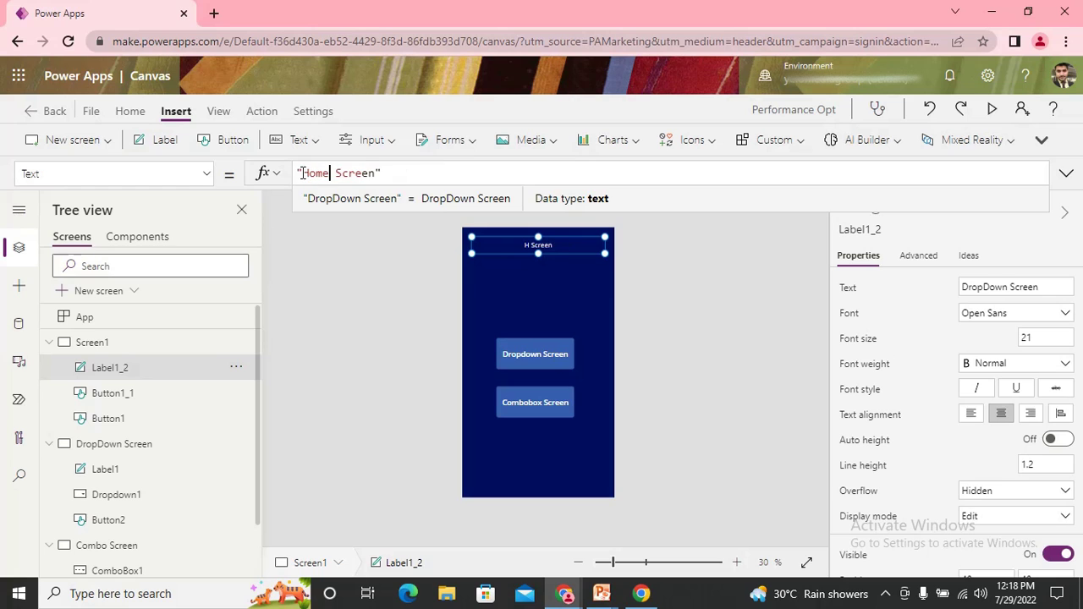
Rename Screen1 as "Home Screen".
click(236, 342)
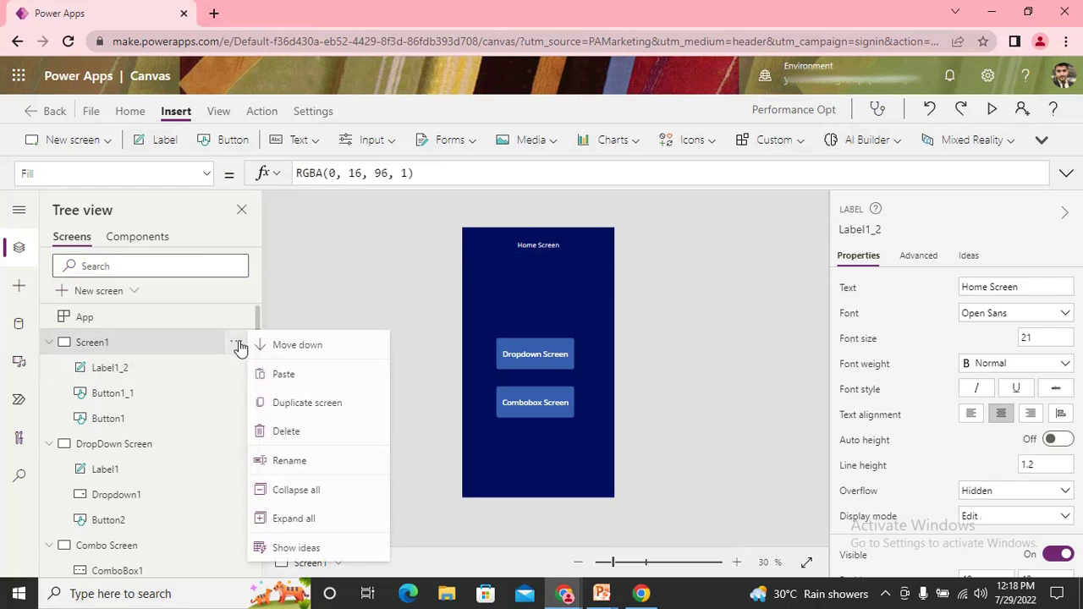
click(306, 462)
text(Home)
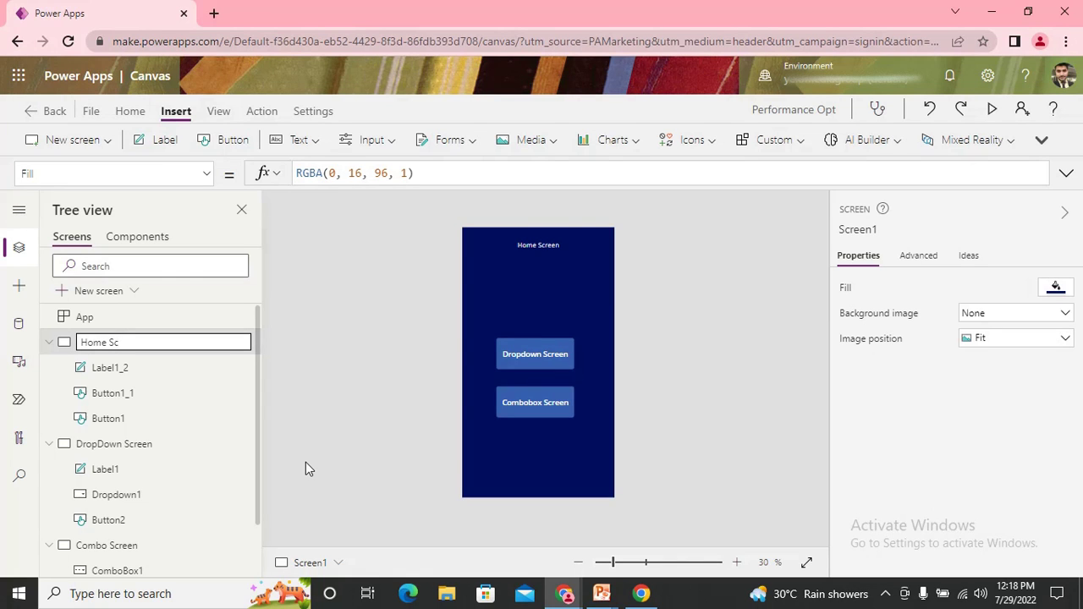
click(238, 548)
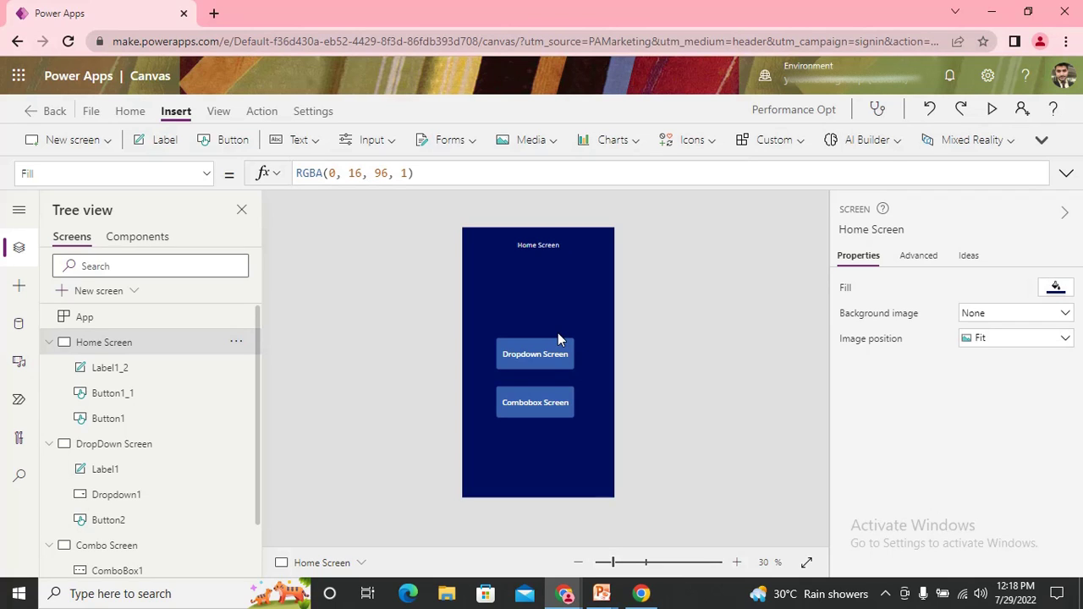
click(127, 446)
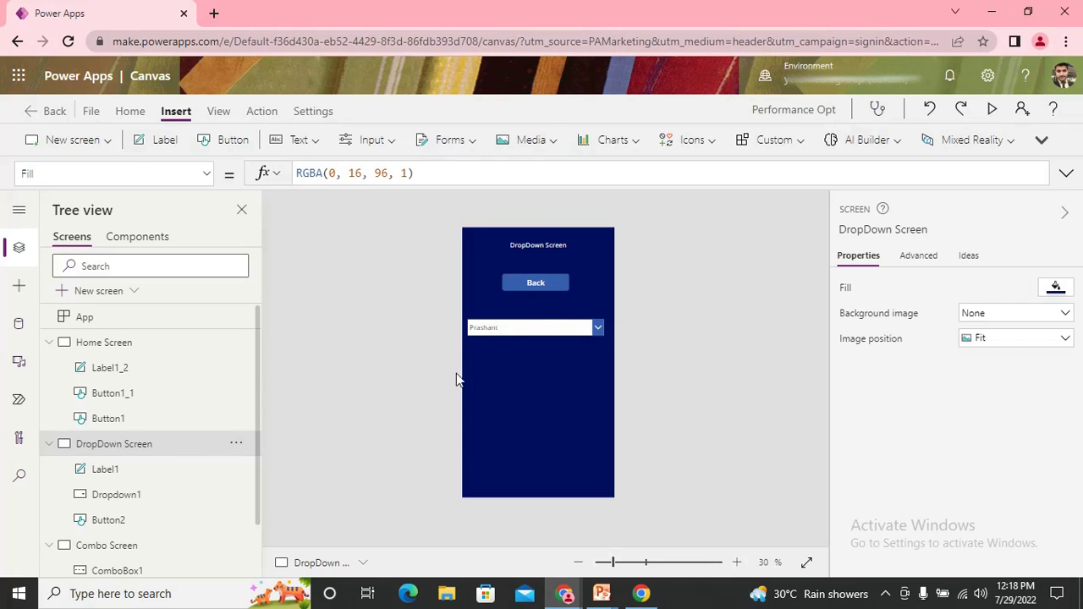
click(108, 550)
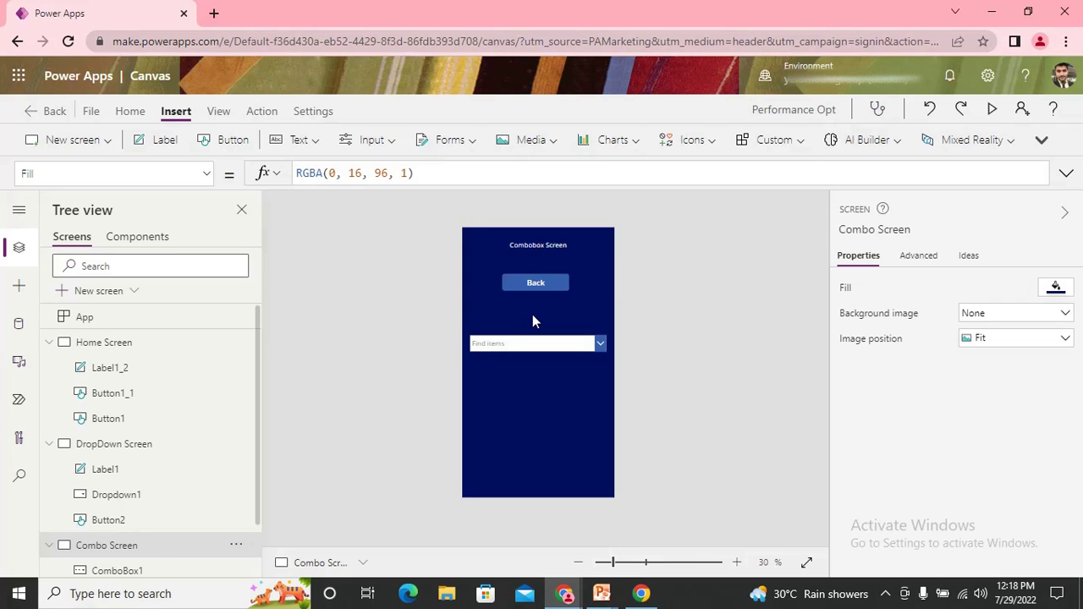
click(101, 448)
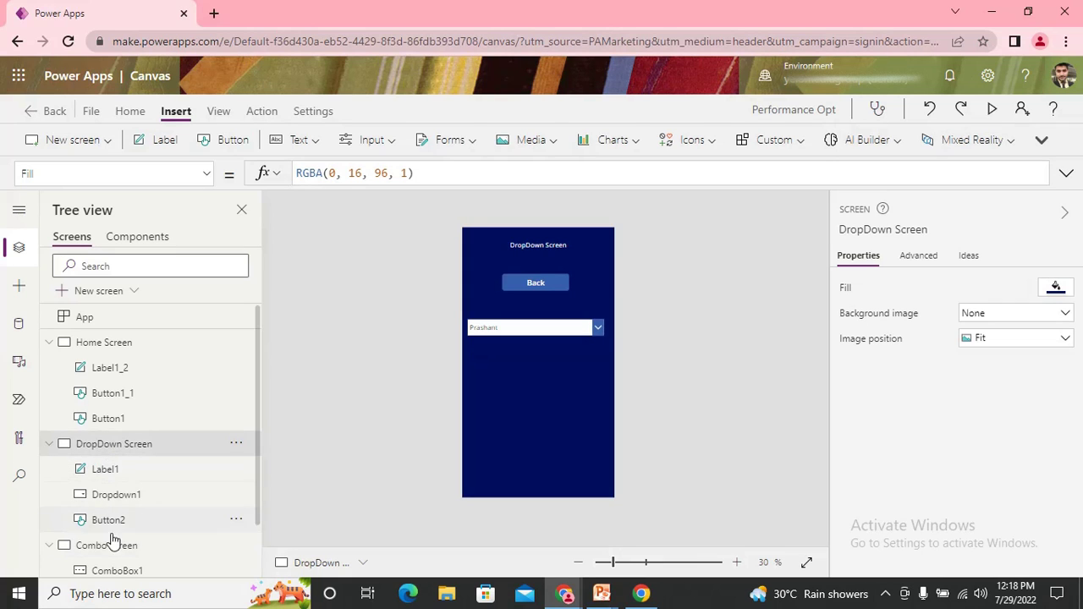
click(50, 443)
click(105, 342)
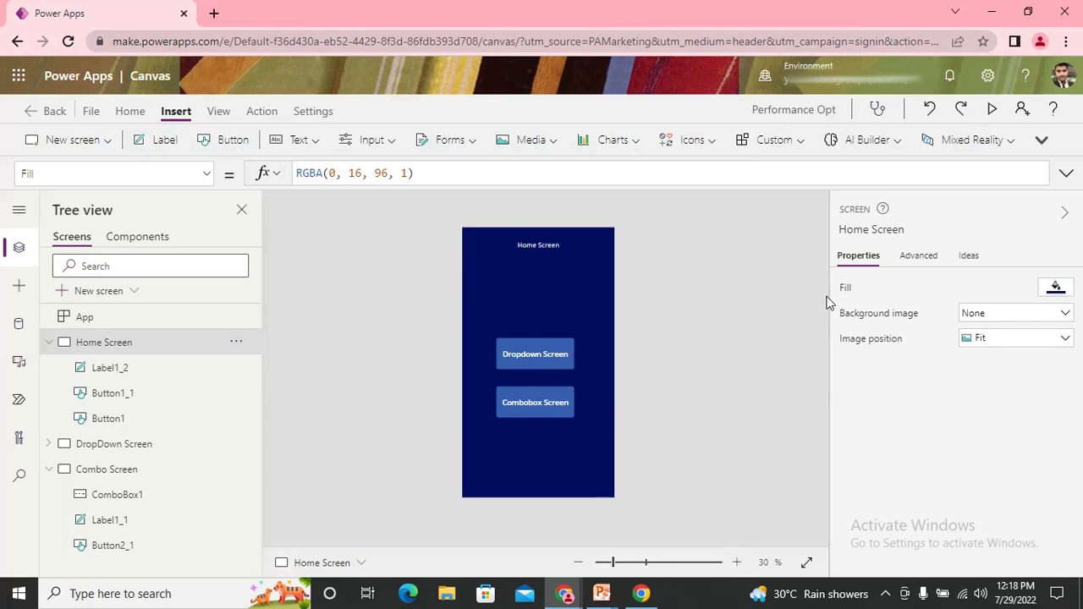
Save the app to the cloud under the name "Performance Opt".
click(91, 115)
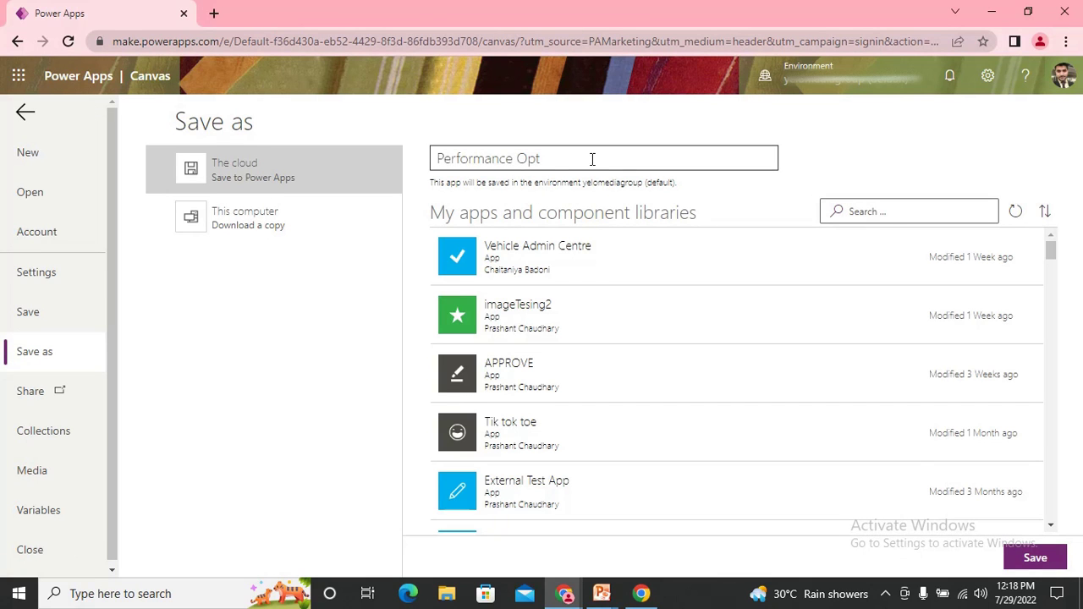
click(1037, 558)
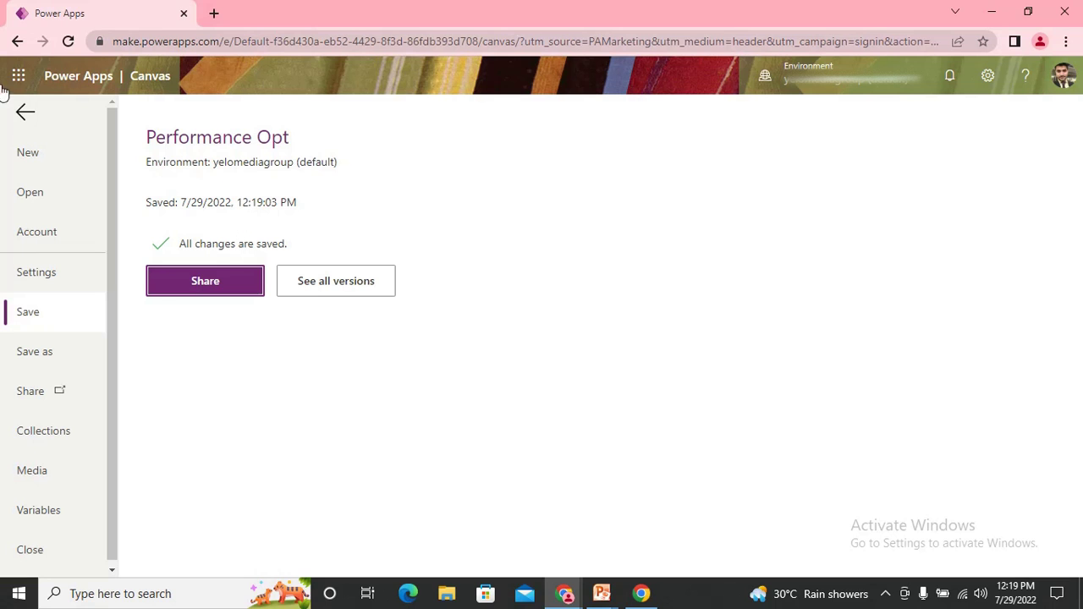
Open the Power Apps list of apps in a new browser tab and refresh it.
click(214, 15)
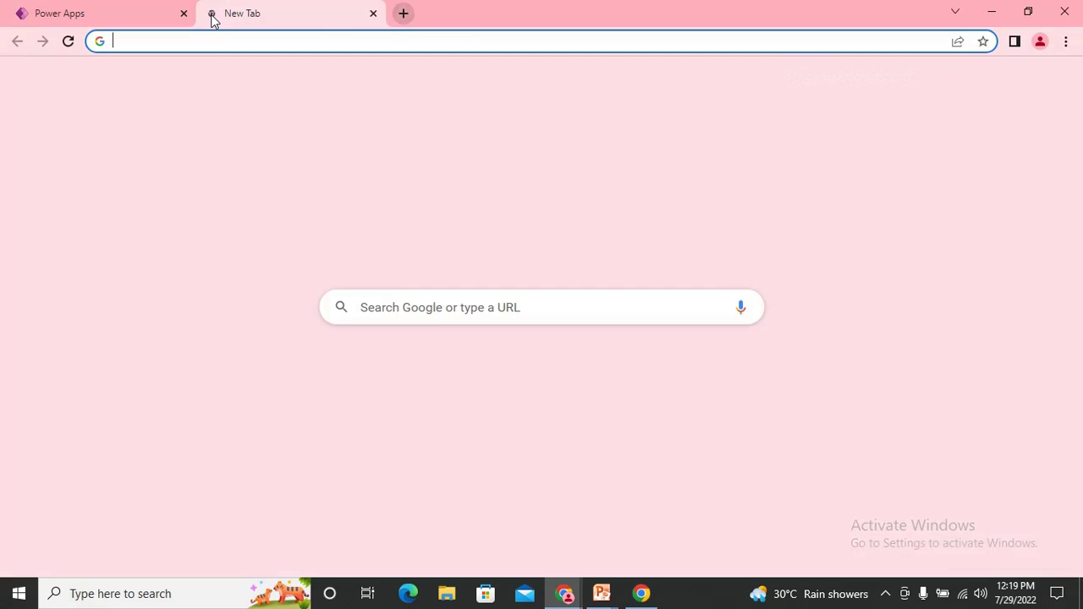
text(power)
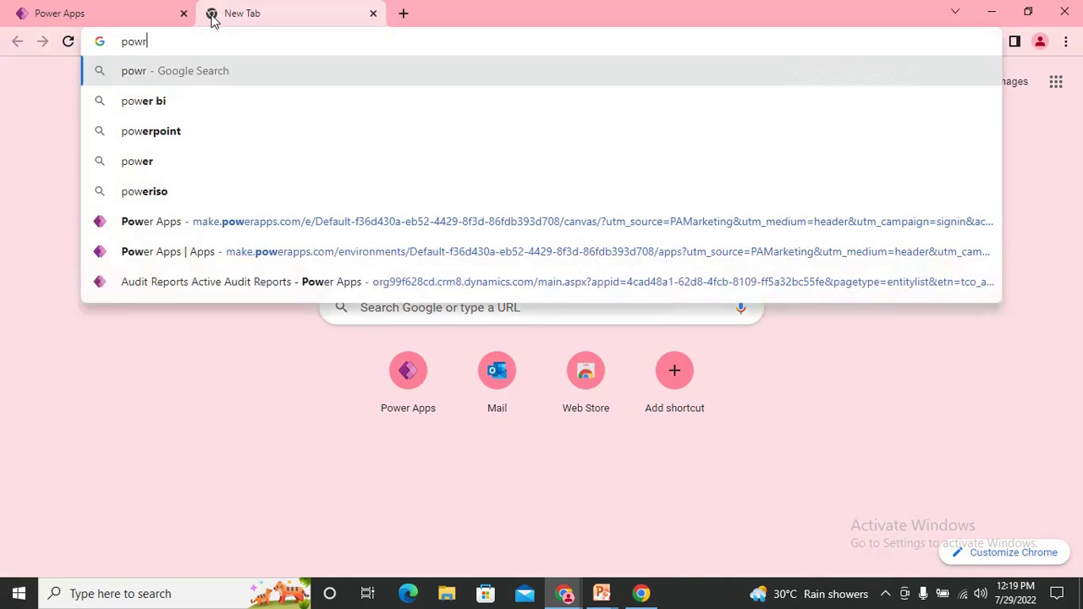
key(BackSpace)
key(BackSpace)
text(er)
click(193, 229)
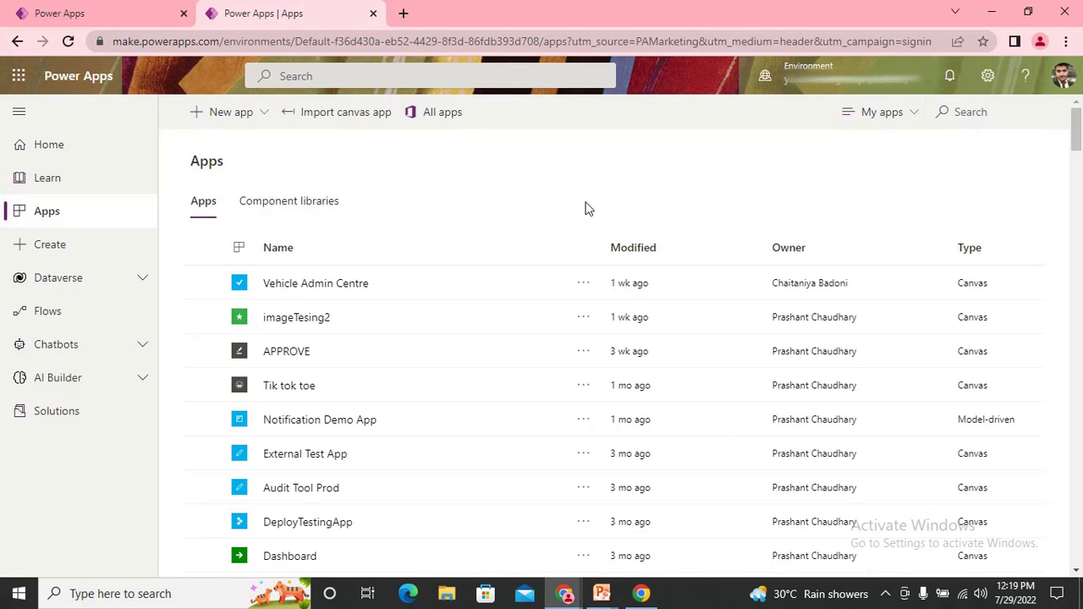
click(69, 41)
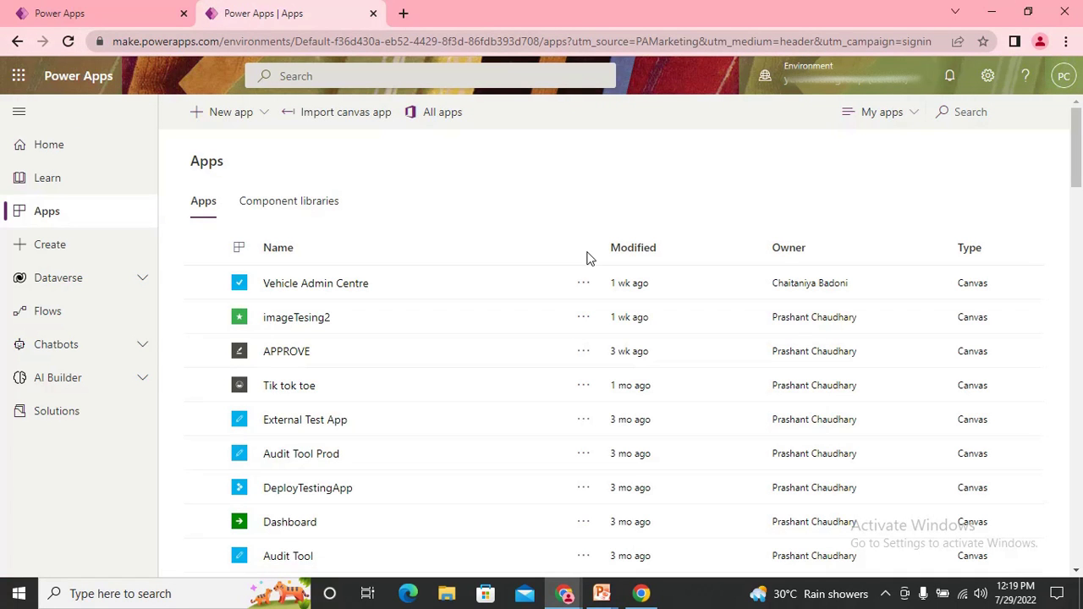
click(967, 111)
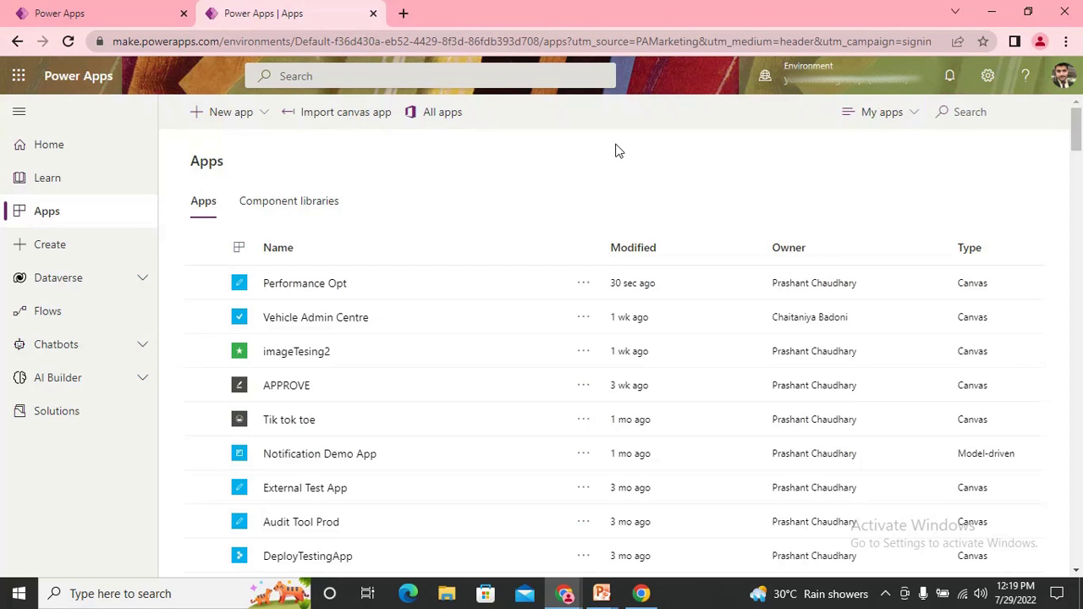
Open a Monitor session for the Performance Opt app from the list of apps.
click(583, 290)
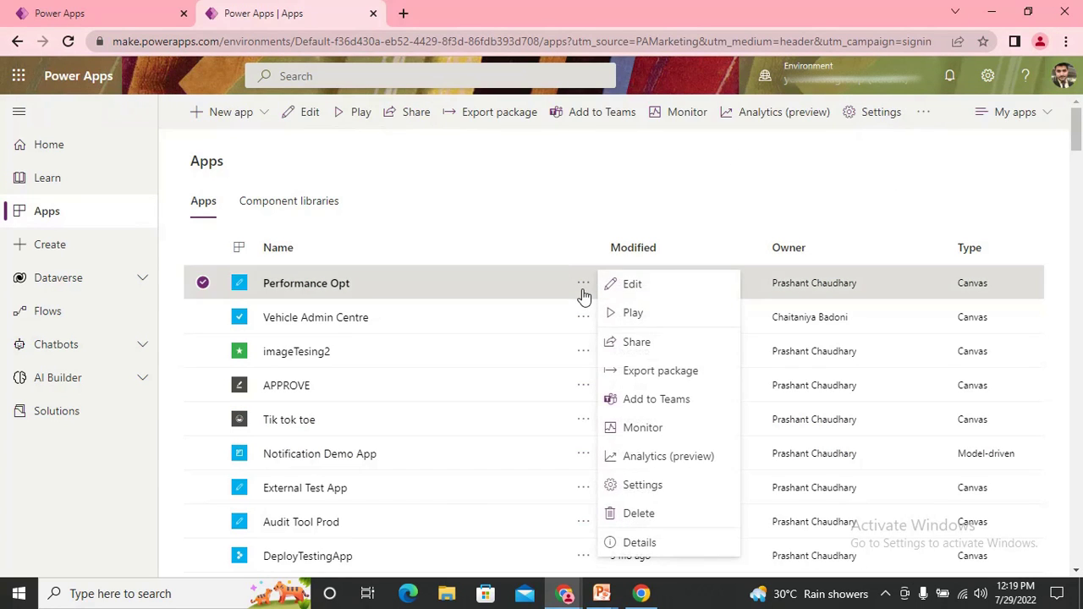
click(650, 433)
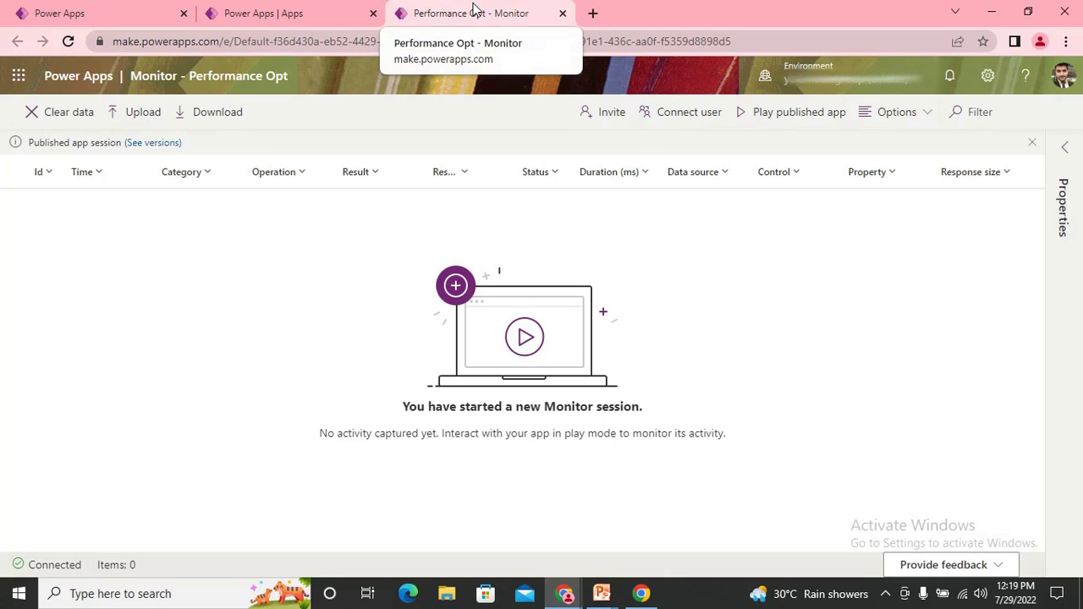
click(1028, 12)
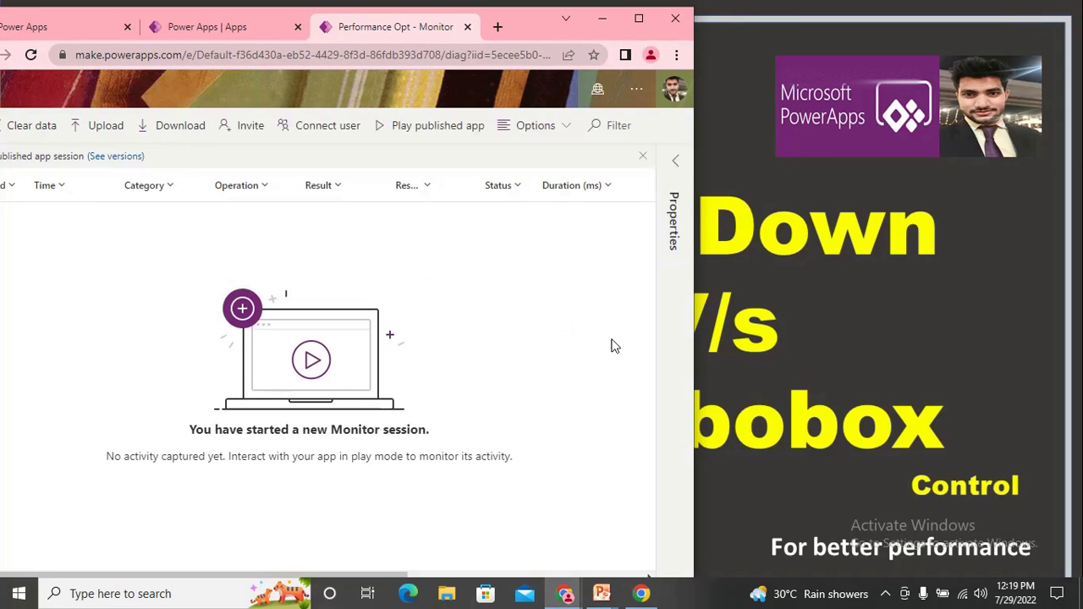
click(638, 18)
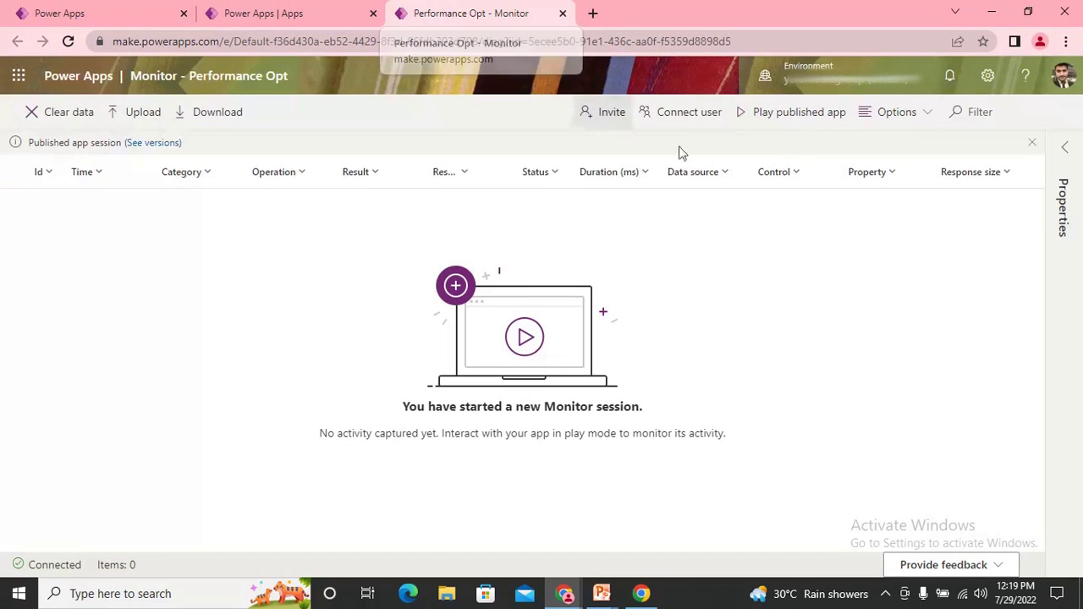
Play the published Performance Opt app from the Monitor session and move its tab to a new browser window.
click(777, 118)
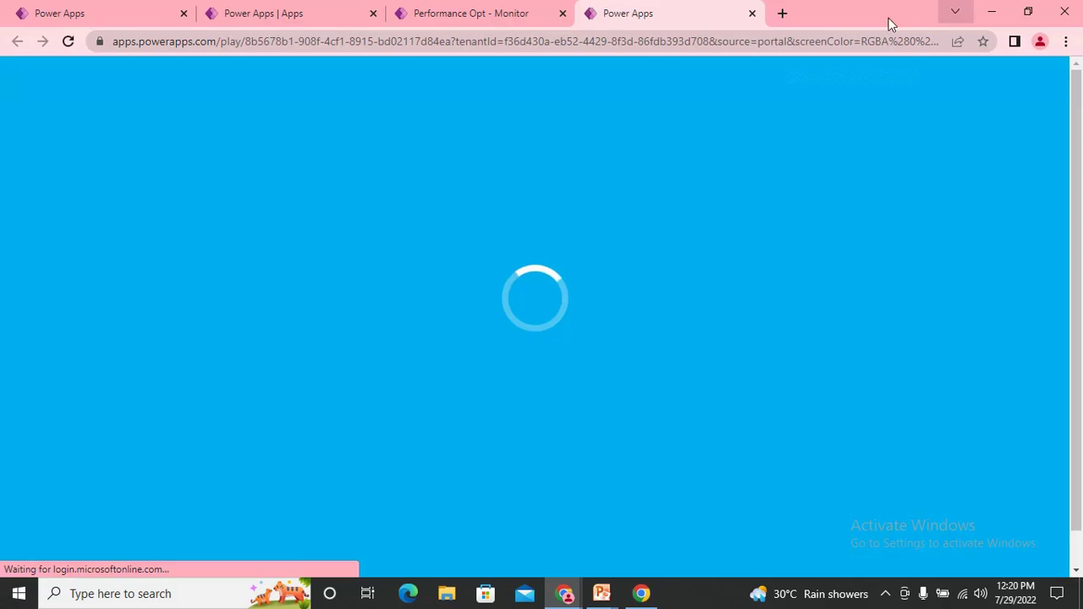
right_click(681, 14)
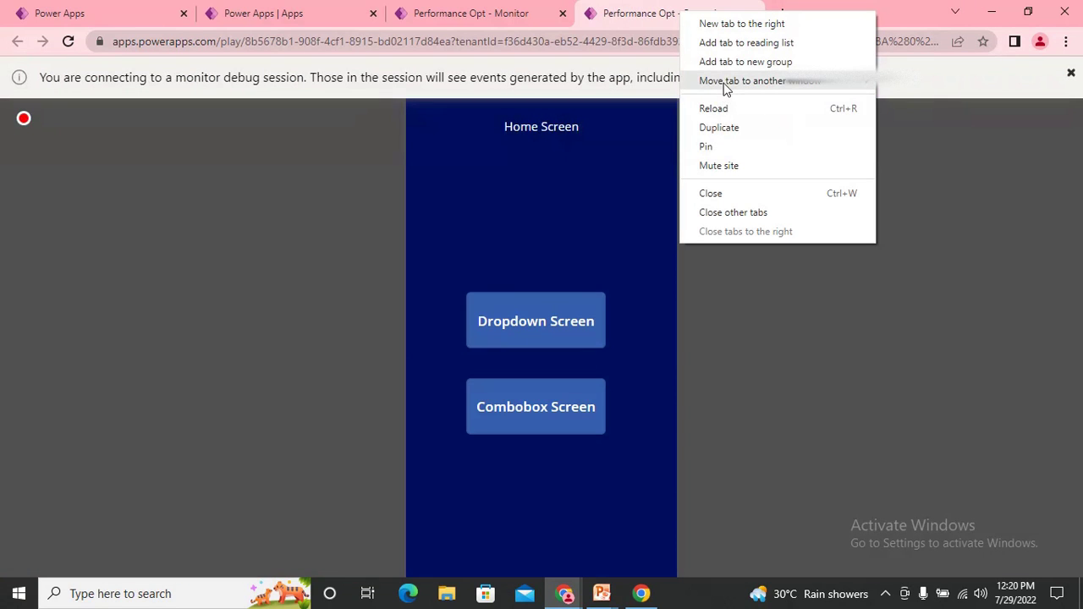
mouse_move(726, 89)
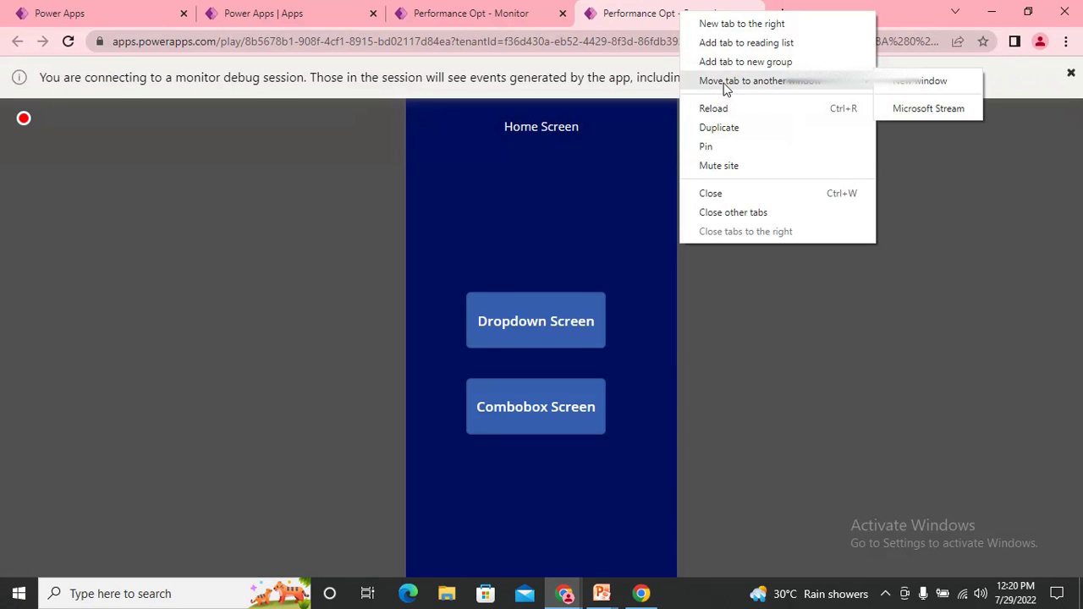
click(889, 82)
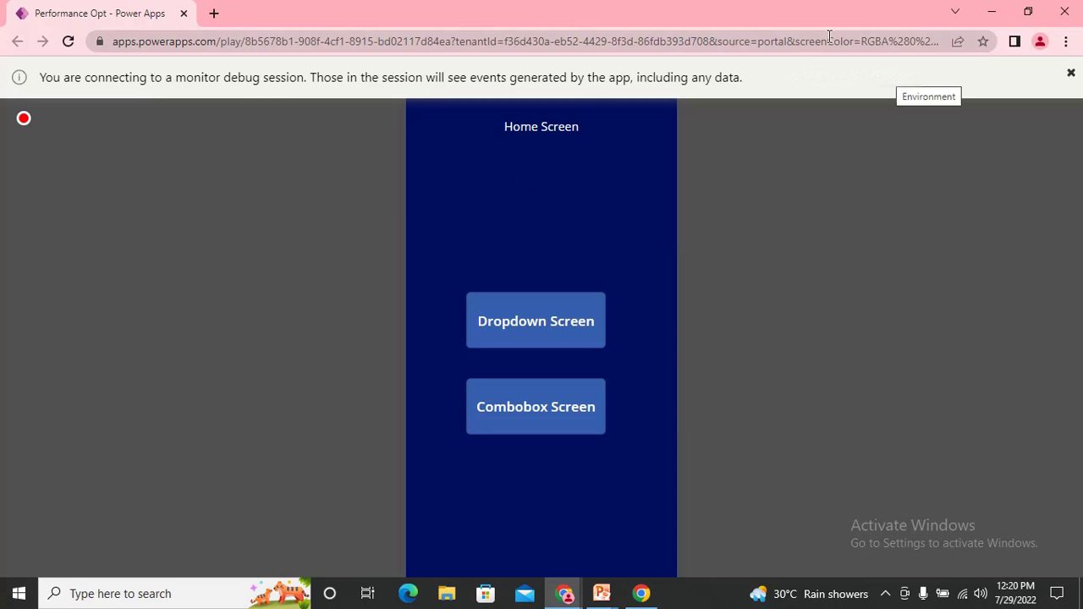
Shrink the running app's window and place it beside the Monitor table so both can be seen together.
click(1030, 13)
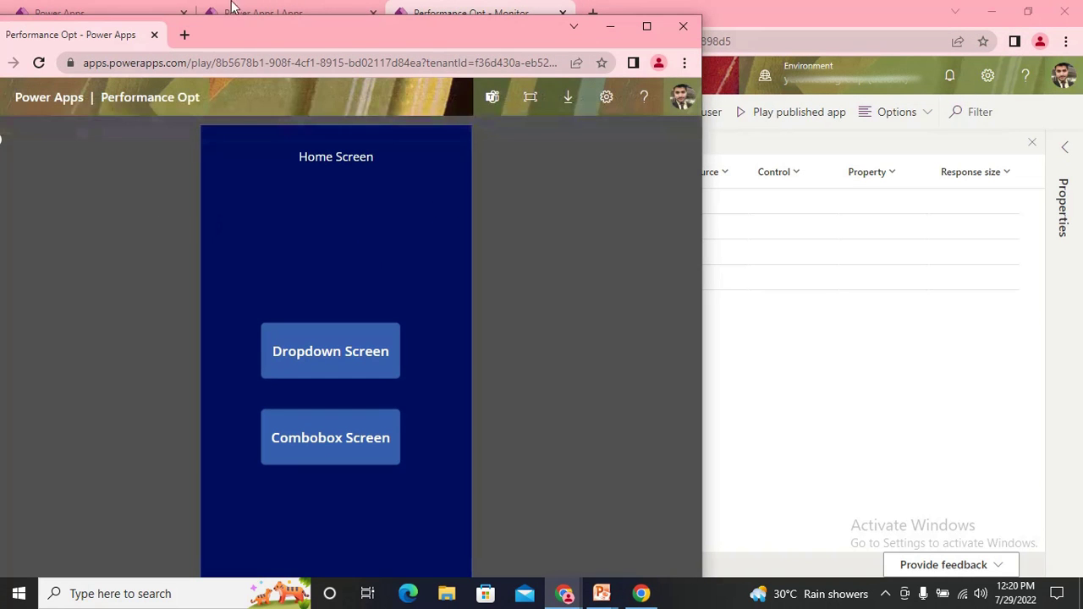
drag(294, 28, 485, 27)
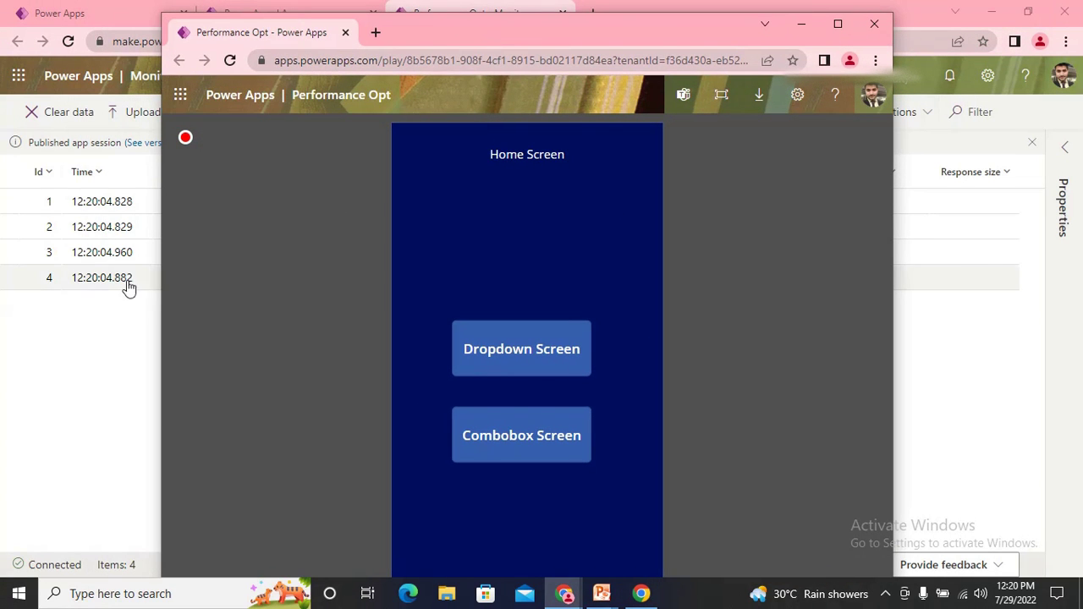
drag(160, 300, 504, 336)
drag(732, 30, 910, 22)
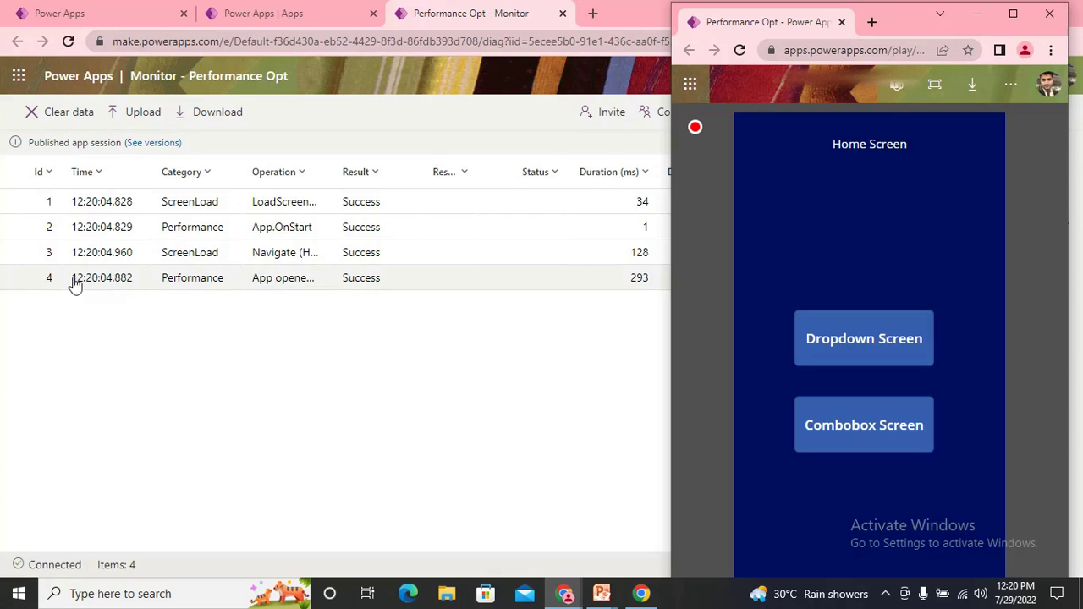
Open the dropdown screen in the running app and view the details of its LoadScreen event in Monitor.
click(851, 361)
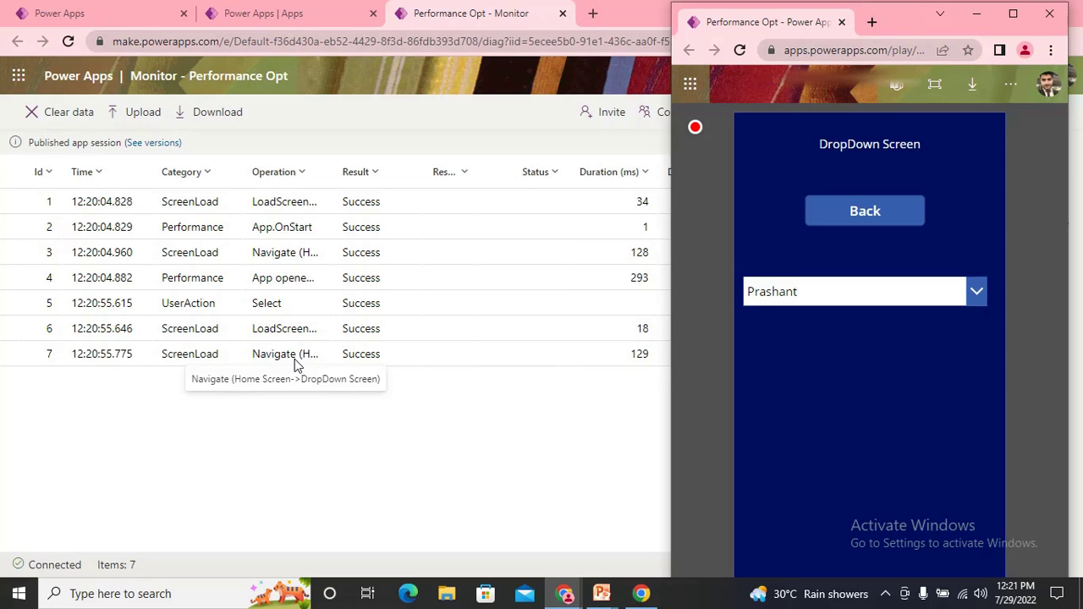
click(642, 331)
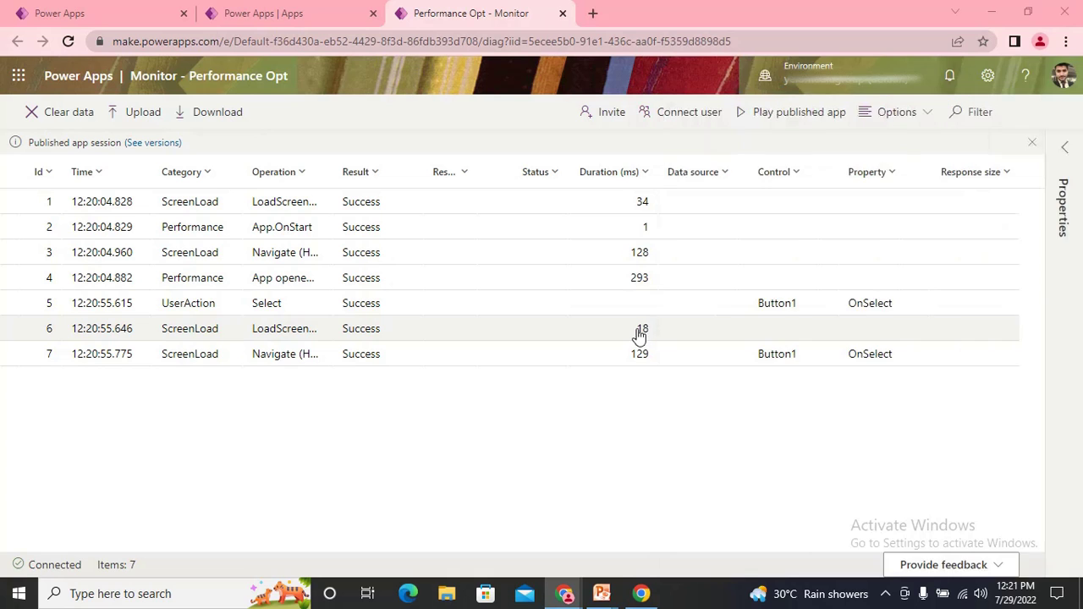
key(alt+Tab)
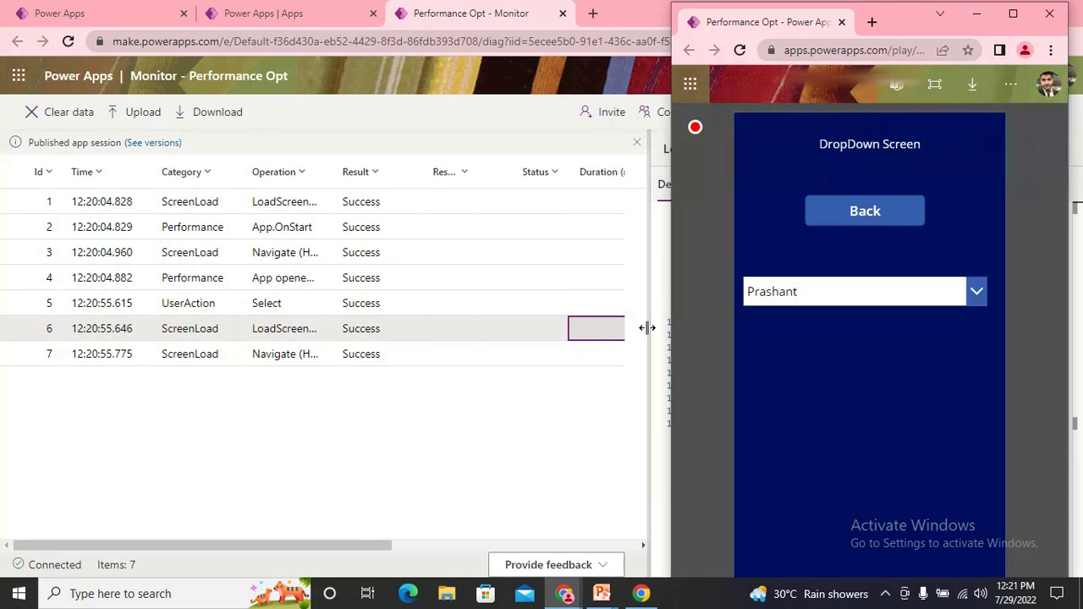
click(602, 443)
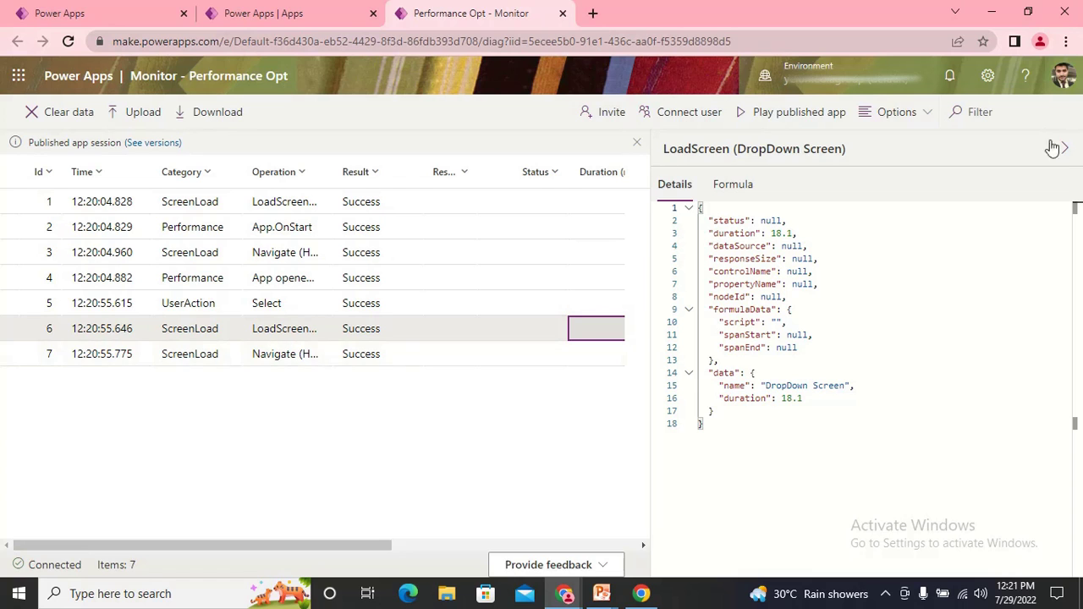
Collapse the event details and widen the Operation column so the full operation names fit.
click(1065, 151)
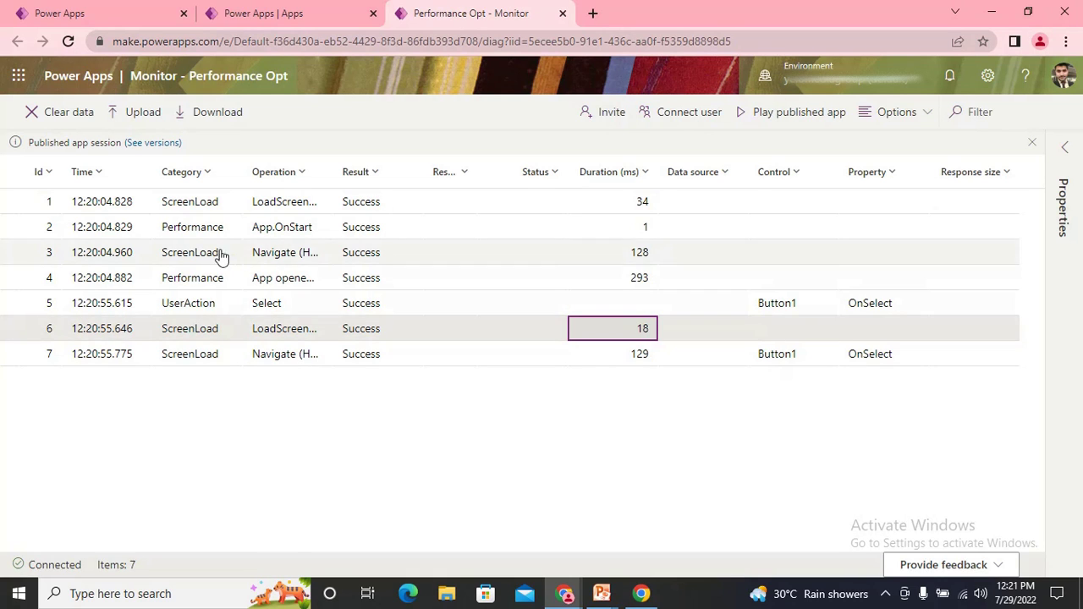
drag(338, 176, 474, 187)
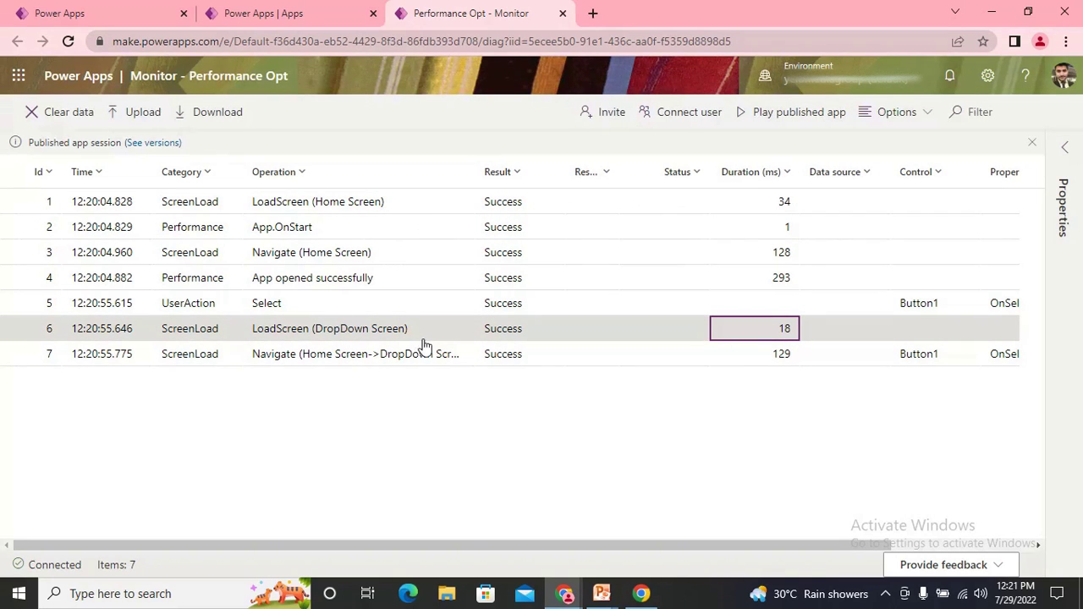
Return to the running app's home screen, open the combobox screen and expand the combobox's item list.
key(alt+Tab)
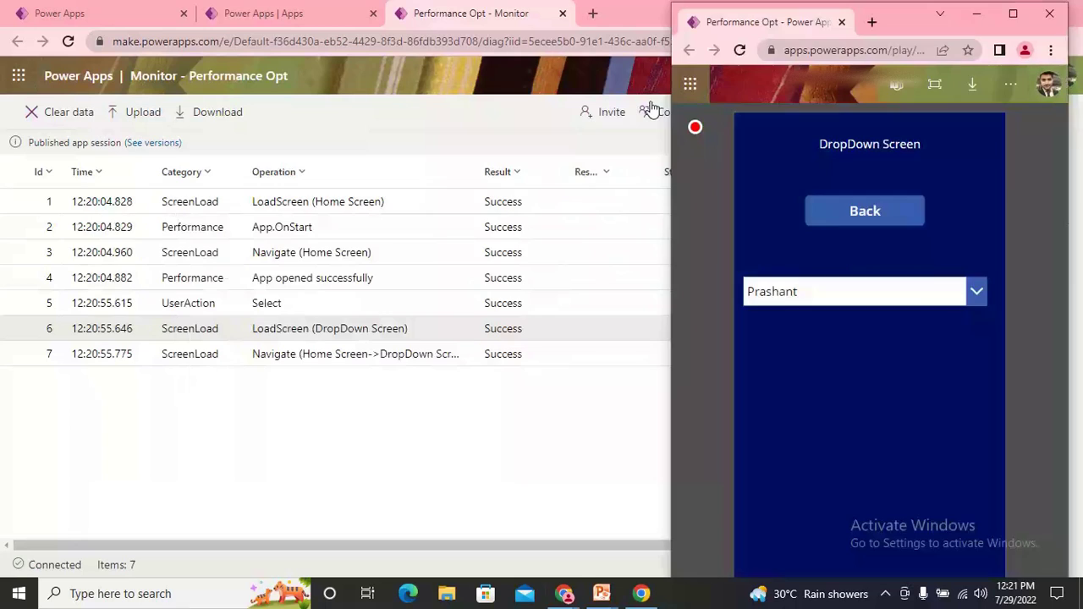
click(866, 214)
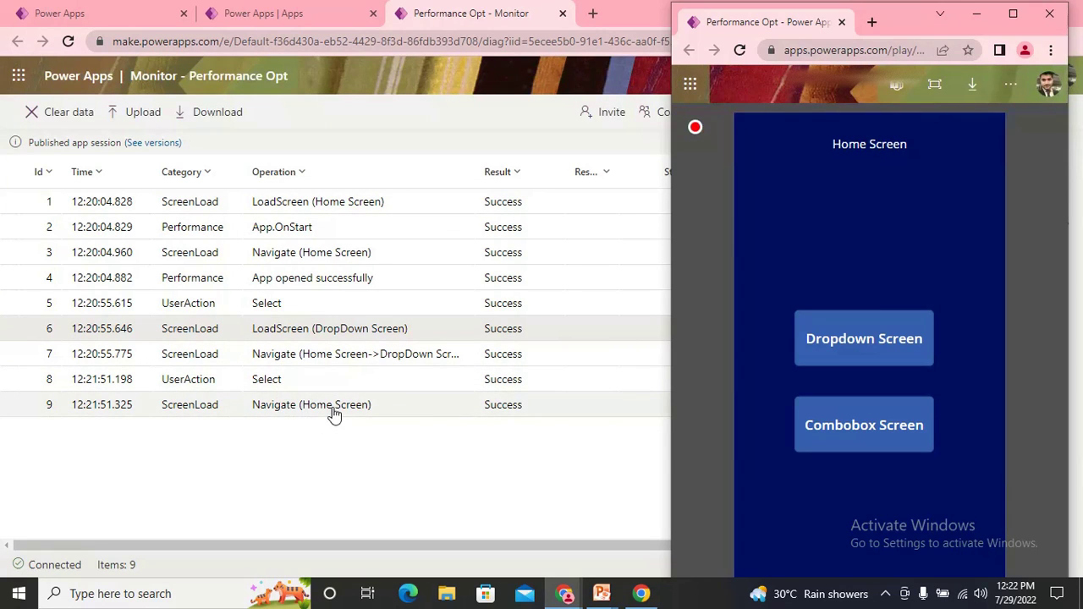
click(851, 439)
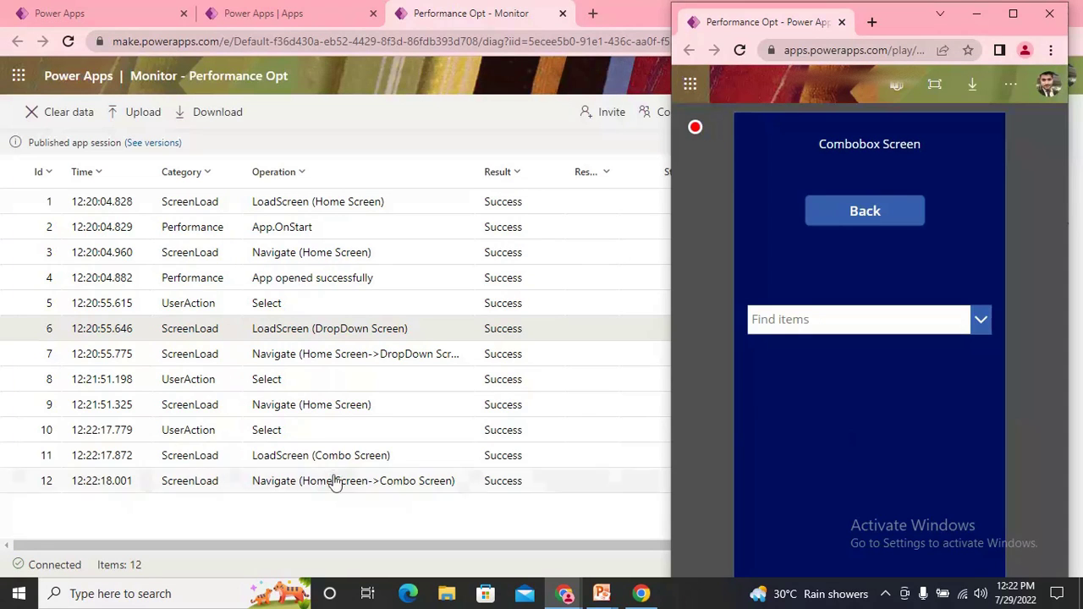
click(840, 320)
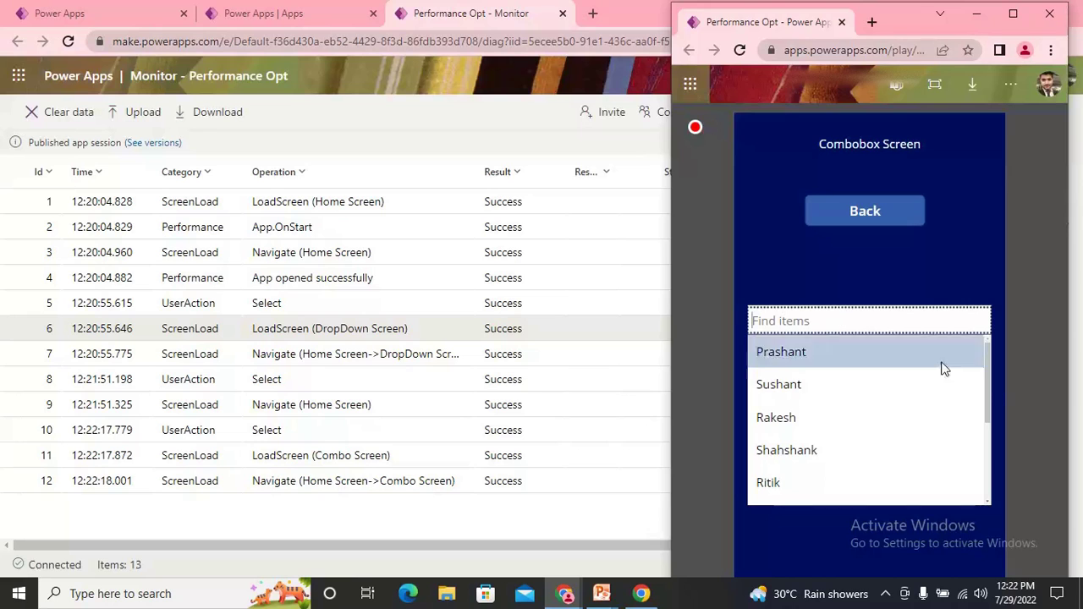
drag(987, 373, 990, 287)
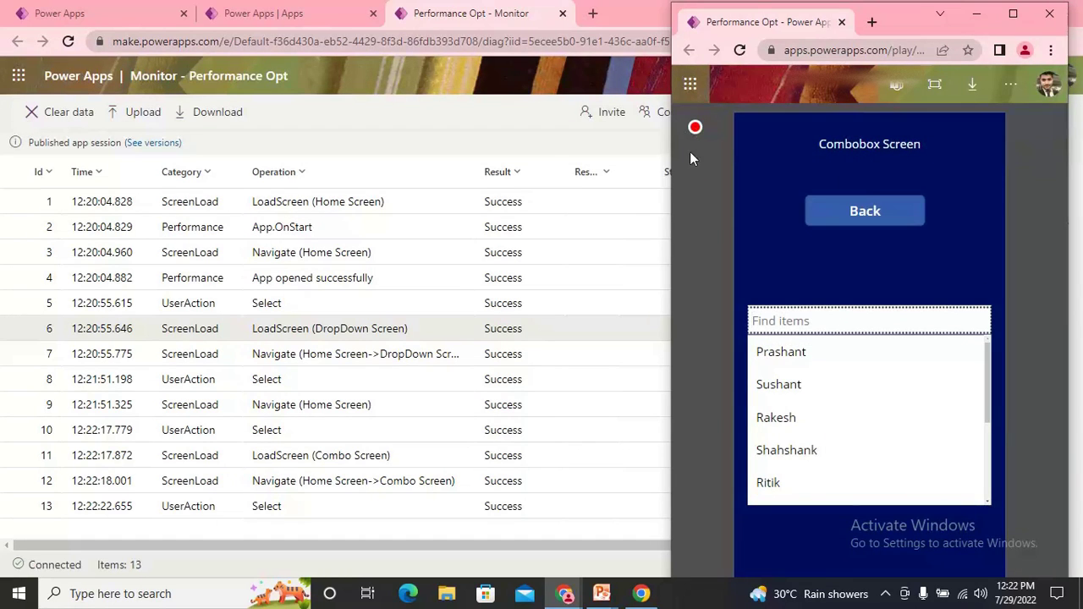
Compare the load durations of the DropDown and Combo screens in Monitor, and switch to the PowerPoint title slide.
click(478, 127)
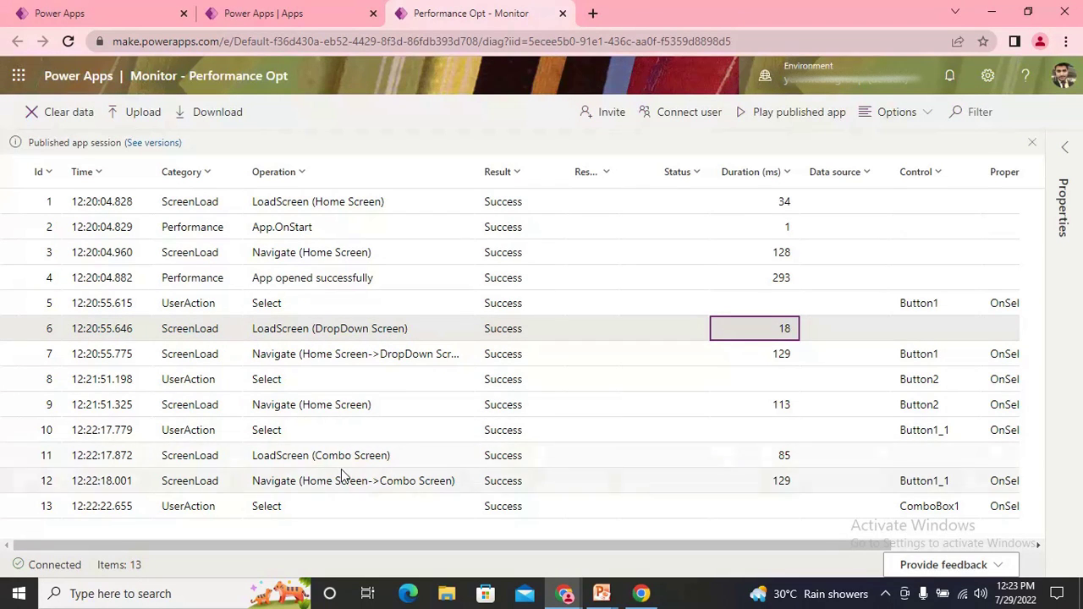
key(alt+Tab)
key(alt+Tab)
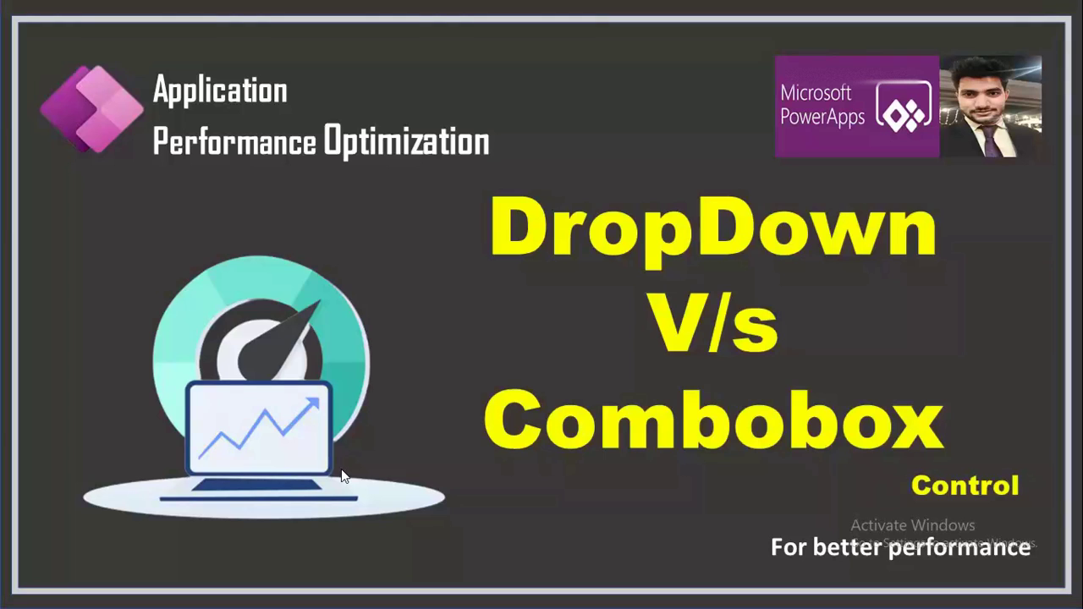